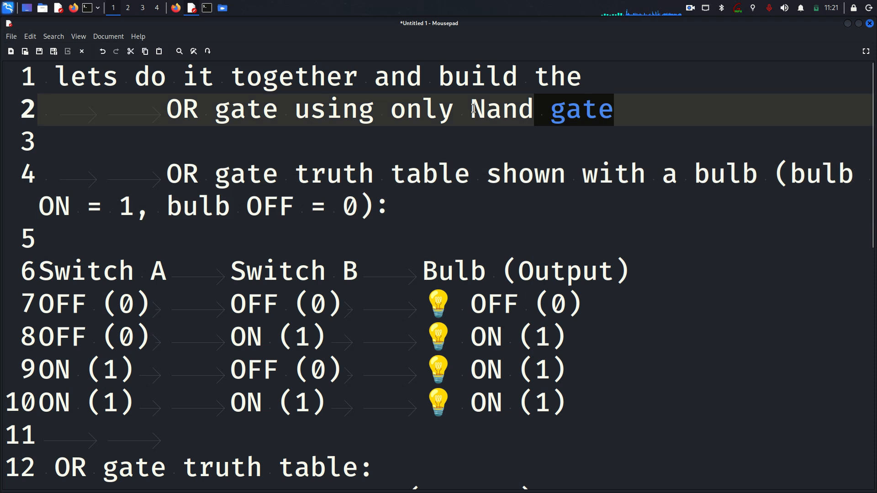
Highlight 'OR gate' and 'Nand gate' in the heading and mark the truth table description in red.
left_click(505, 153)
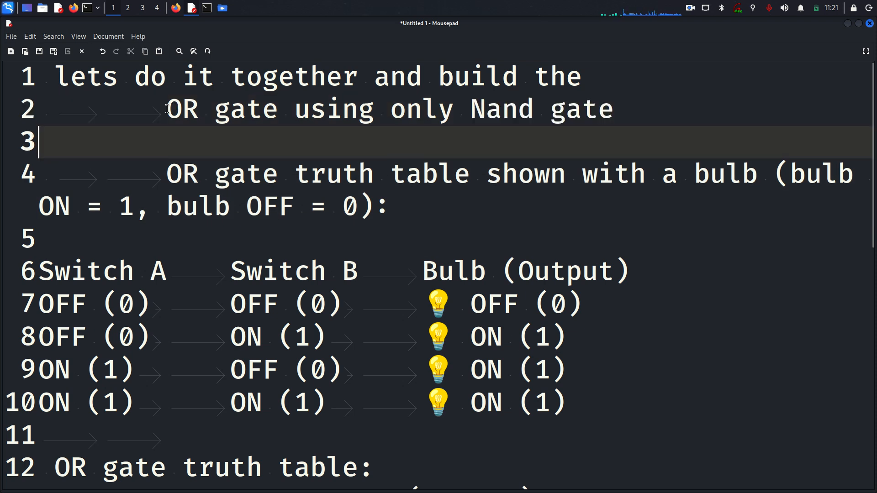
left_click_drag(167, 109, 267, 106)
left_click(557, 107)
left_click_drag(614, 104, 481, 102)
left_click(472, 136)
left_click_drag(163, 150, 142, 177)
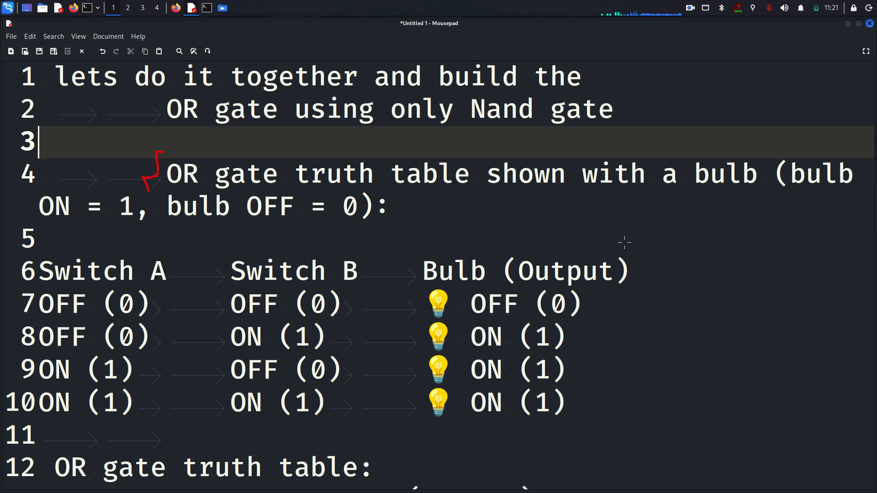
mouse_move(629, 242)
left_mouse_down()
mouse_move(662, 361)
mouse_move(649, 389)
mouse_move(645, 301)
mouse_move(615, 233)
left_mouse_up()
mouse_move(170, 174)
left_mouse_down()
mouse_move(166, 154)
mouse_move(190, 182)
left_mouse_up()
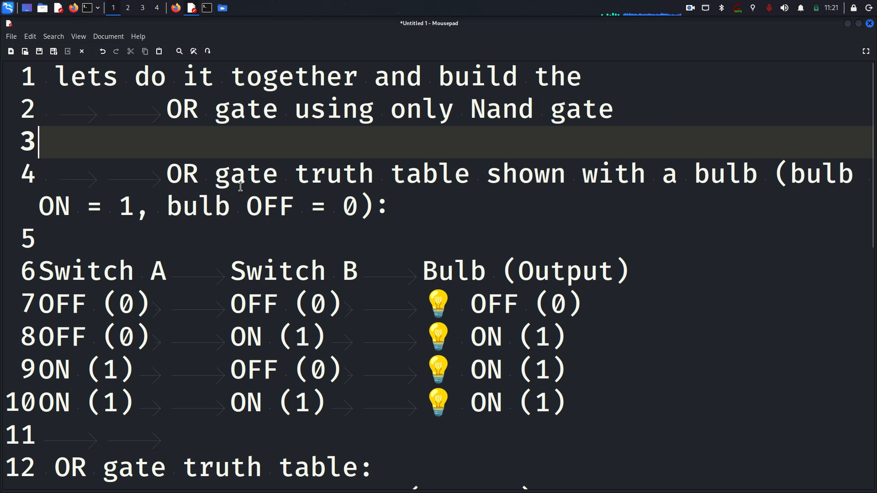
Highlight the line 4 description and the bulb truth table on lines 6–10.
left_click_drag(261, 174, 197, 172)
left_click(290, 181)
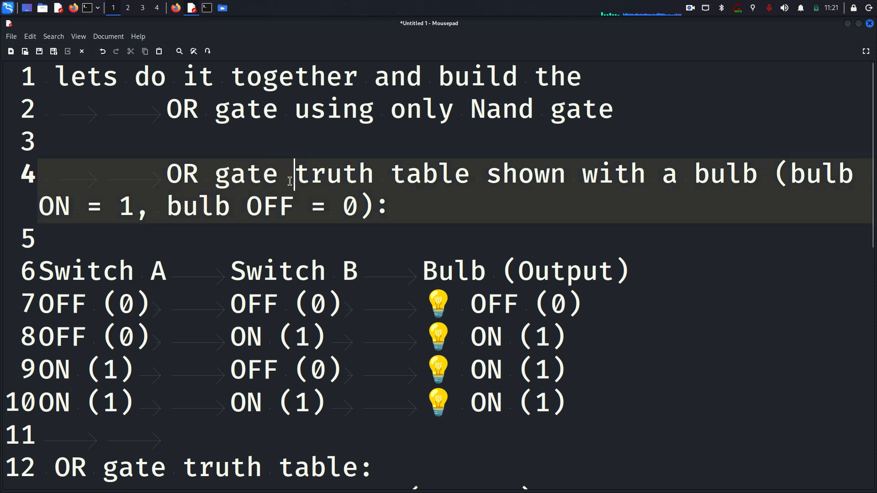
left_click_drag(279, 179, 485, 180)
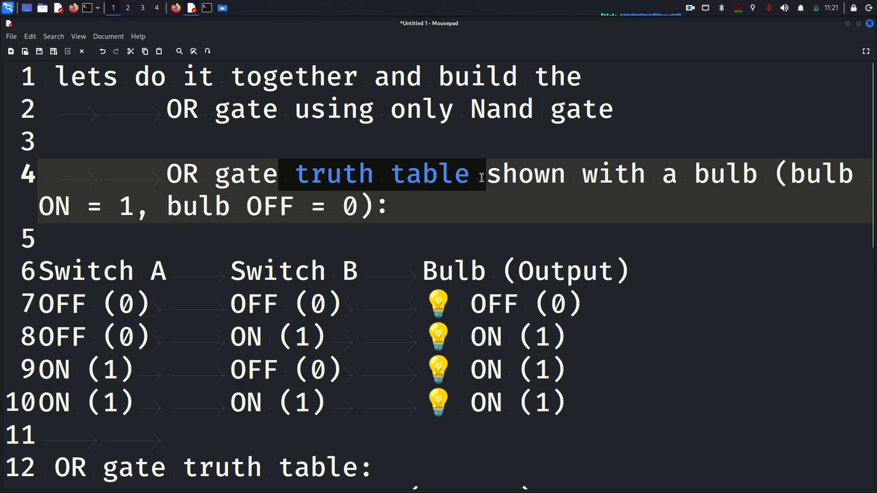
left_click(519, 181)
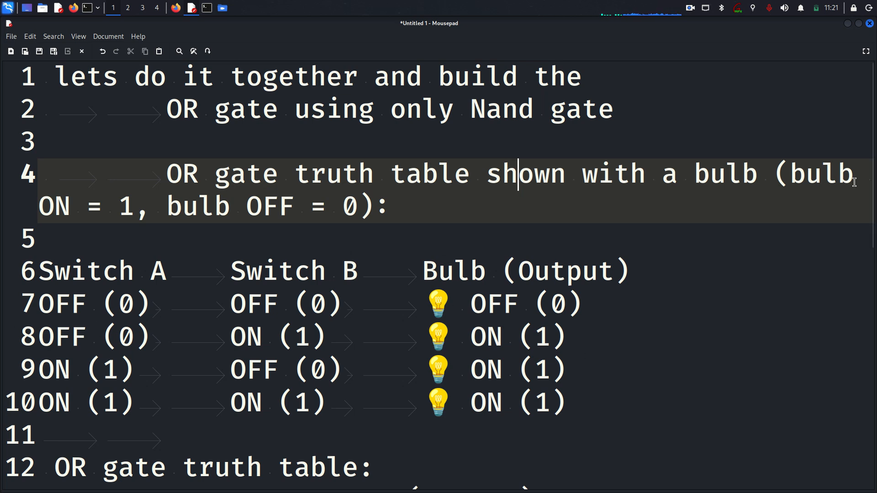
left_click_drag(565, 402, 38, 262)
left_click(380, 259)
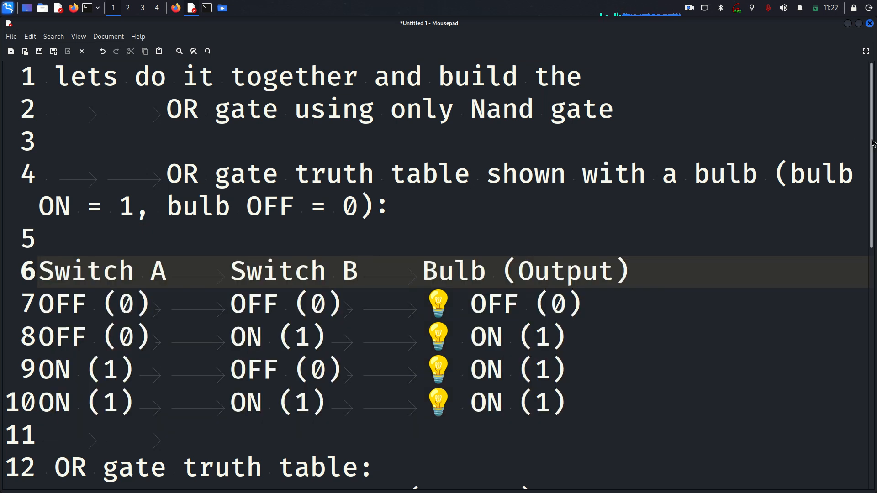
Tab the output values of rows 14–17 so they sit under the Output heading.
scroll(380, 259, "down", 2)
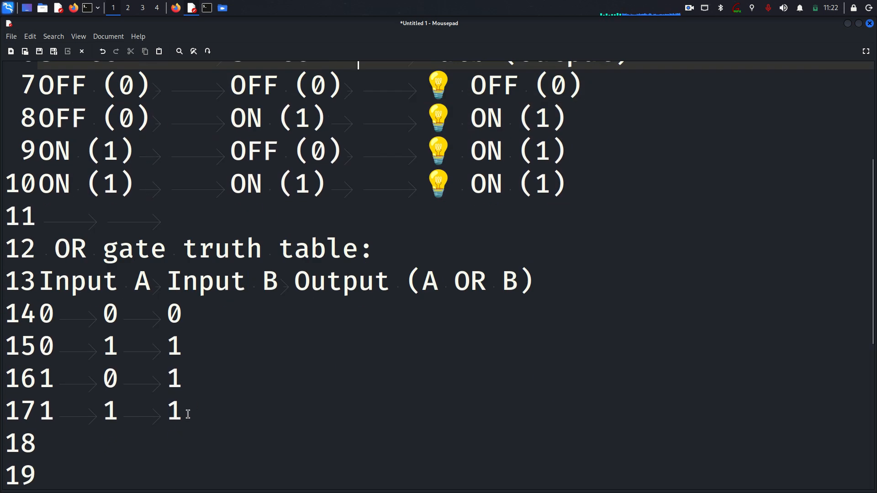
left_click_drag(185, 414, 39, 283)
left_click(163, 343)
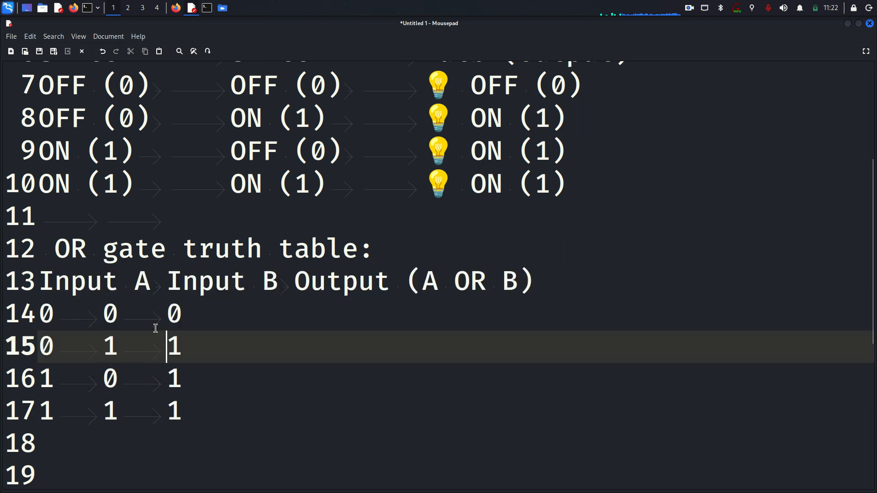
left_click(163, 317)
key("Tab")
key("Tab")
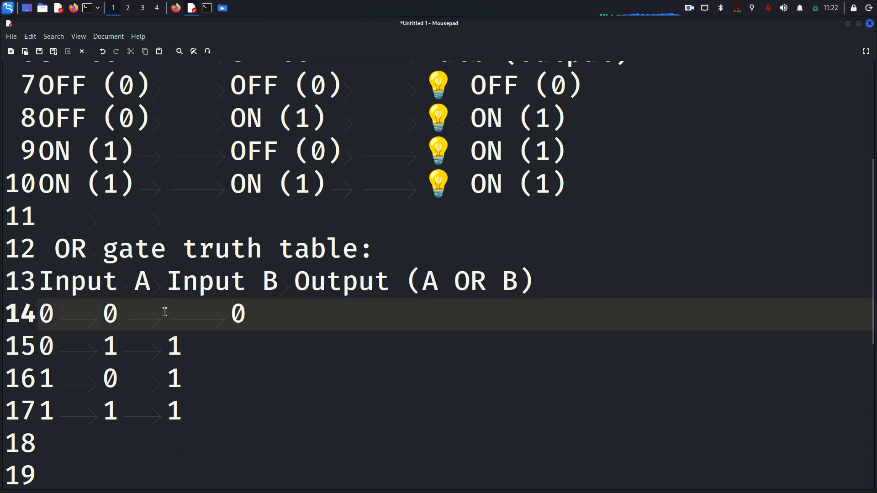
left_click(168, 346)
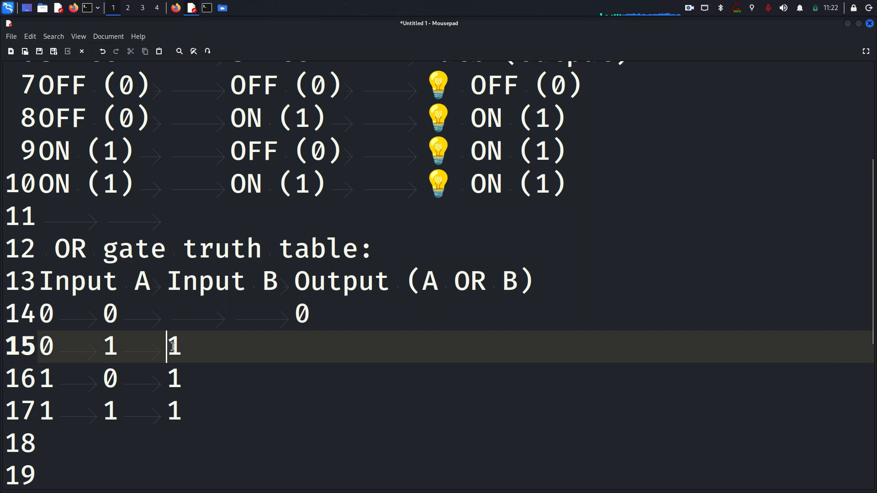
key("Tab")
key("Tab")
key("Tab")
key("BackSpace")
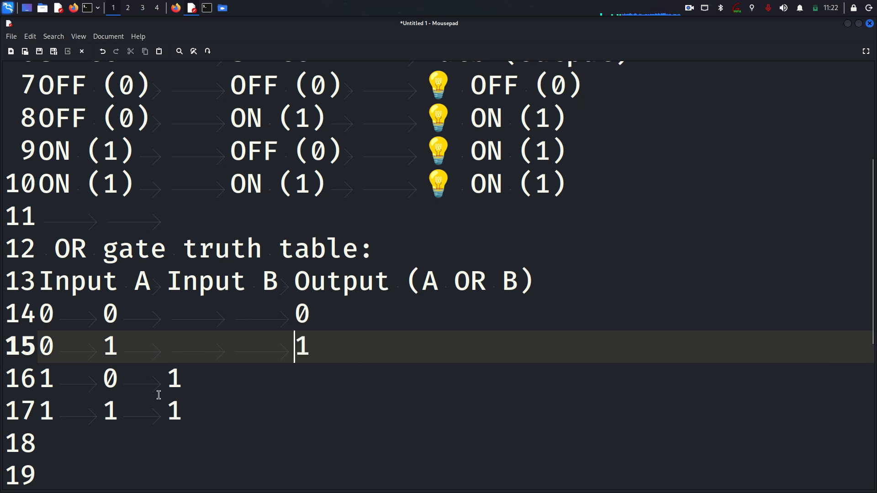
left_click(163, 381)
key("Tab")
key("Tab")
left_click(169, 404)
key("Tab")
key("Tab")
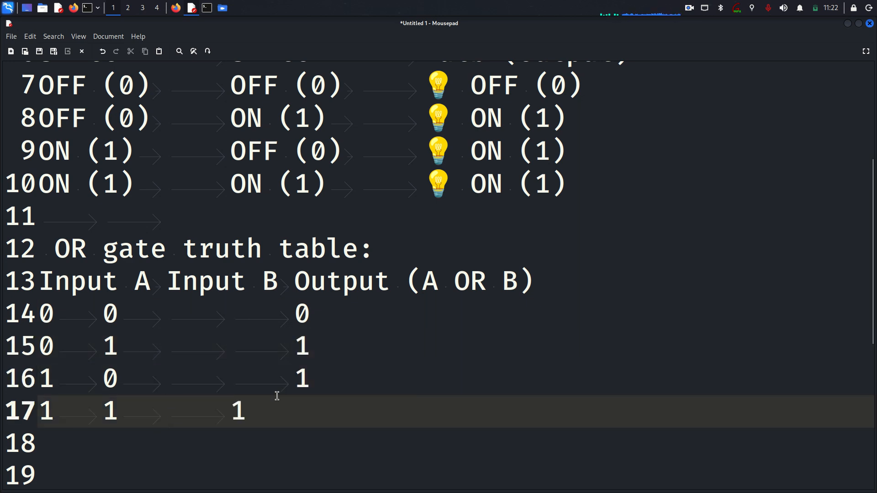
Check the Input B and Output alignment across rows 14–17 of the OR table.
scroll(873, 297, "up", 2)
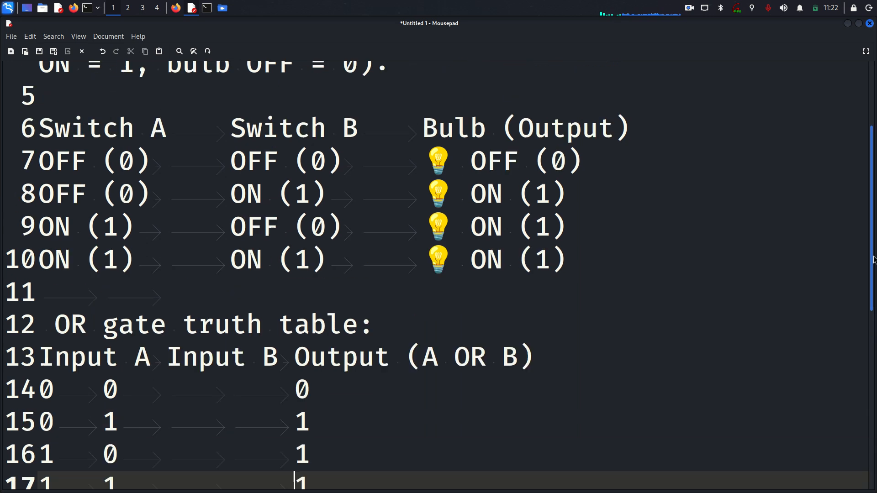
scroll(874, 206, "down", 1)
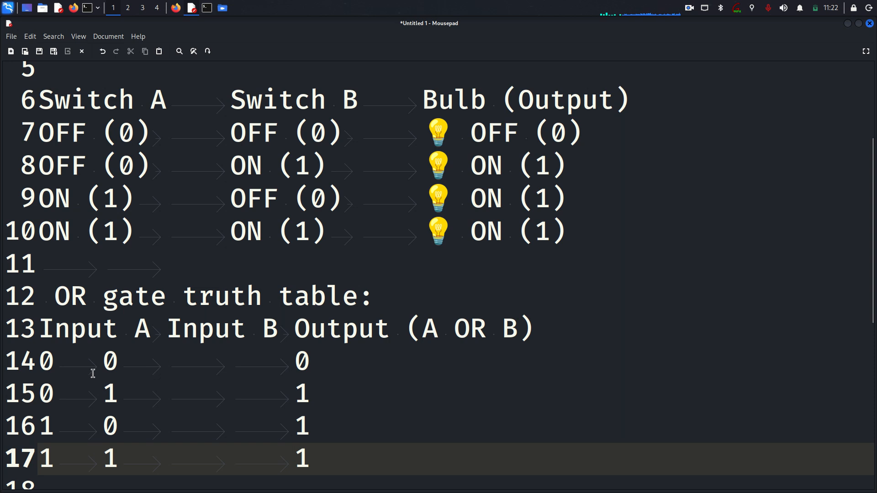
left_click(147, 364)
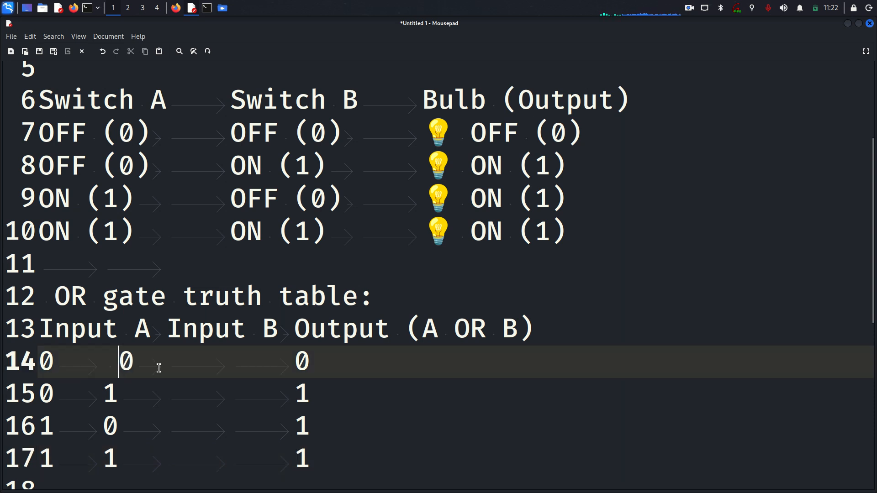
left_click(108, 396)
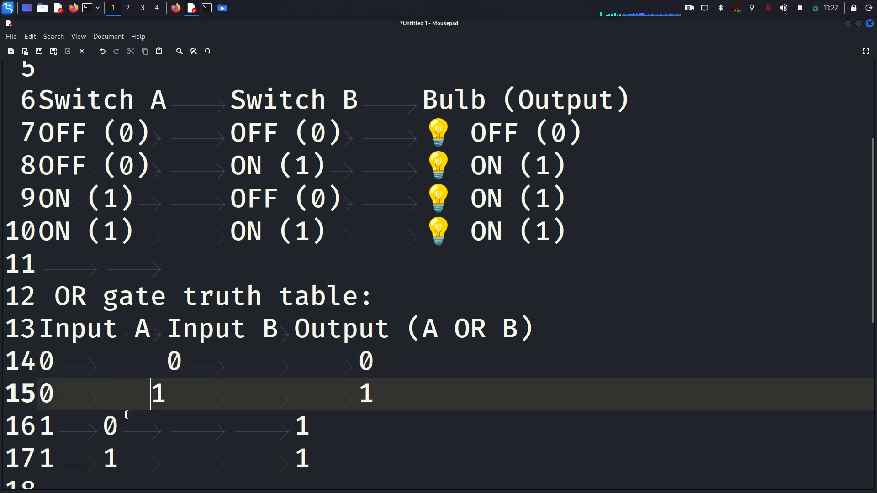
left_click(108, 433)
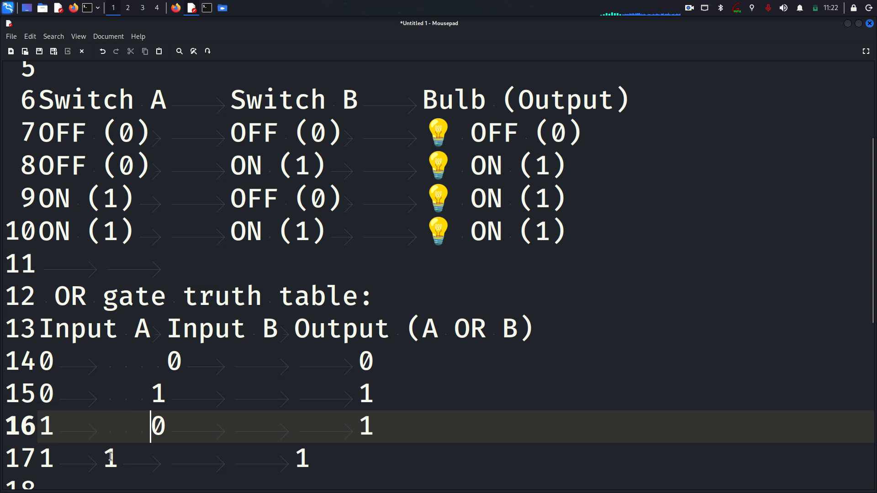
left_click(110, 457)
left_click(158, 395)
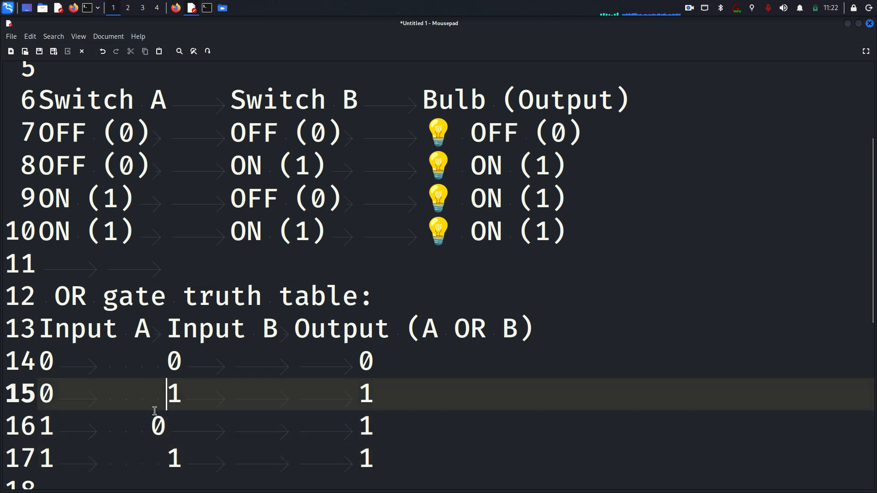
left_click(152, 427)
left_click(168, 362)
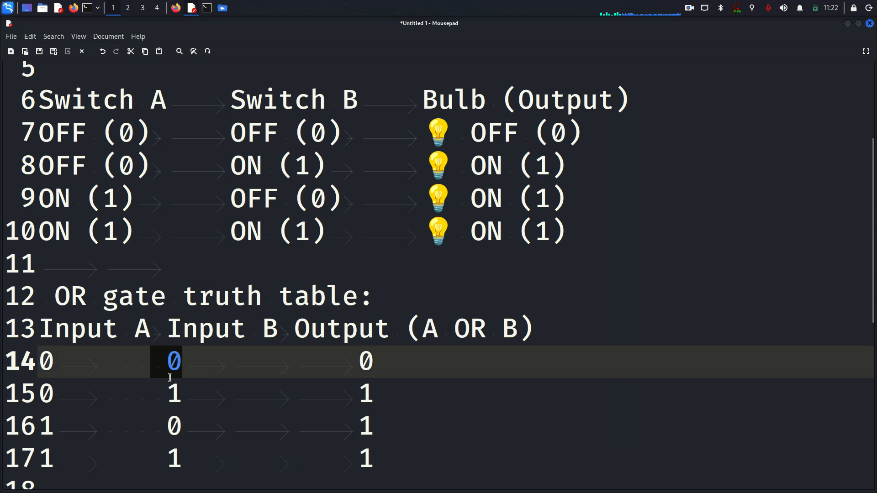
left_click(172, 397)
left_click(172, 429)
left_click(184, 450)
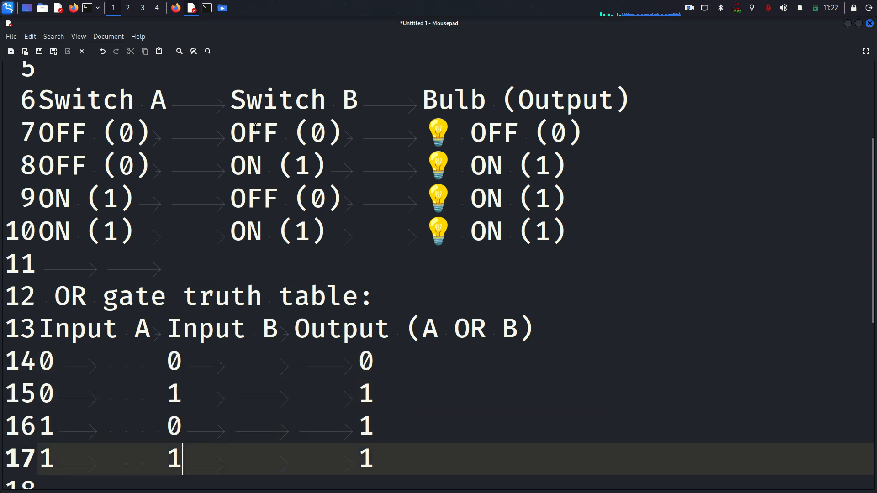
left_click_drag(873, 219, 873, 185)
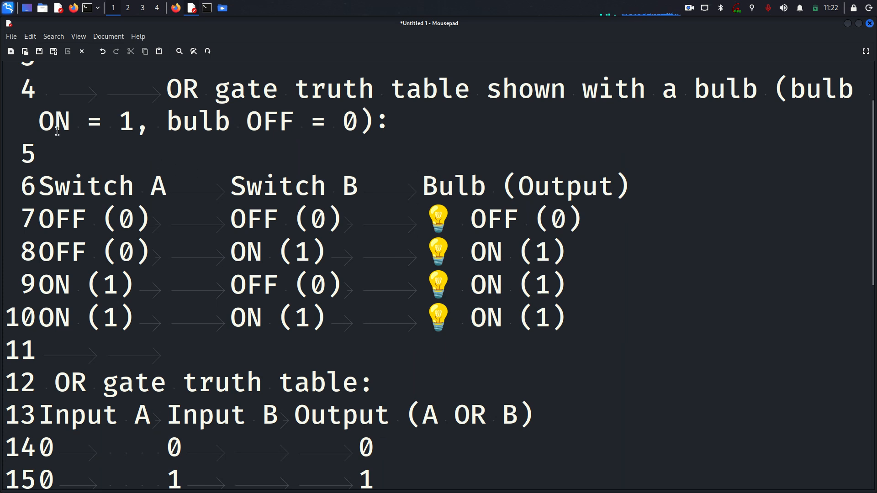
Highlight the bulb legend (ON = 1, 0 = OFF) and row 7's Switch A and B values.
left_click_drag(41, 122, 149, 125)
left_click(130, 154)
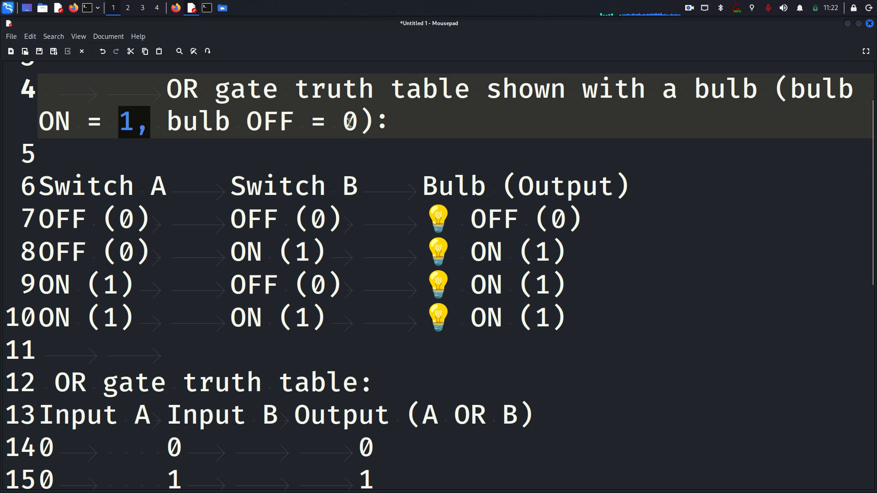
left_click_drag(359, 123, 328, 121)
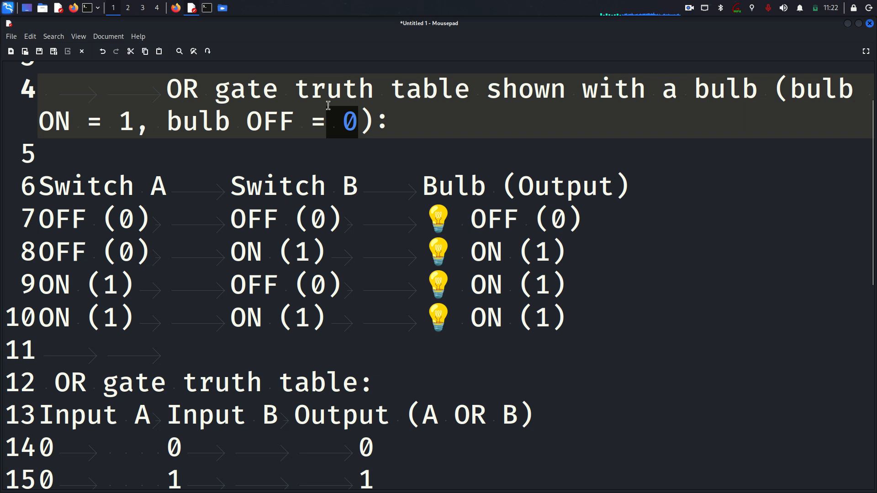
left_click_drag(55, 218, 119, 221)
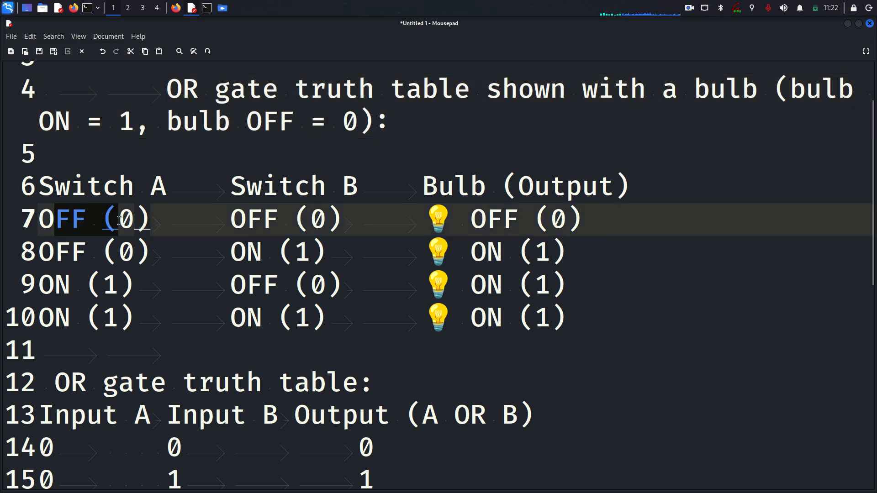
left_click_drag(247, 218, 338, 216)
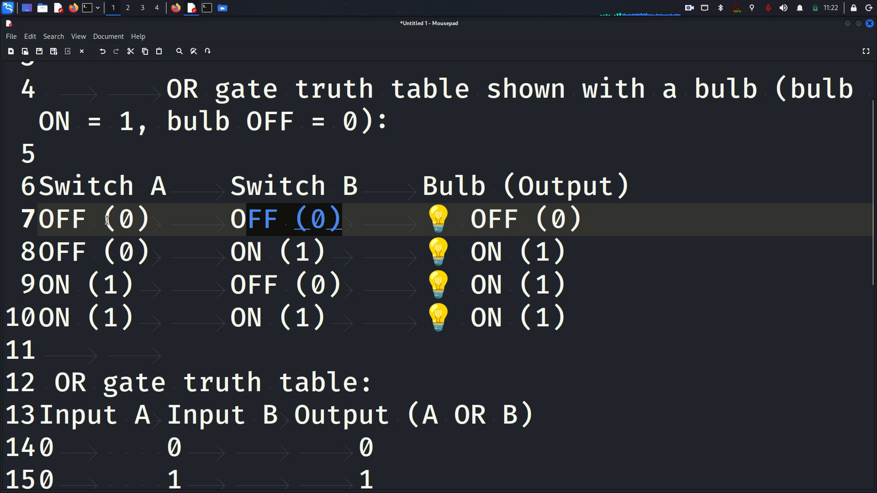
left_click_drag(106, 221, 135, 220)
left_click_drag(38, 218, 245, 218)
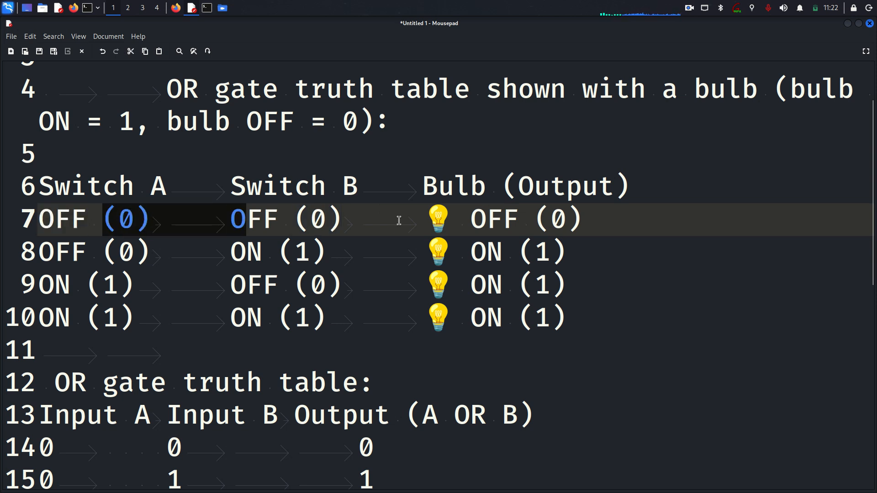
left_click(418, 219)
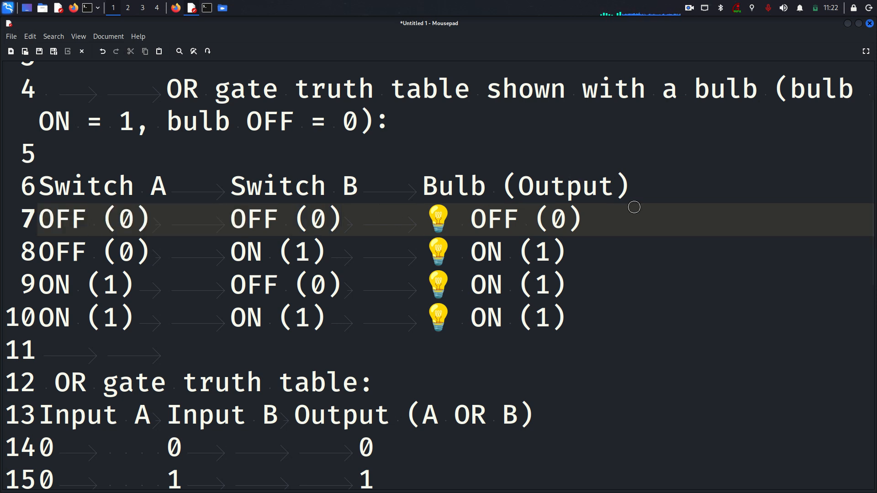
Annotate rows 7–9 with a red cross, ticks and an arrow, then erase the ticks.
left_click_drag(638, 209, 612, 226)
left_click_drag(316, 255, 365, 235)
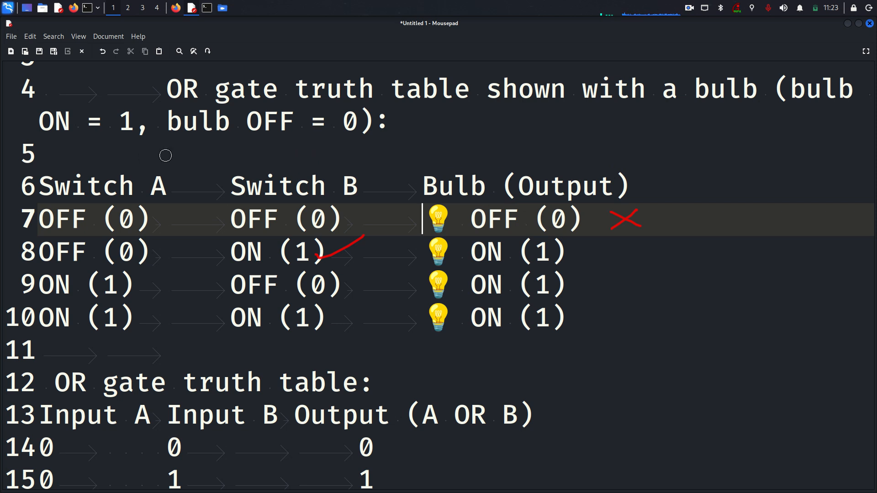
left_click_drag(123, 160, 163, 149)
left_click_drag(309, 161, 316, 147)
mouse_move(317, 147)
left_mouse_down()
mouse_move(228, 164)
mouse_move(116, 160)
left_mouse_up()
left_click_drag(138, 285, 182, 250)
left_click_drag(580, 259, 628, 232)
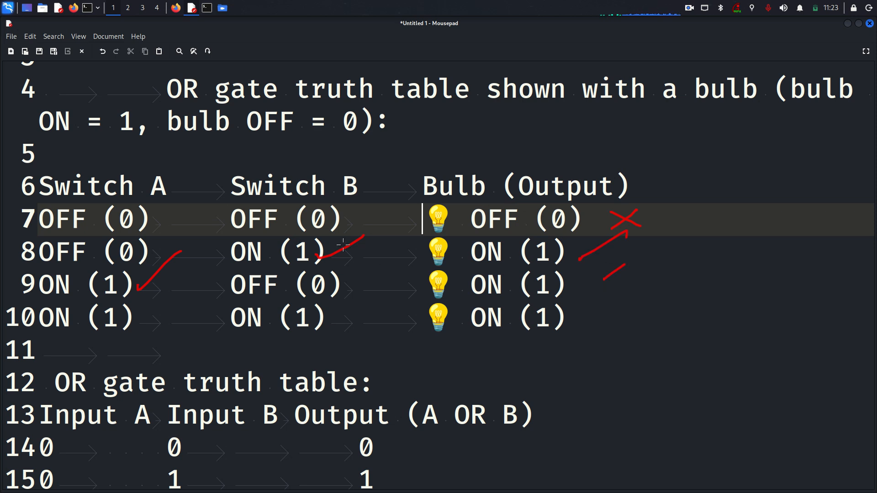
mouse_move(343, 246)
left_mouse_down()
mouse_move(298, 264)
mouse_move(116, 273)
mouse_move(295, 264)
left_mouse_up()
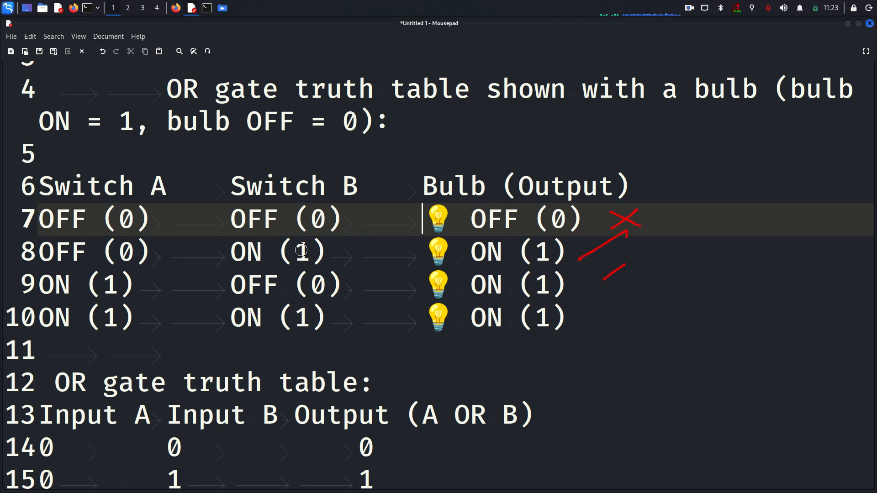
Mark the legend and the row 9–10 bulb outputs in red, then return to logic.ly.
mouse_move(386, 130)
left_mouse_down()
mouse_move(397, 141)
mouse_move(422, 136)
mouse_move(392, 137)
mouse_move(400, 153)
left_mouse_up()
left_click_drag(432, 282, 452, 273)
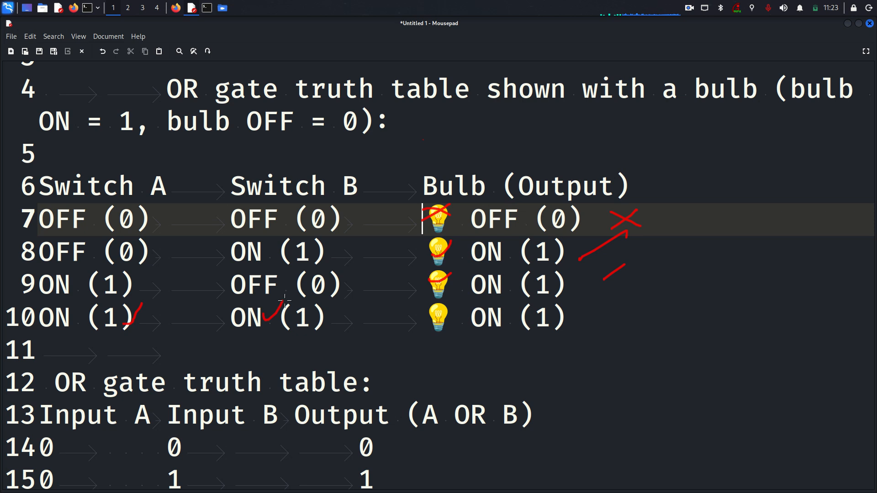
left_click_drag(294, 298, 137, 314)
mouse_move(428, 313)
left_mouse_down()
mouse_move(434, 319)
mouse_move(438, 215)
mouse_move(637, 304)
mouse_move(595, 217)
left_mouse_up()
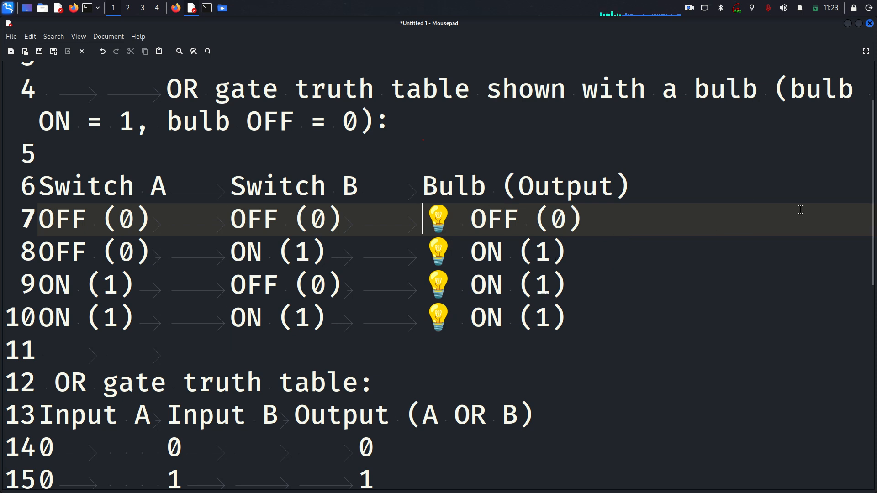
left_click(176, 8)
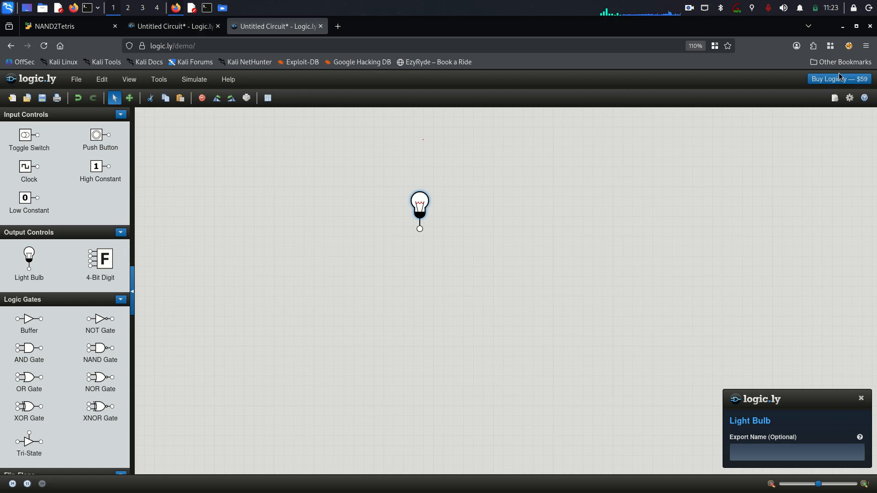
Delete the old light bulb and place a new Light Bulb on the canvas.
right_click(415, 205)
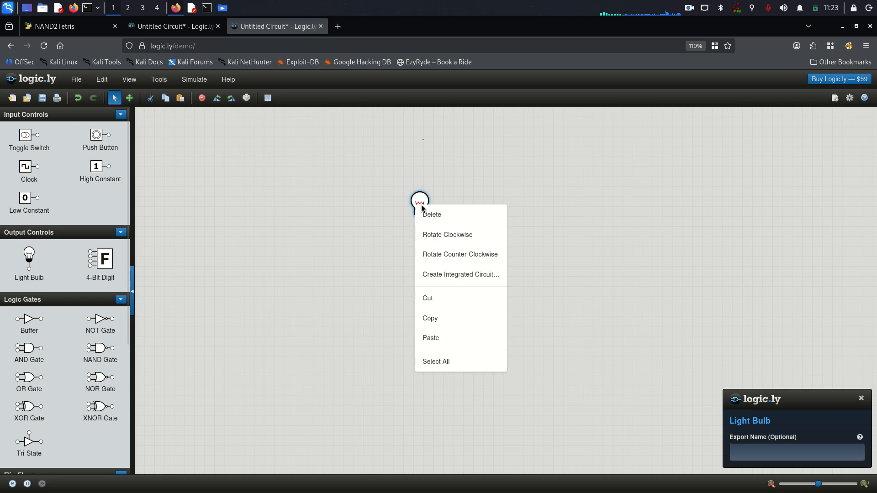
left_click(441, 218)
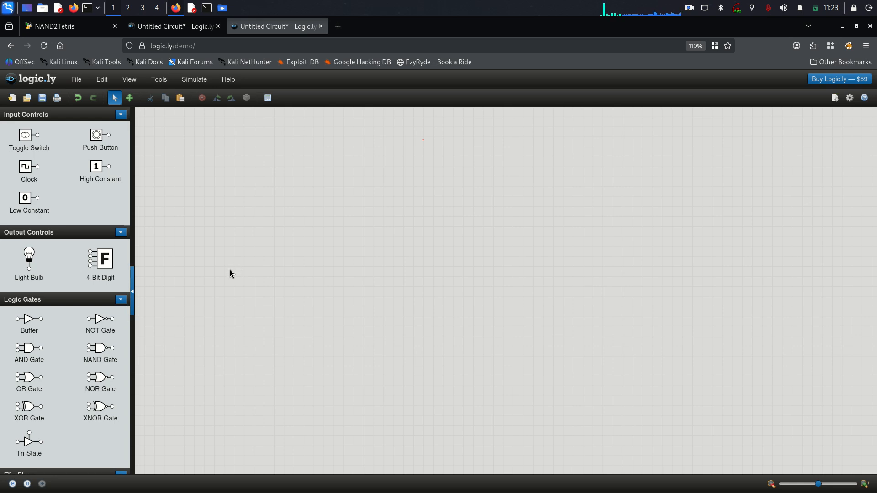
left_click_drag(31, 262, 500, 192)
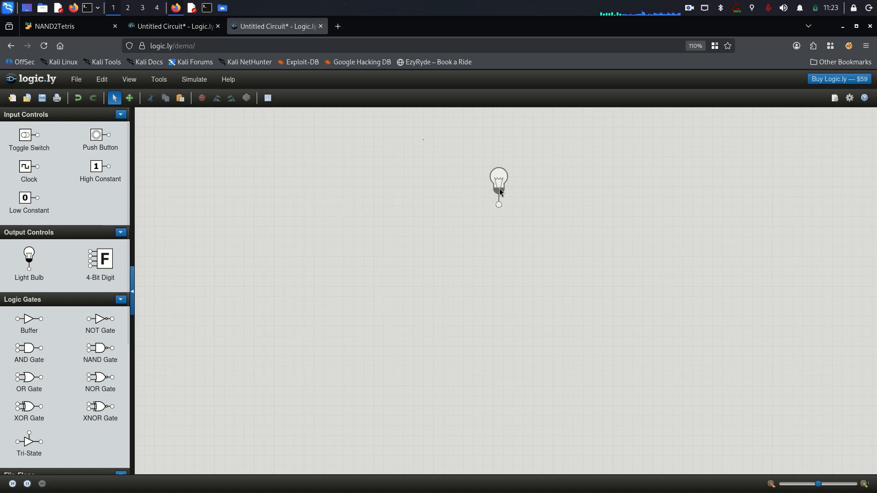
Glance at the 'OR gate' heading in the notes and come back to logic.ly.
left_click(191, 8)
left_click_drag(279, 92, 165, 98)
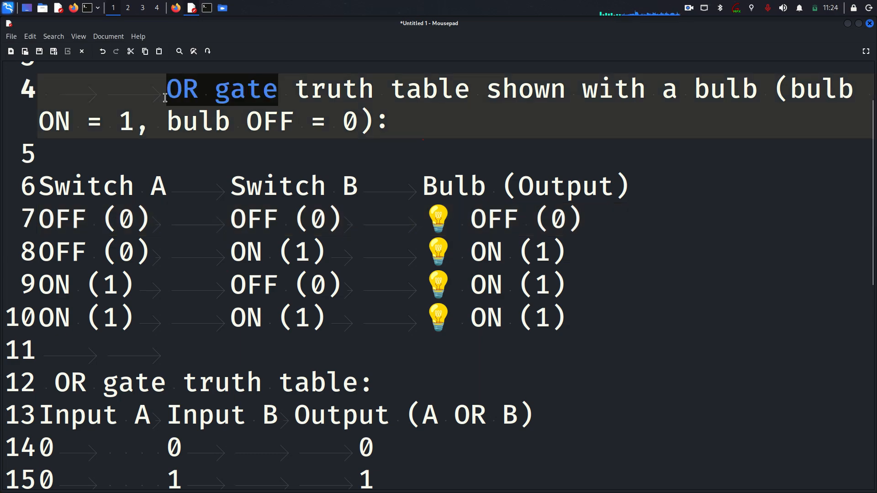
left_click(193, 11)
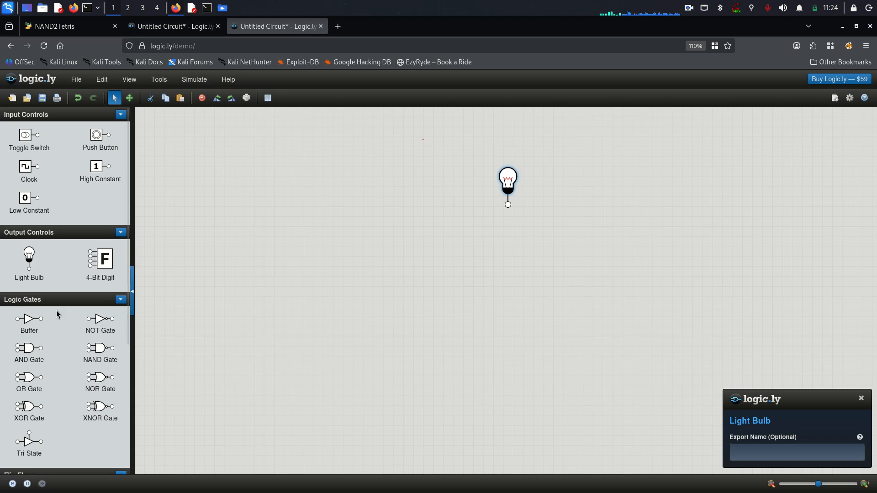
Place an OR gate and two toggle switches beside the bulb, wiring both switches to the gate inputs.
mouse_move(97, 352)
left_mouse_down()
mouse_move(251, 306)
mouse_move(104, 330)
mouse_move(102, 350)
left_mouse_up()
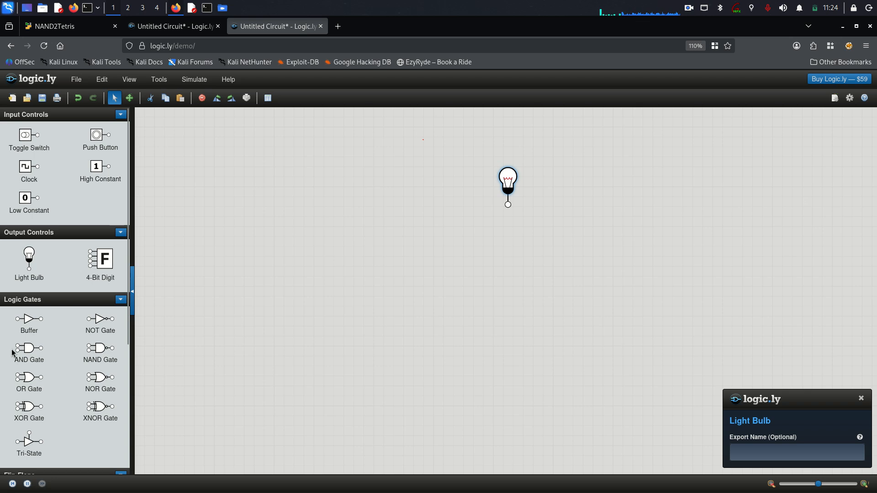
left_click_drag(24, 383, 415, 196)
left_click_drag(508, 179, 530, 167)
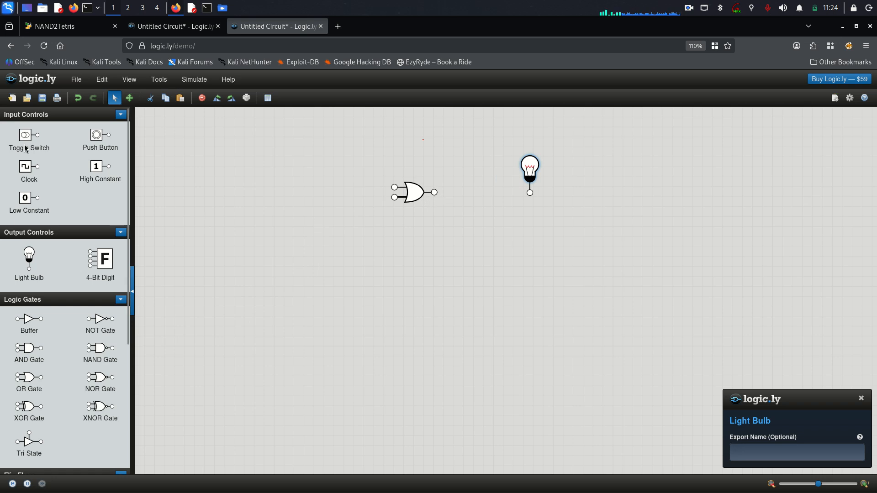
left_click_drag(19, 144, 282, 177)
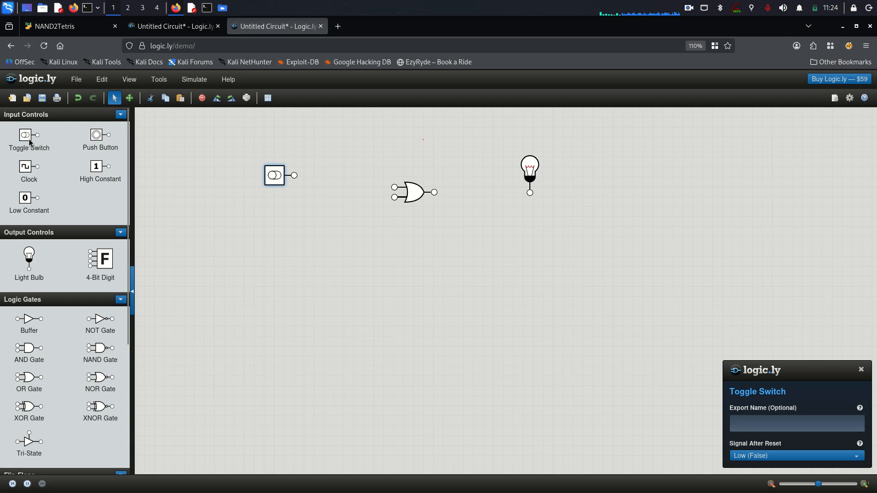
left_click_drag(99, 163, 284, 207)
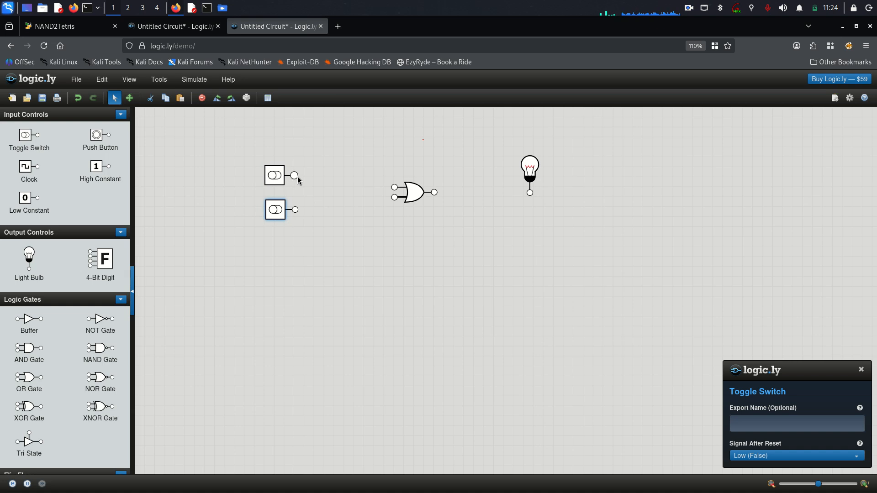
left_click_drag(295, 177, 394, 188)
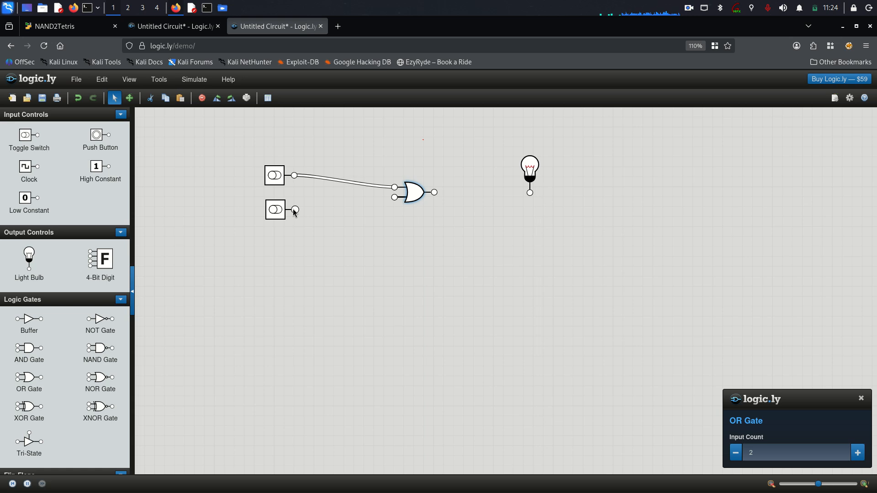
left_click_drag(295, 210, 531, 197)
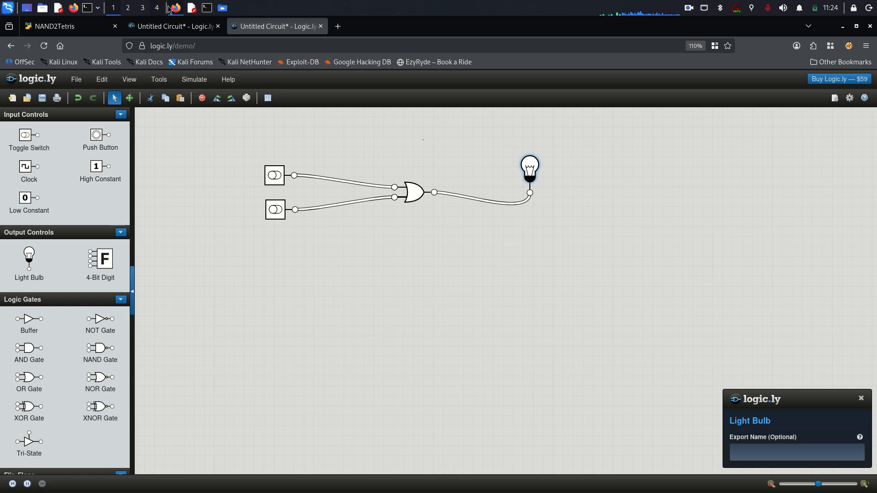
left_click(192, 11)
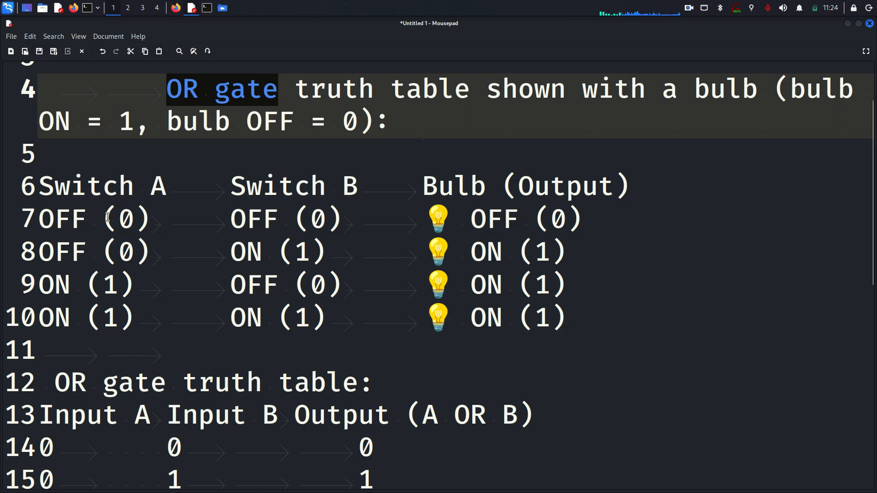
left_click_drag(104, 218, 157, 217)
left_click(320, 218)
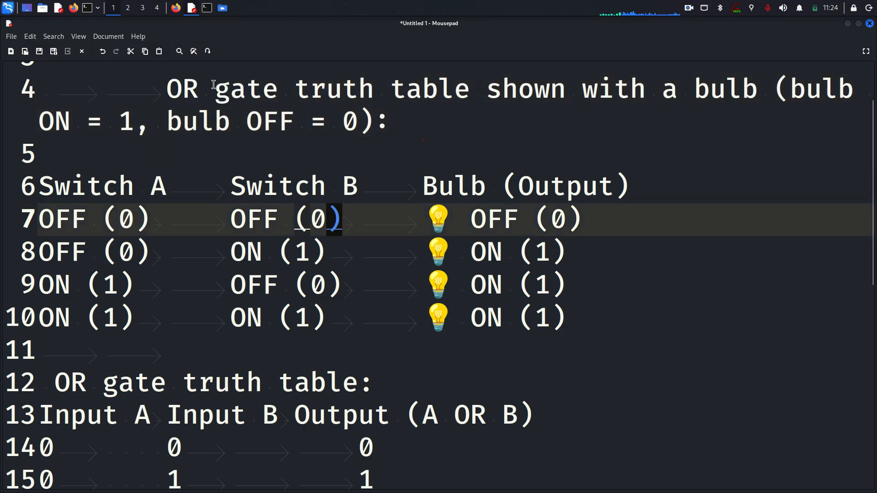
left_click(176, 8)
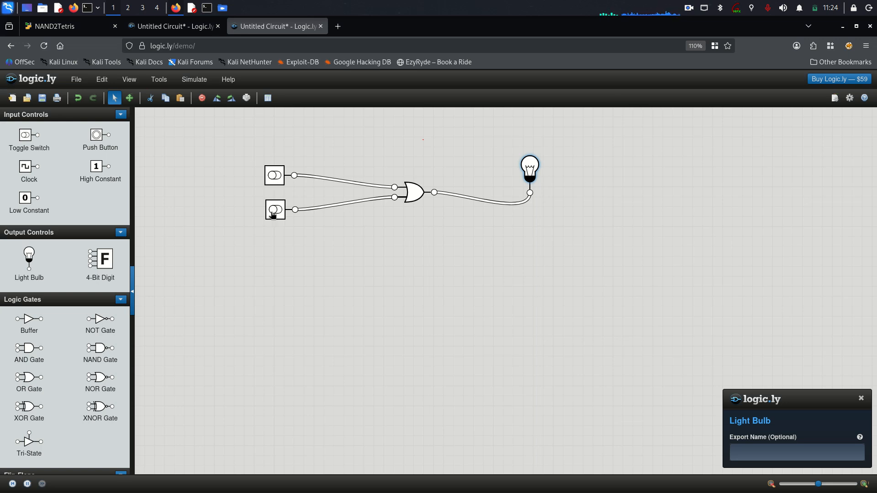
Toggle the top switch on to light the bulb, off again, then go back to Mousepad.
left_click(274, 182)
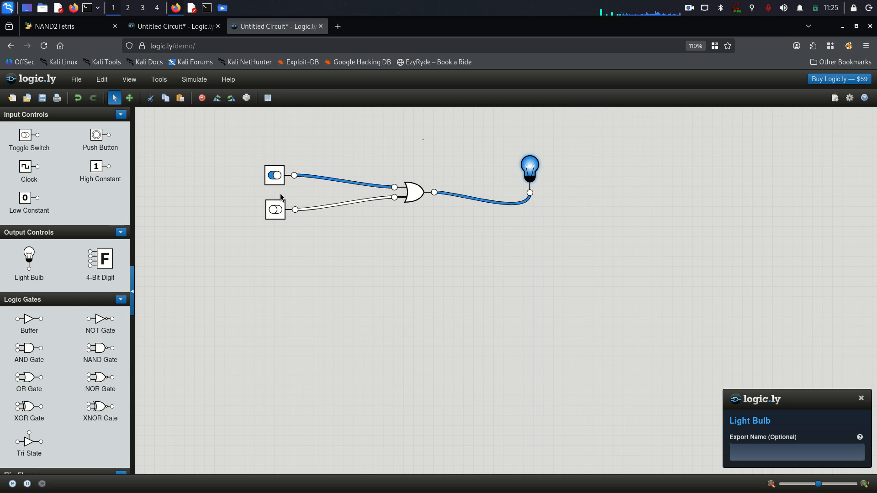
left_click(274, 182)
key("alt+Tab")
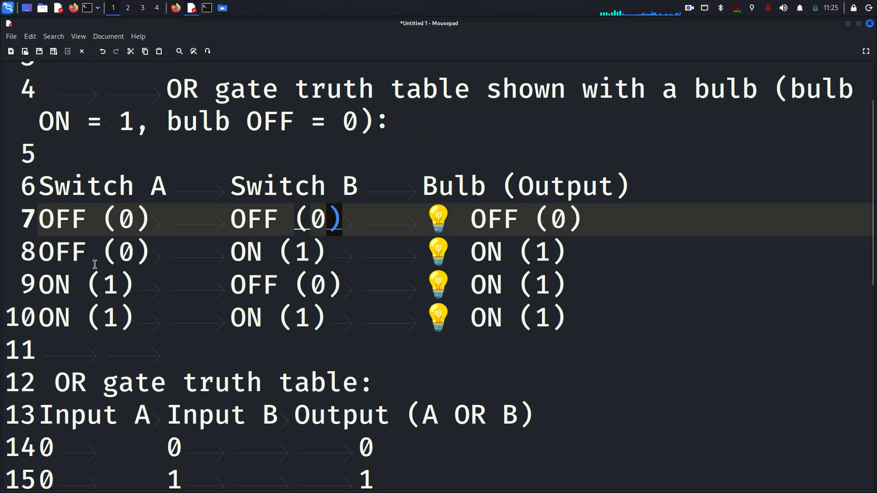
Select the Switch A and Switch B values in rows 9 and 8, then return to the circuit.
left_click_drag(39, 284, 147, 284)
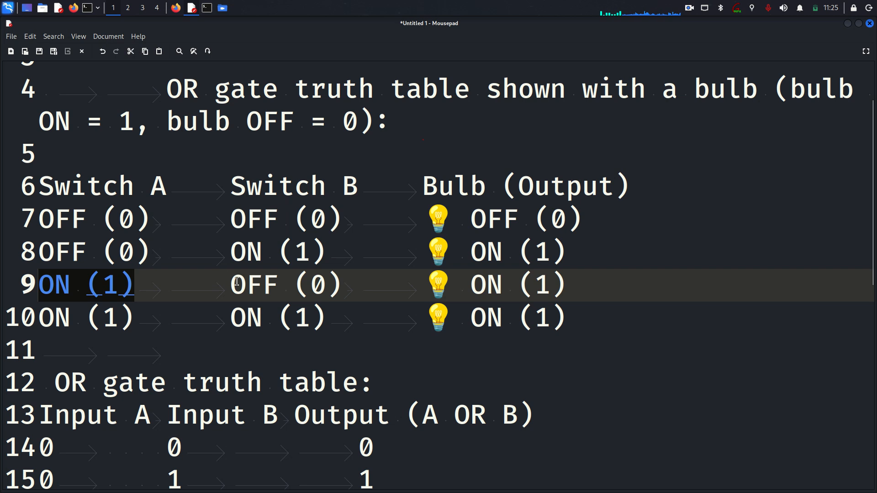
left_click_drag(342, 250, 41, 249)
left_click(80, 253)
left_click_drag(148, 251, 79, 246)
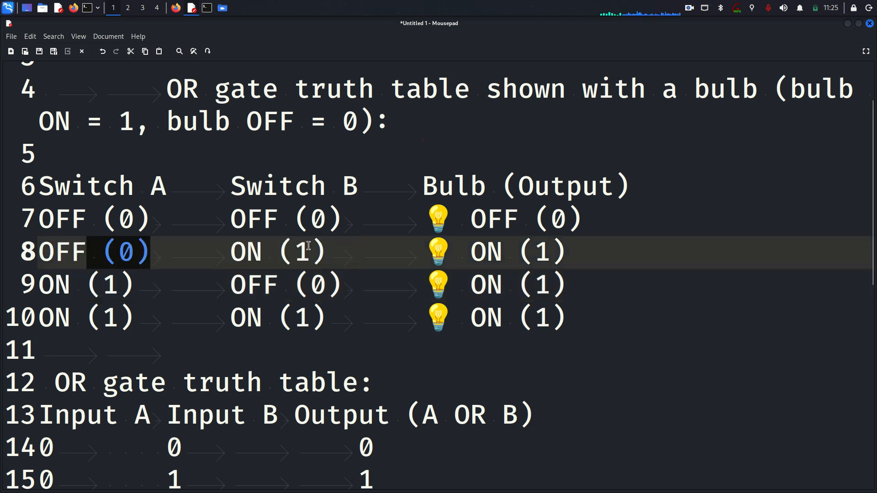
left_click_drag(232, 249, 357, 251)
key("alt+Tab")
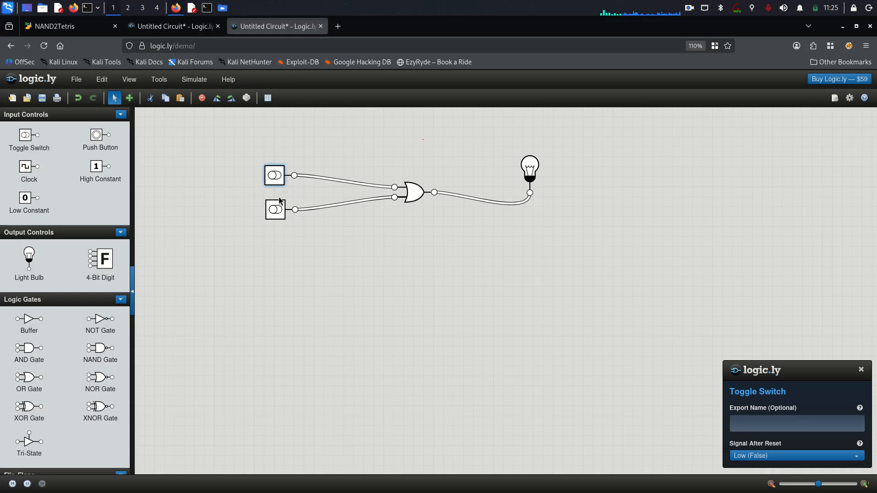
Light the bulb with the lower switch alone, compare row 10's ON inputs and output, then switch it off.
left_click(275, 211)
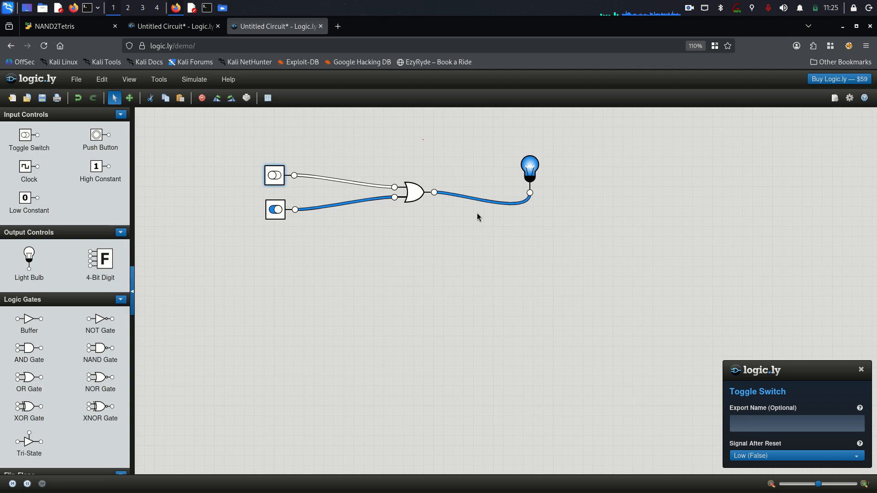
key("alt+Tab")
left_click(128, 295)
left_click(121, 311)
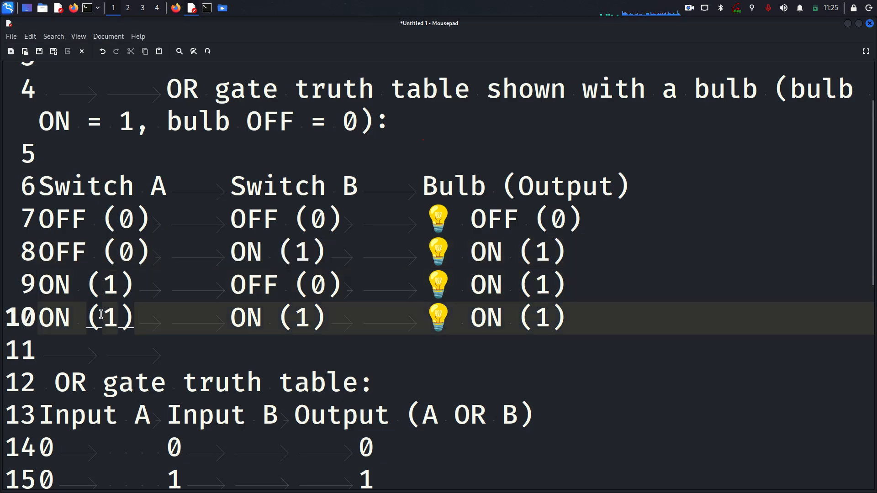
left_click_drag(87, 315, 322, 311)
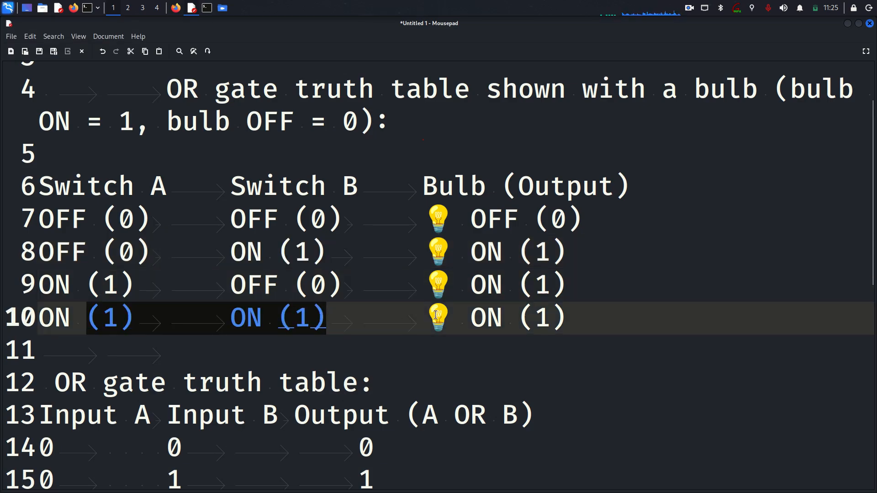
left_click_drag(436, 315, 624, 312)
key("alt+Tab")
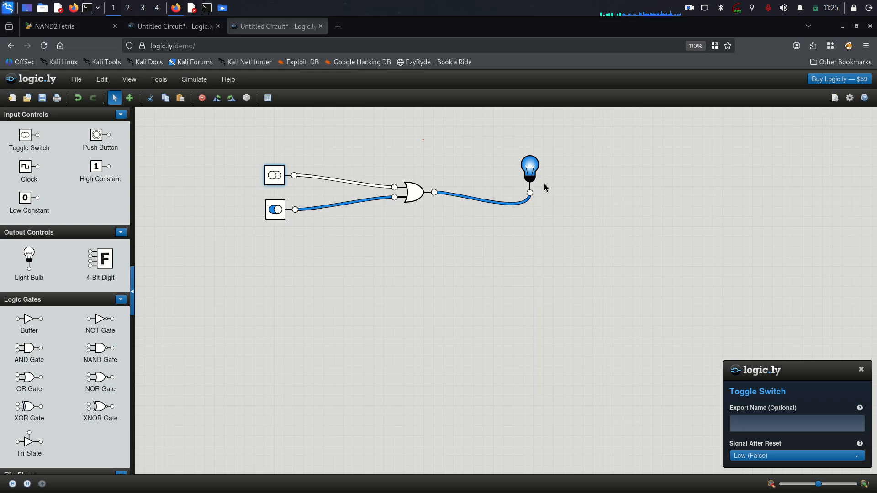
left_click(275, 210)
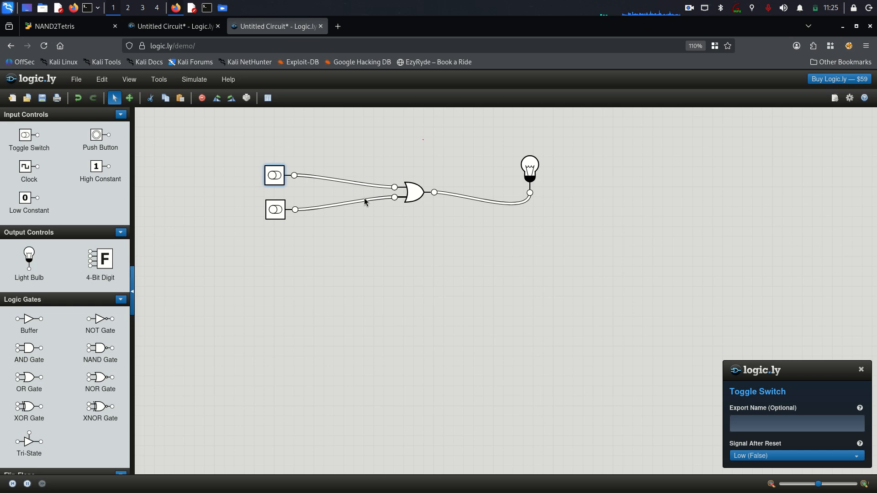
Turn both switches on to light the bulb, then turn both off.
left_click(274, 176)
left_click(275, 210)
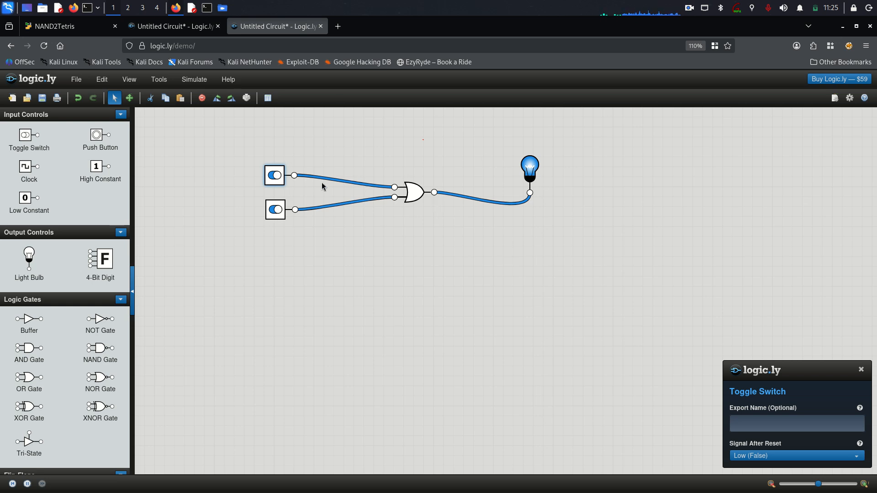
left_click(277, 176)
left_click(276, 211)
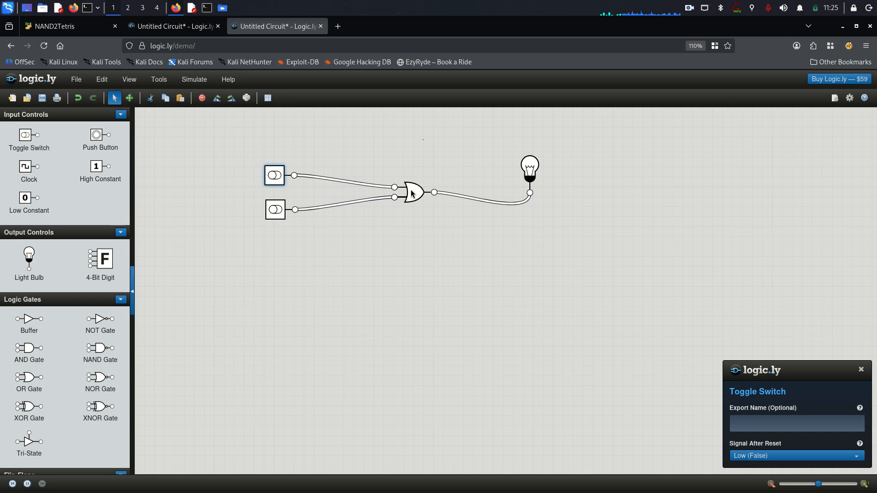
Move the OR gate up and bring both toggle switches and the bulb level with it.
left_click_drag(411, 194, 411, 141)
left_click(280, 186)
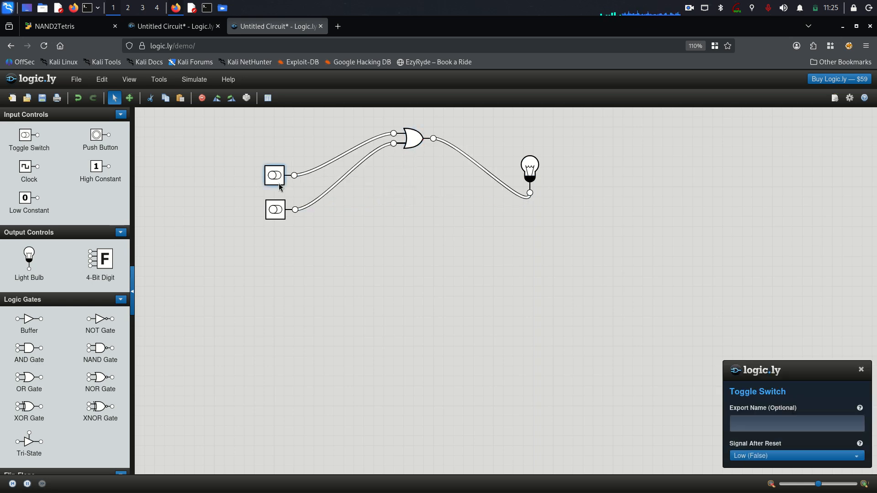
left_click_drag(280, 186, 284, 155)
left_click(281, 201)
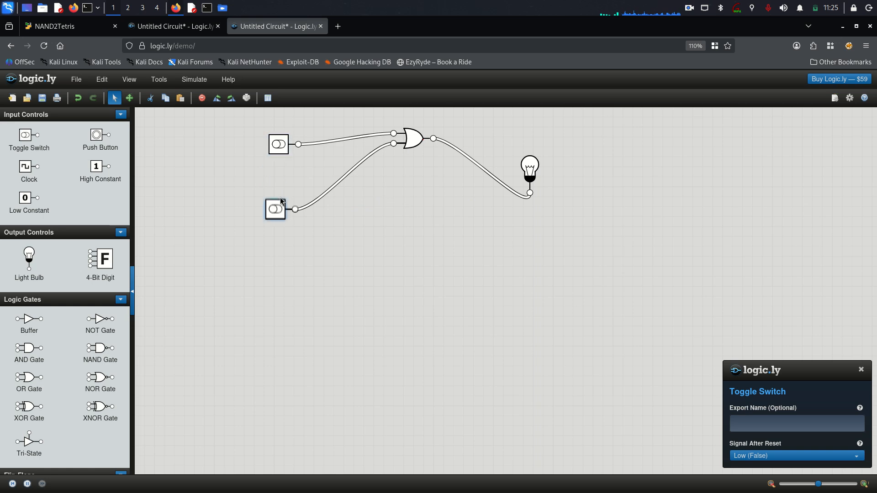
left_click_drag(282, 201, 286, 168)
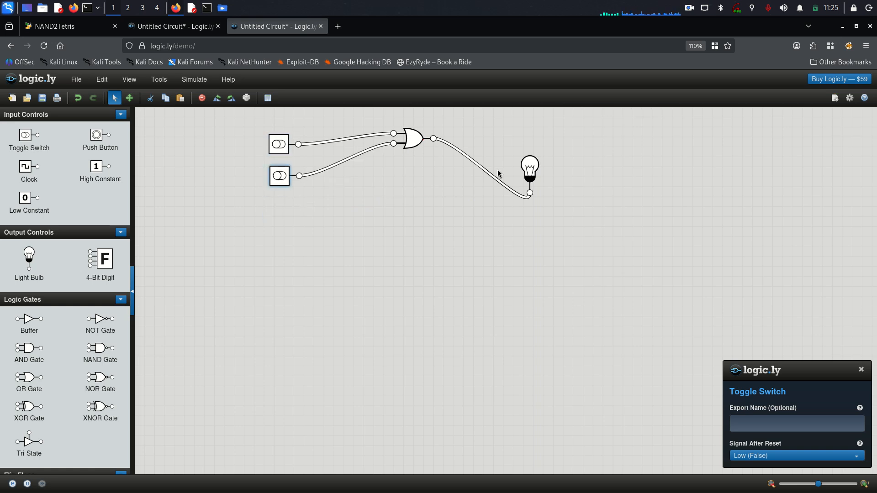
left_click(519, 180)
left_click_drag(519, 181, 484, 131)
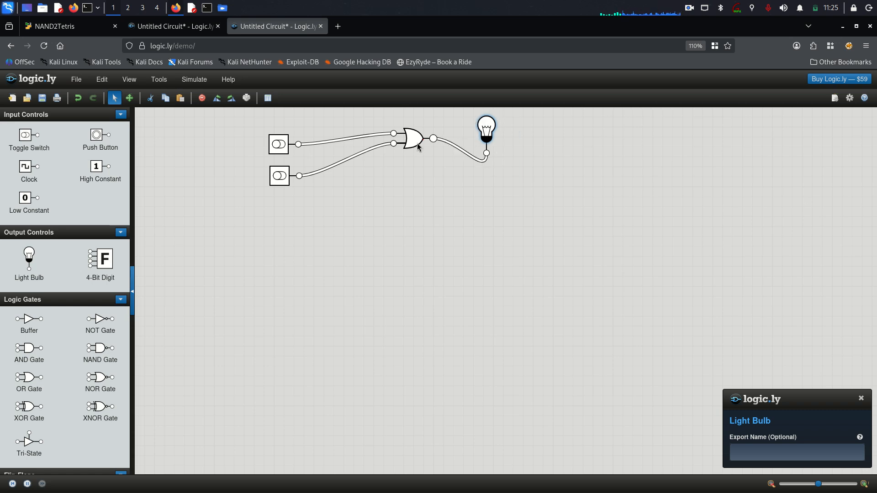
Fine-tune the OR gate and lower switch positions while zooming the canvas.
left_click(405, 141)
left_click_drag(405, 141, 378, 141)
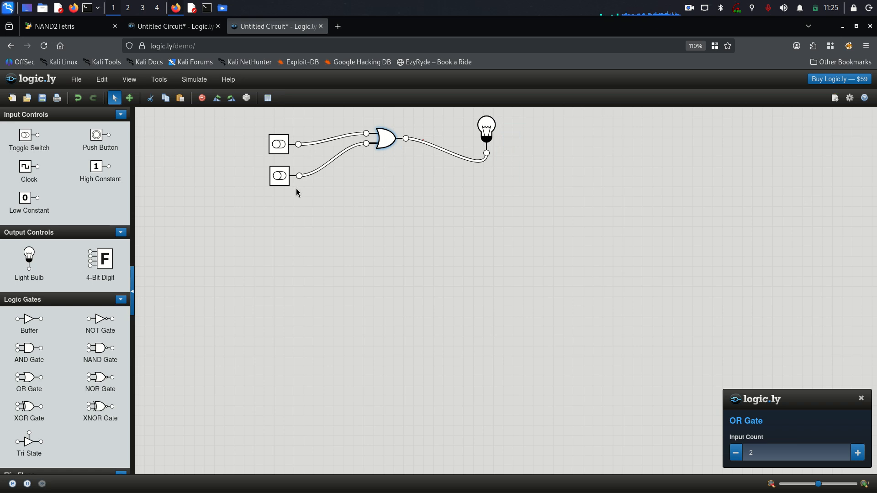
mouse_move(283, 174)
left_mouse_down()
mouse_move(284, 164)
mouse_move(284, 178)
left_mouse_up()
left_click_drag(285, 142, 264, 159)
left_click_drag(387, 137, 374, 147)
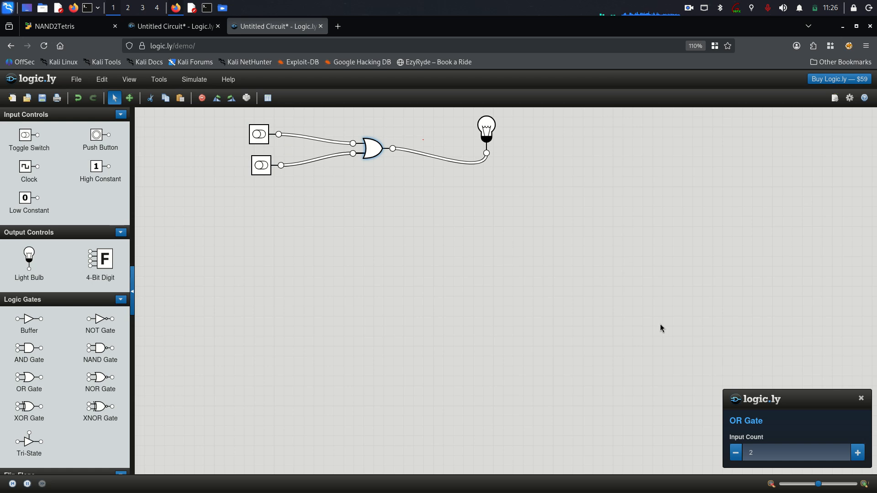
scroll(660, 328, "up", 5)
scroll(661, 328, "down", 4)
scroll(349, 203, "up", 3)
Settle the OR gate's position, select the bulb, and add a NAND gate below the OR circuit.
left_click_drag(389, 115, 419, 158)
left_click_drag(587, 117, 590, 140)
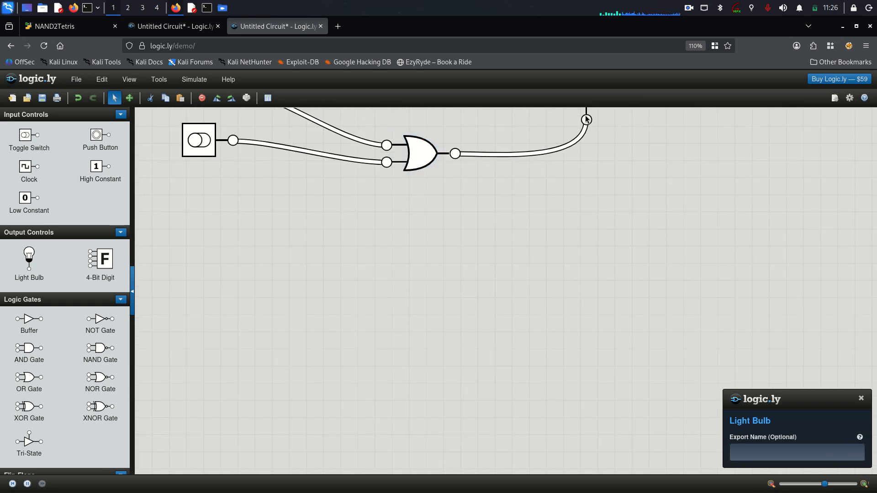
left_click_drag(586, 108, 589, 125)
scroll(635, 164, "down", 3)
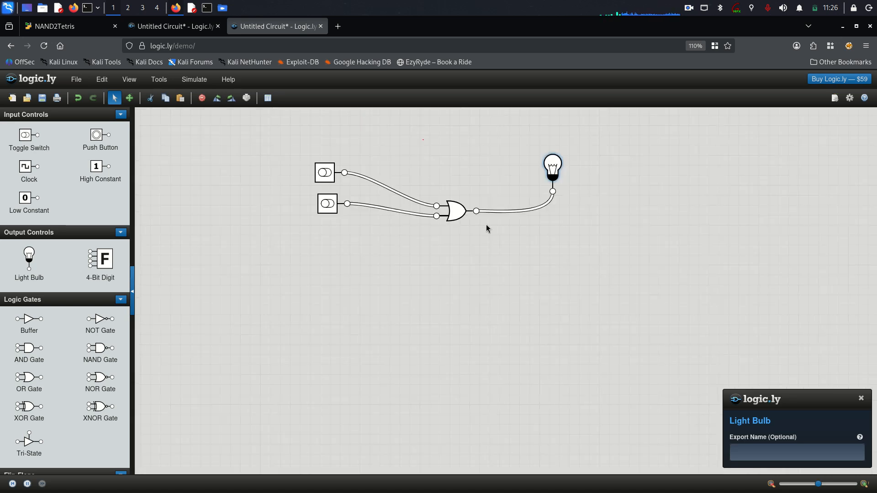
left_click_drag(100, 348, 460, 272)
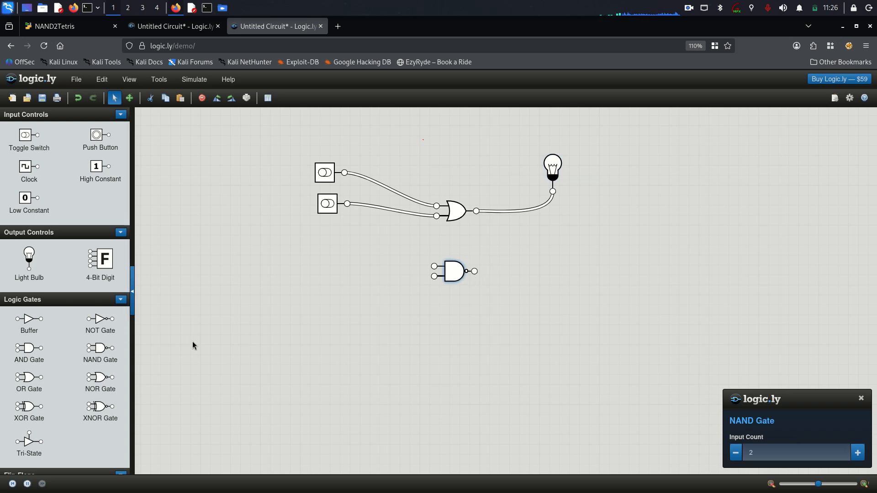
Reposition the OR circuit parts and arrange two NAND gates one above the other.
left_click_drag(457, 211, 426, 166)
left_click_drag(454, 276, 413, 271)
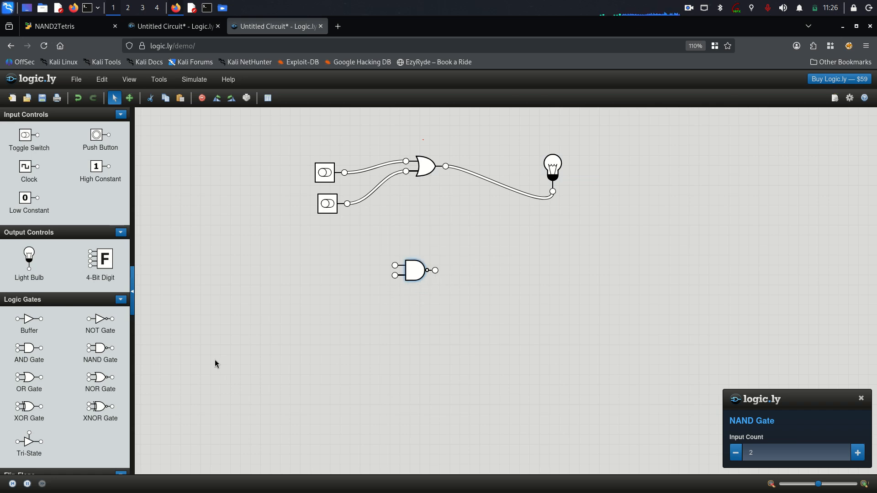
left_click_drag(100, 352, 472, 313)
left_click_drag(547, 177, 503, 163)
left_click_drag(336, 202, 330, 159)
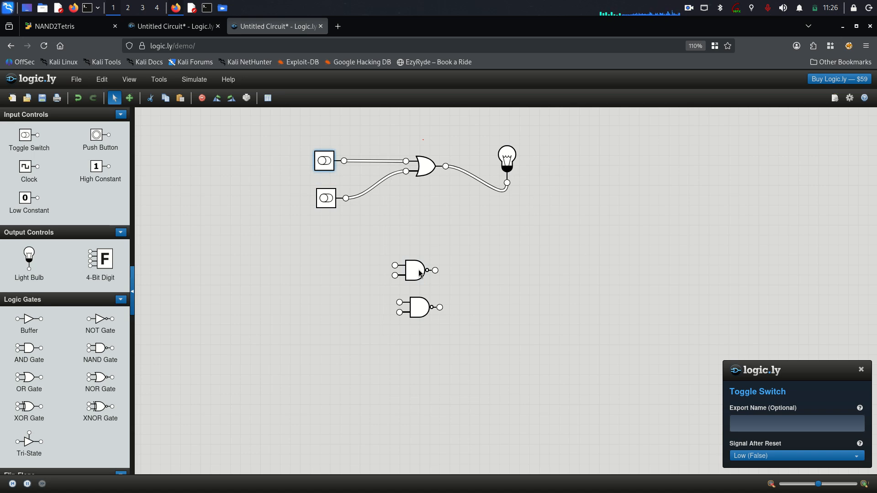
left_click_drag(419, 273, 430, 266)
mouse_move(419, 308)
left_mouse_down()
mouse_move(452, 298)
mouse_move(484, 261)
mouse_move(433, 304)
left_mouse_up()
Add a light bulb right of the NAND gates and two toggle switches to their left.
left_click_drag(28, 259, 557, 269)
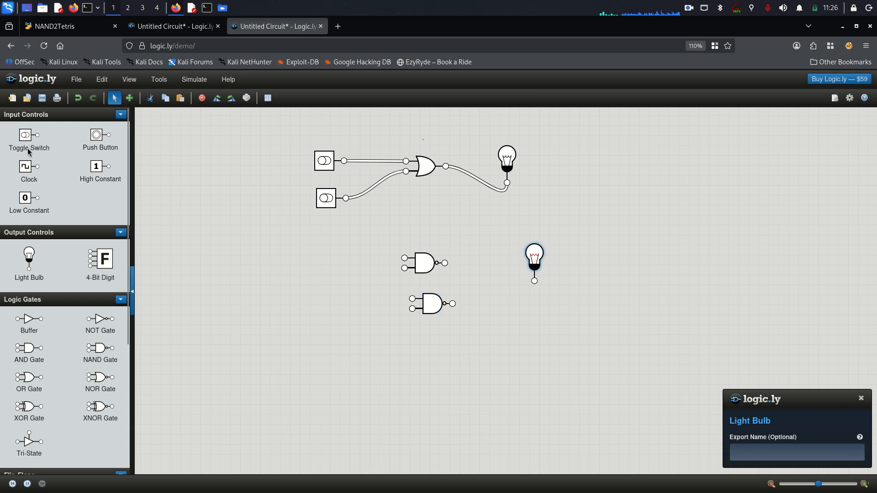
left_click_drag(29, 152, 306, 295)
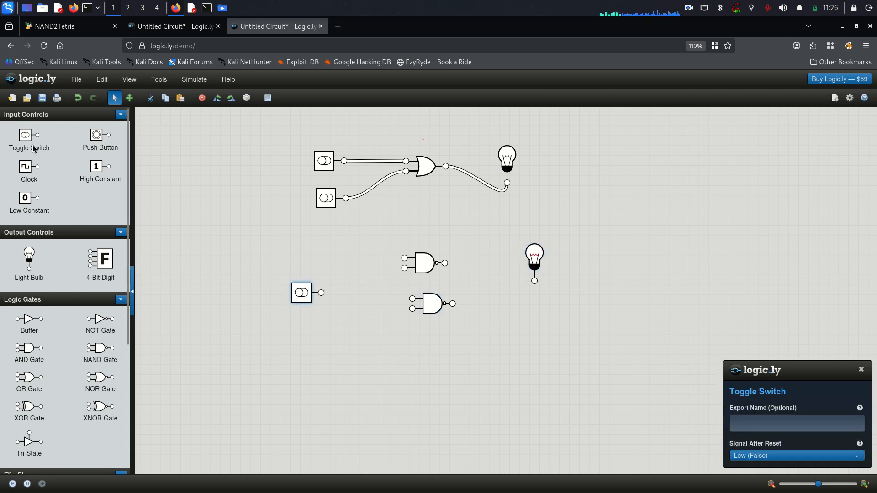
left_click_drag(33, 148, 305, 328)
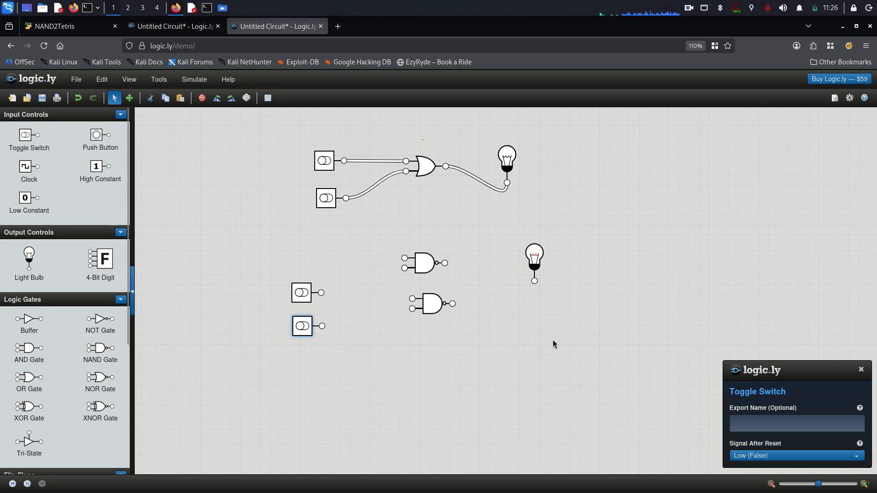
left_click(861, 369)
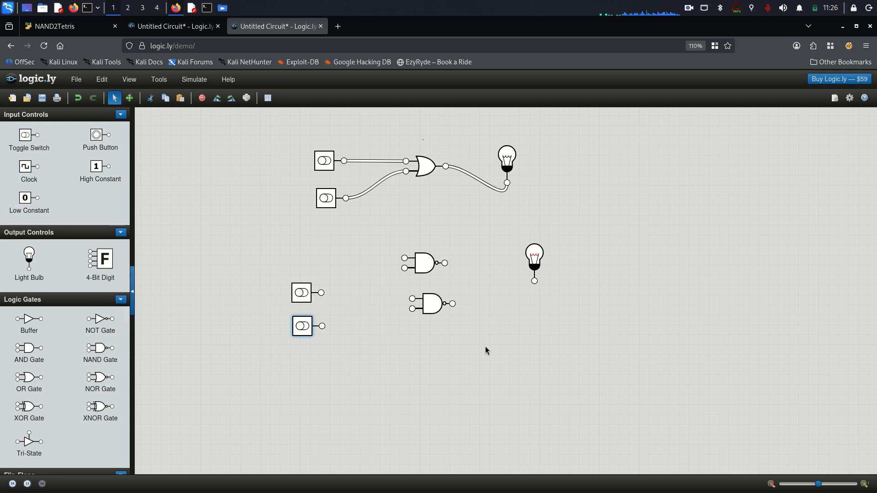
Tidy the new switches and NAND gates, add a third NAND gate, and select all new parts.
left_click_drag(435, 311, 424, 329)
left_click_drag(417, 264, 403, 264)
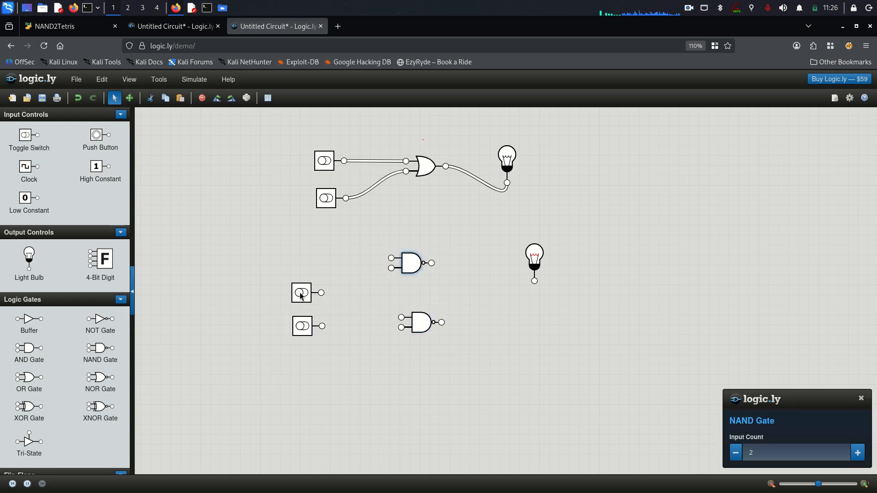
left_click_drag(304, 289, 298, 263)
mouse_move(307, 316)
left_mouse_down()
mouse_move(302, 286)
mouse_move(313, 303)
left_mouse_up()
left_click_drag(414, 328, 411, 297)
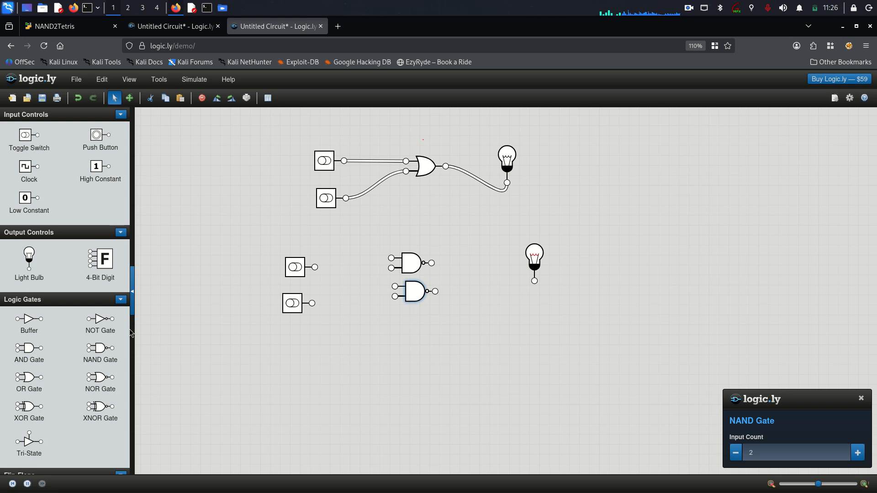
left_click_drag(100, 348, 404, 330)
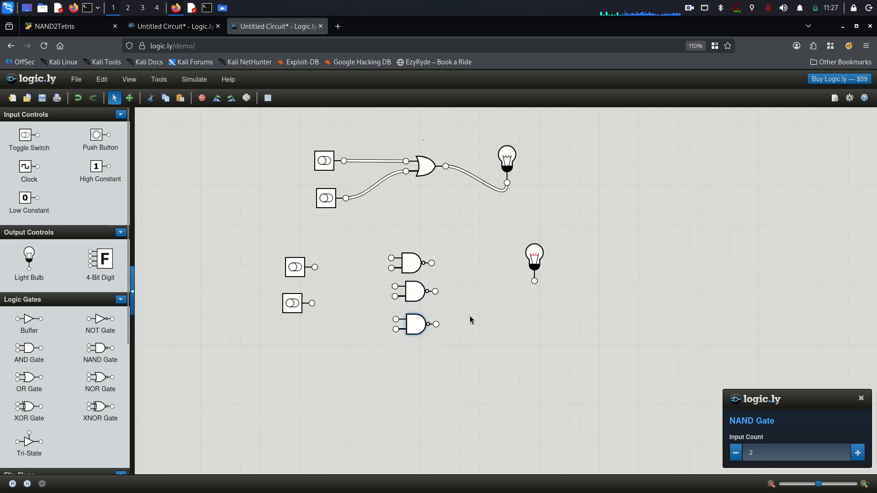
left_click_drag(535, 286, 552, 288)
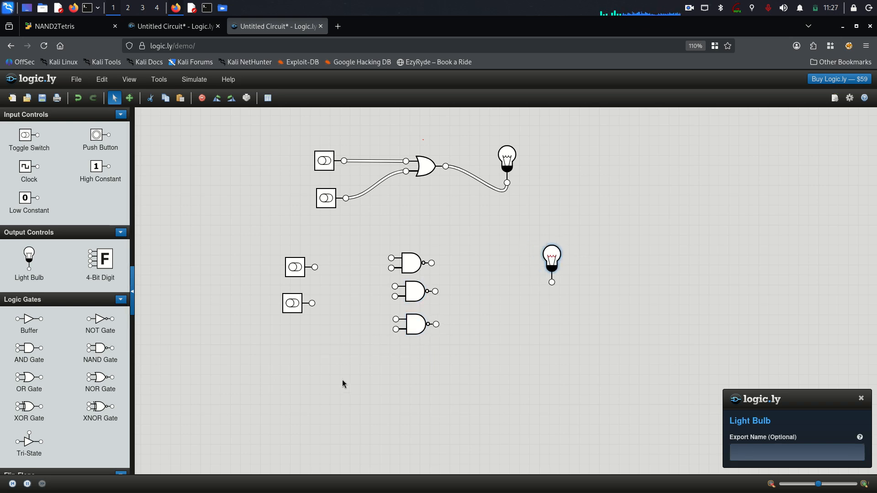
left_click_drag(582, 344, 269, 245)
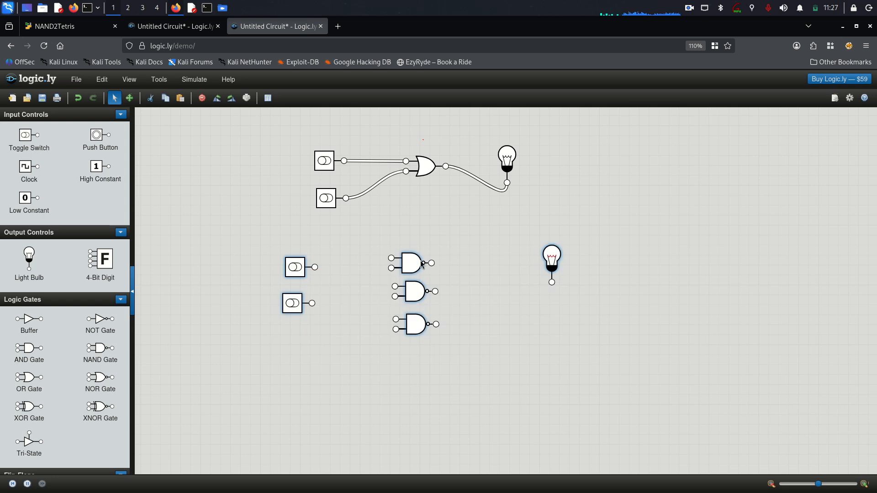
Move the reference OR gate and its two switches up to tighten that circuit.
left_click(450, 212)
left_click_drag(472, 201, 313, 141)
left_click(402, 215)
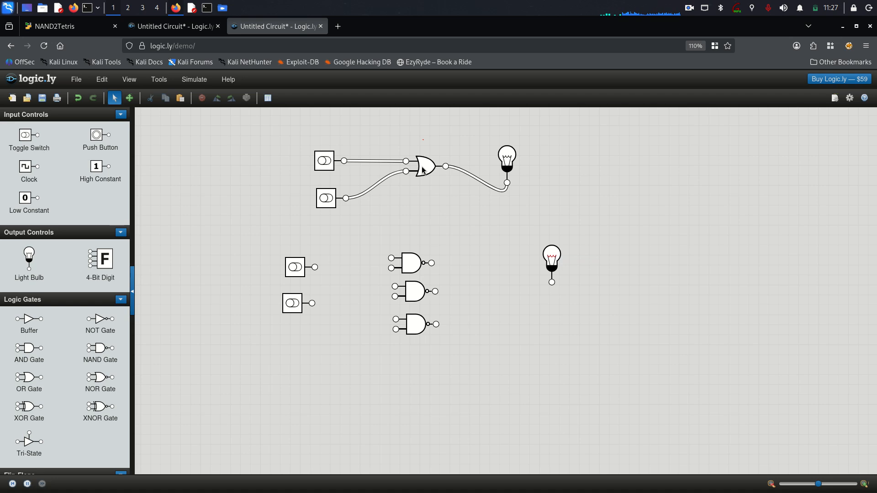
left_click_drag(424, 165, 423, 154)
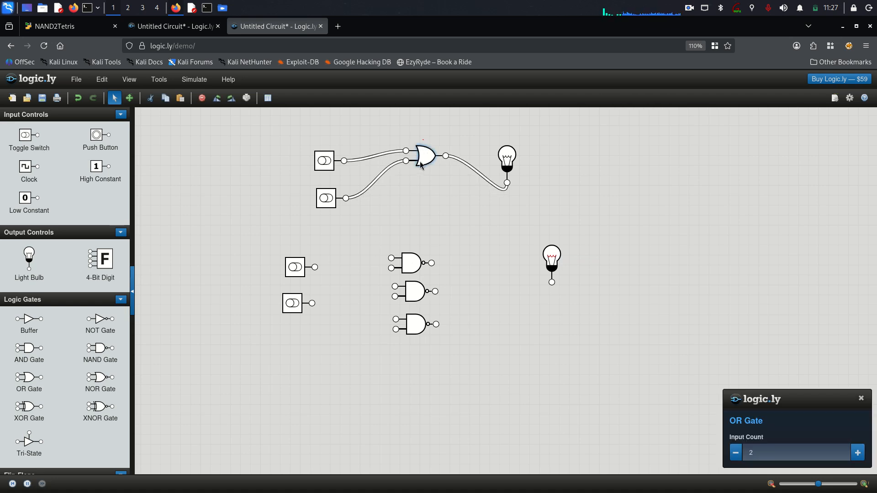
left_click_drag(330, 169, 330, 150)
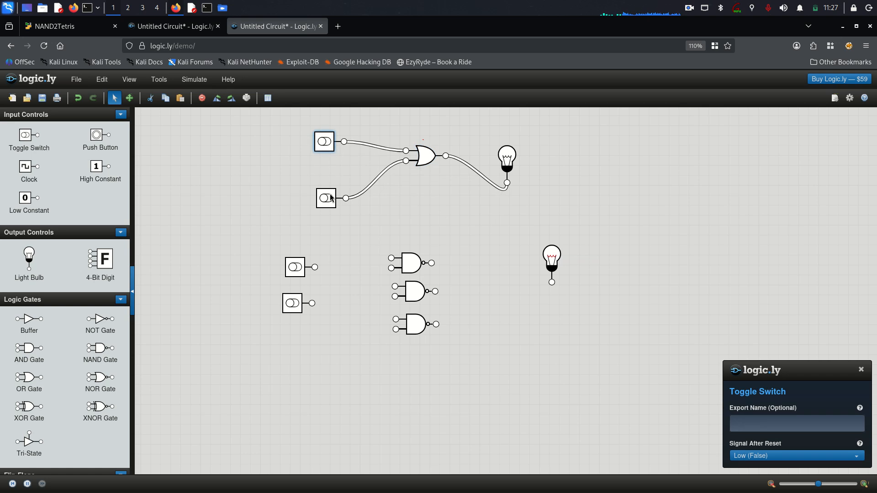
left_click_drag(332, 198, 332, 180)
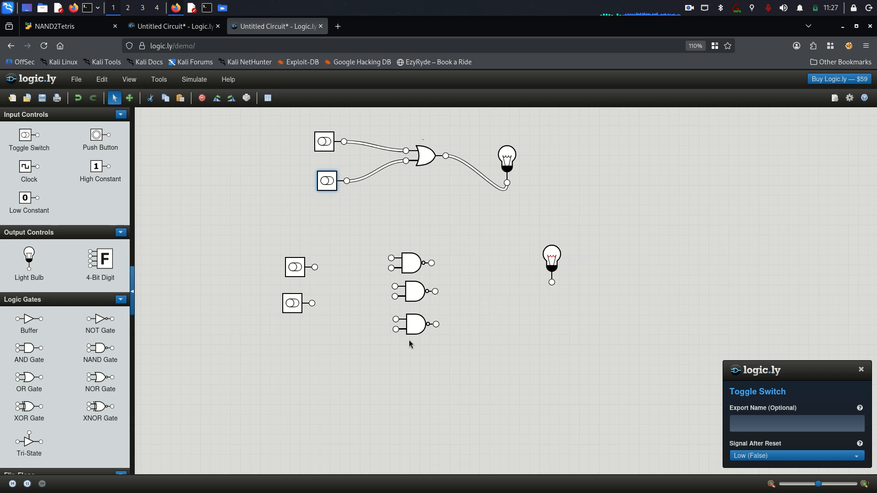
Line up the three NAND gates in a vertical column between the switches and the bulb.
mouse_move(417, 330)
left_mouse_down()
mouse_move(466, 333)
mouse_move(339, 300)
mouse_move(414, 337)
left_mouse_up()
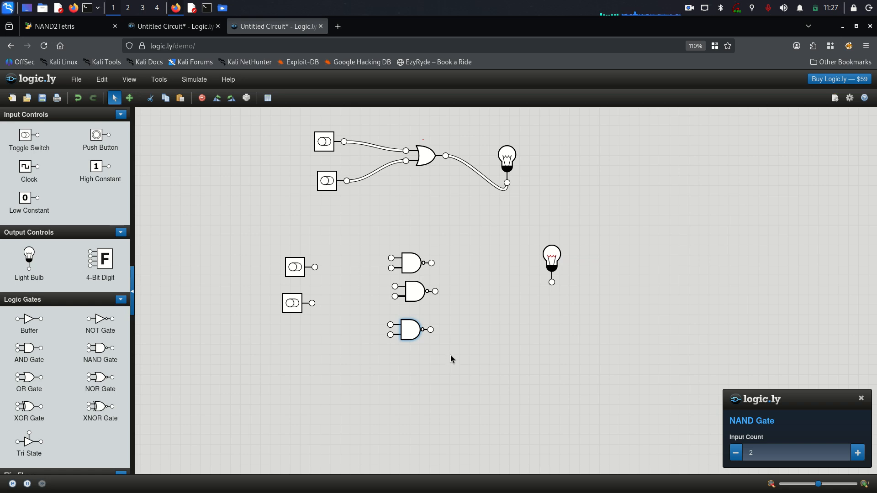
left_click_drag(414, 334, 417, 324)
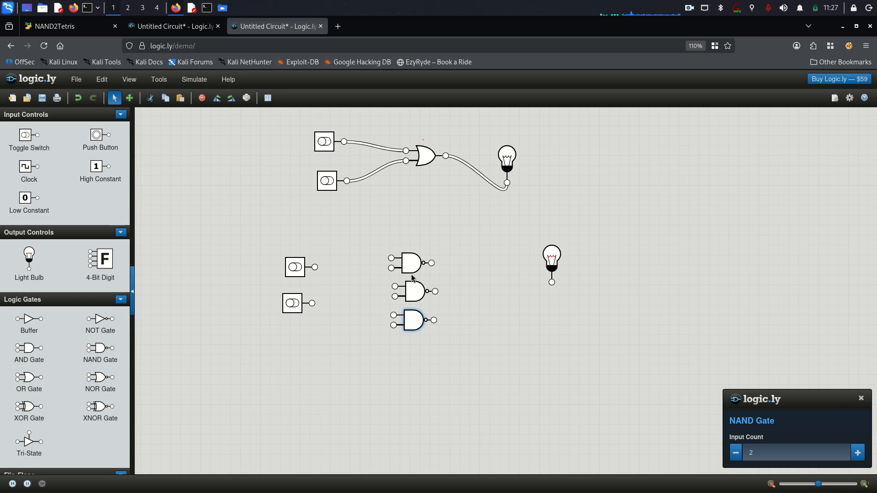
left_click_drag(412, 267, 416, 267)
left_click(419, 296)
left_click_drag(419, 297, 417, 295)
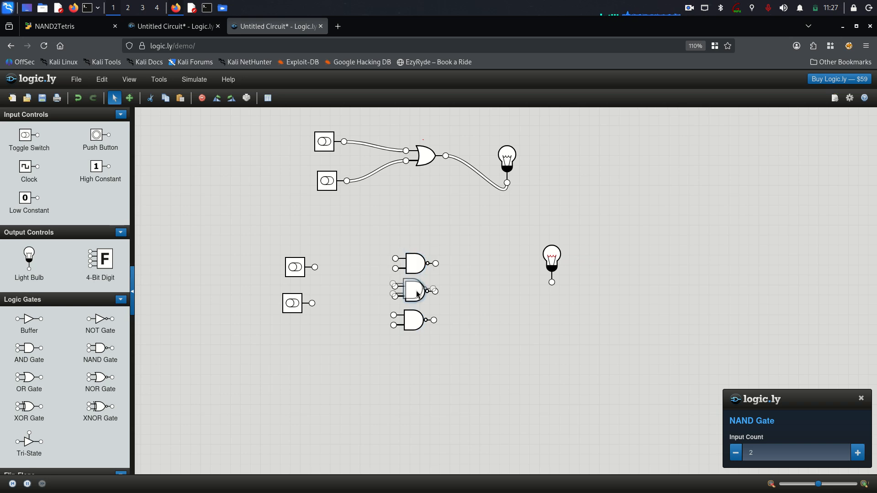
left_click_drag(411, 327, 416, 319)
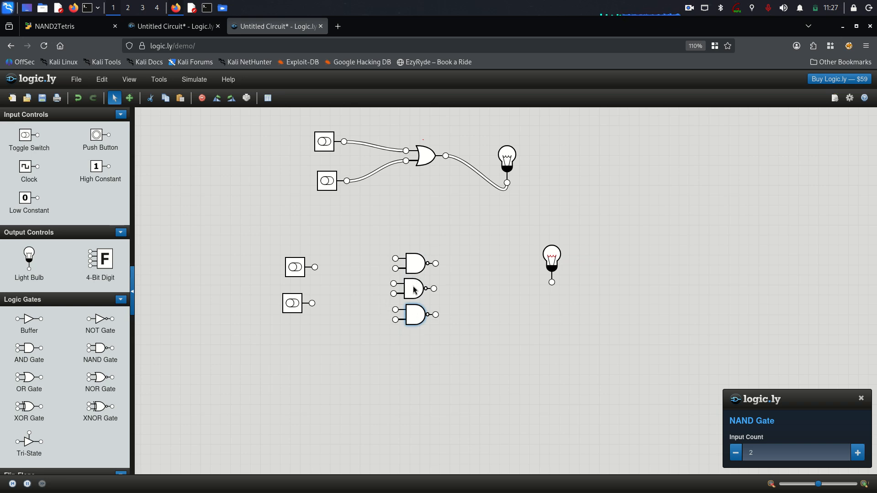
left_click_drag(415, 289, 391, 296)
left_click_drag(450, 290, 396, 344)
left_click_drag(414, 315, 409, 295)
left_click_drag(401, 335, 419, 294)
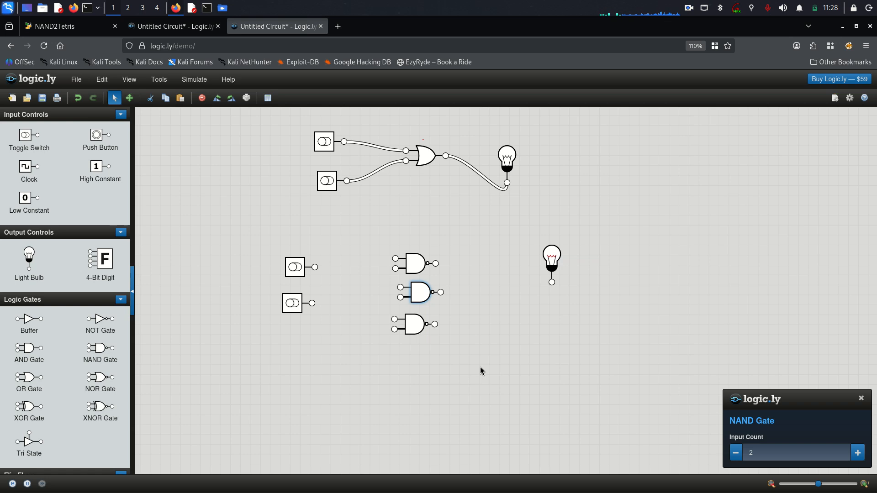
Add a light bulb and a NAND gate on the right, placing the middle bulb beside the NAND column.
left_click_drag(41, 263, 692, 234)
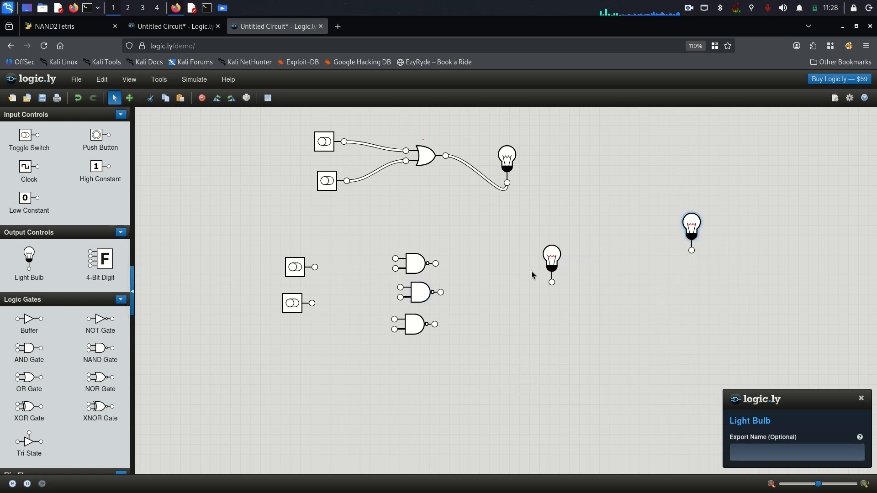
left_click_drag(543, 264, 481, 269)
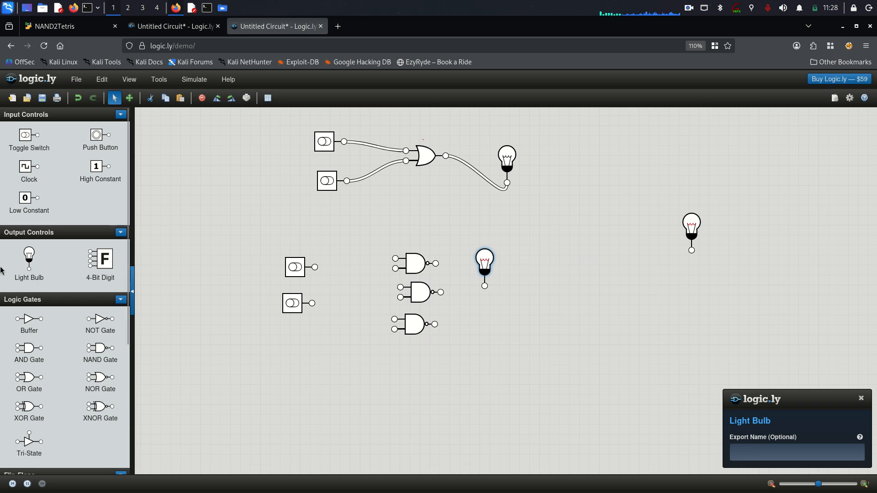
left_click_drag(100, 348, 646, 266)
left_click_drag(689, 231, 704, 246)
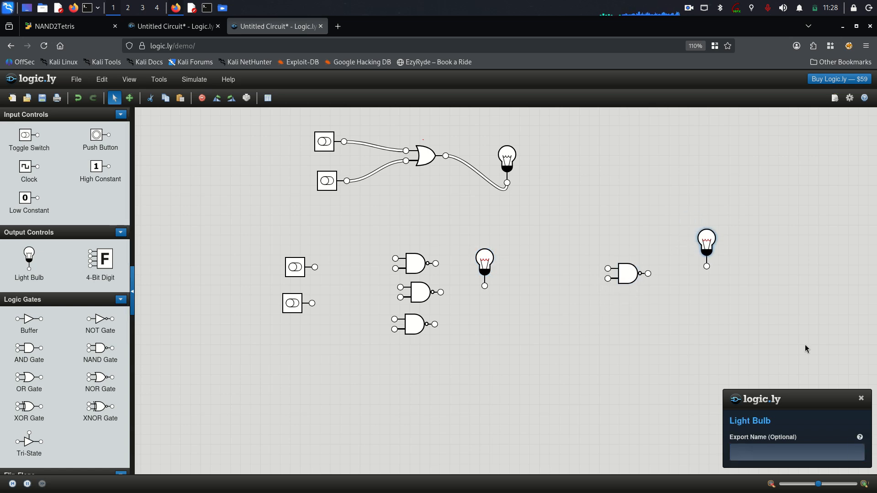
left_click(862, 399)
left_click_drag(620, 286, 627, 283)
left_click(861, 398)
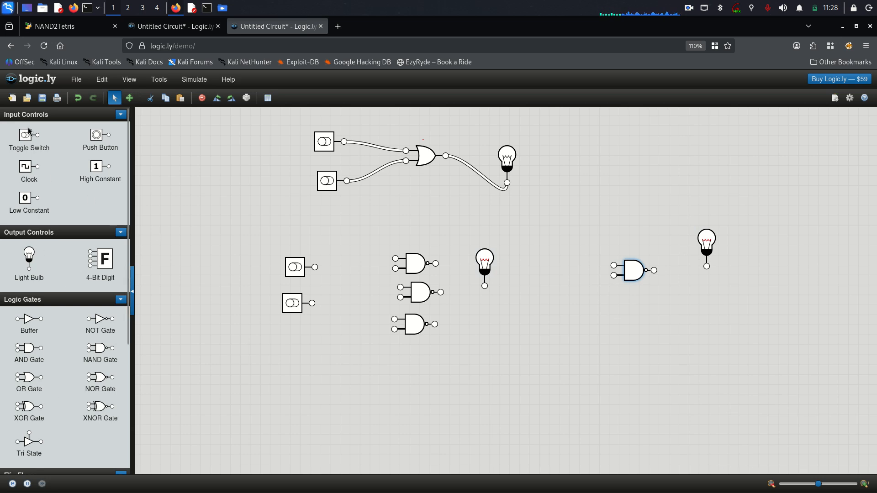
Add two toggle switches left of the right-hand NAND gate and wire them to its inputs.
left_click_drag(26, 138, 561, 260)
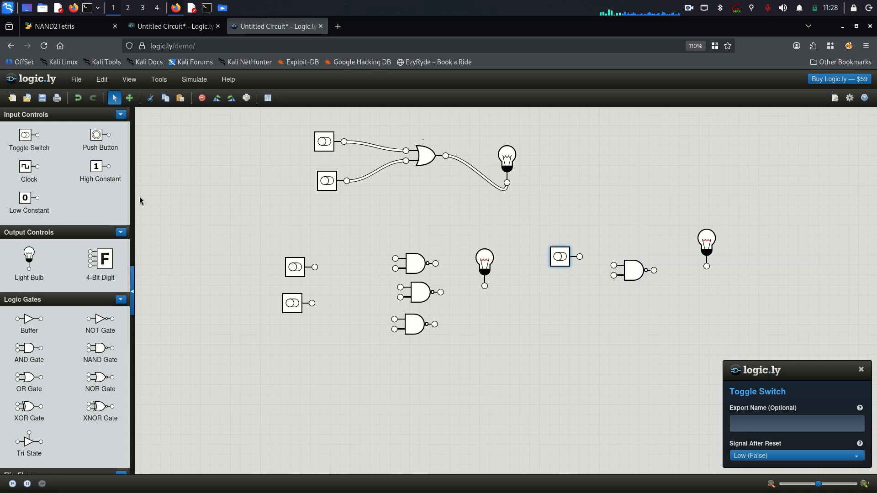
left_click_drag(35, 143, 564, 287)
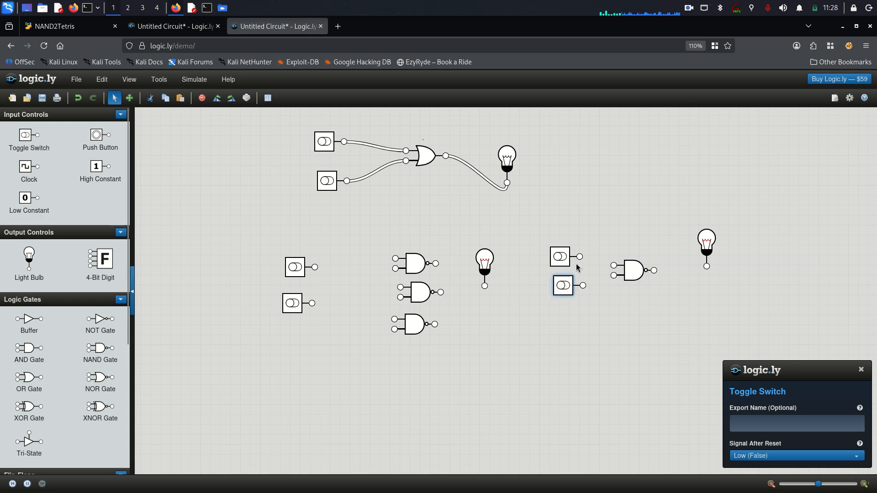
left_click_drag(579, 257, 707, 266)
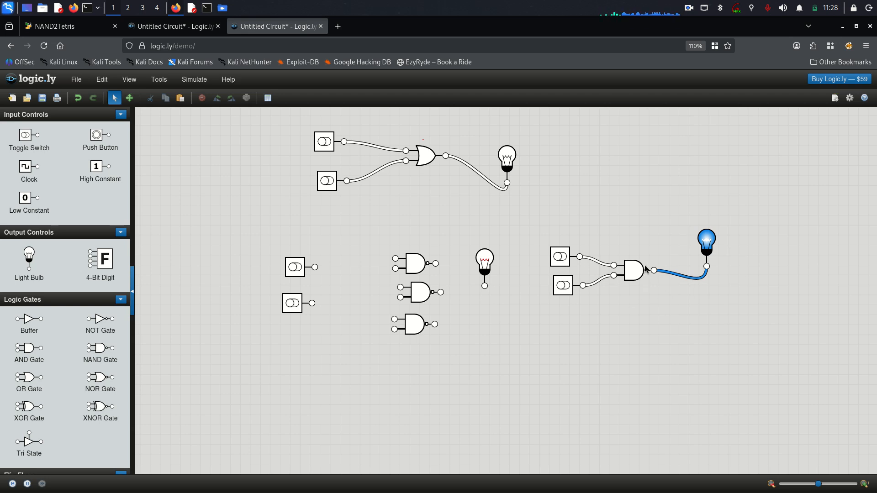
Try a note above the NAND gate and erase it, then toggle the top input on and off.
mouse_move(618, 224)
left_mouse_down()
mouse_move(641, 208)
mouse_move(658, 218)
mouse_move(654, 196)
mouse_move(689, 231)
left_mouse_up()
key("F9")
left_click(559, 258)
left_click(560, 258)
Pen a red arrow at the NAND gate, a bulb label, and the 'A≠B = 1' equation above.
mouse_move(676, 373)
left_mouse_down()
mouse_move(638, 298)
mouse_move(651, 293)
left_mouse_up()
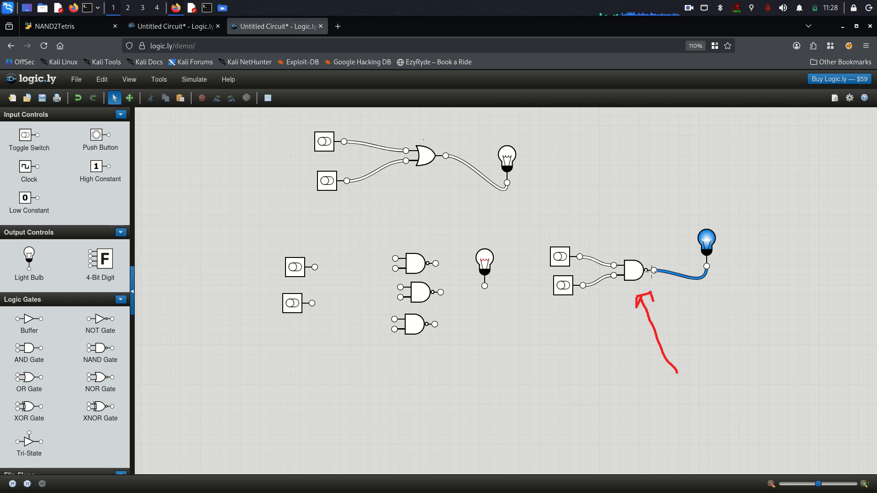
left_click_drag(726, 202, 720, 216)
left_click_drag(738, 179, 750, 192)
left_click_drag(758, 161, 762, 192)
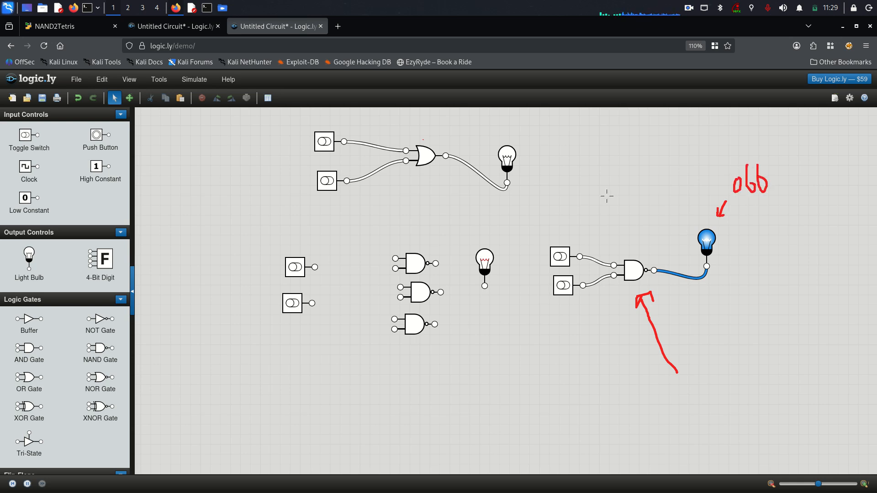
mouse_move(590, 182)
left_mouse_down()
mouse_move(587, 201)
mouse_move(591, 194)
left_mouse_up()
mouse_move(630, 169)
left_mouse_down()
mouse_move(633, 183)
mouse_move(624, 187)
left_mouse_up()
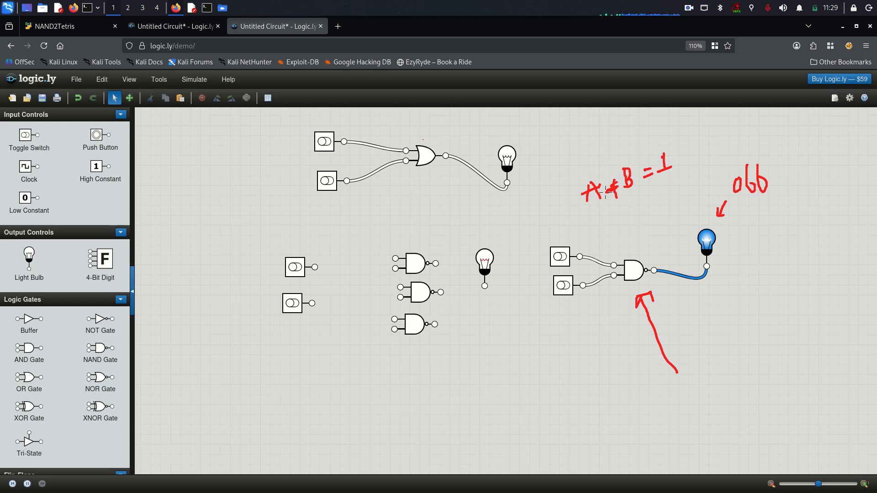
Turn both NAND inputs on, pen-label them 1 and the bulb 'out=0', then turn both off.
left_click(561, 259)
left_click(563, 285)
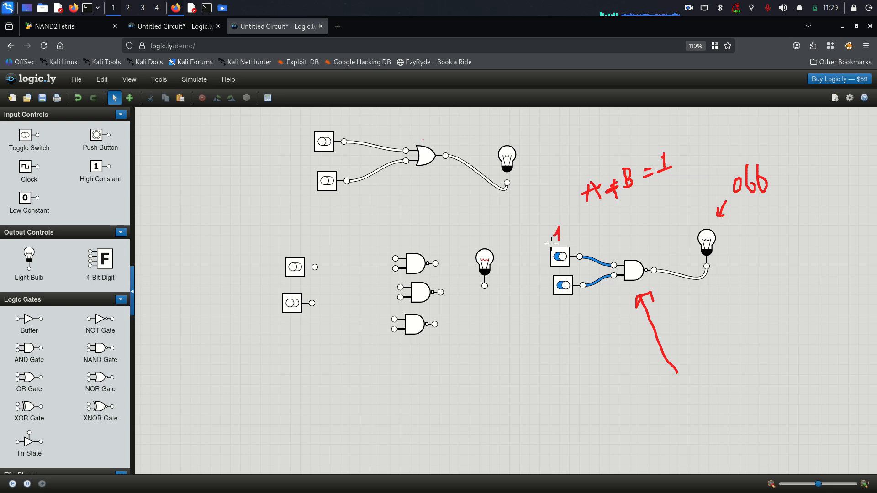
left_click_drag(550, 244, 566, 242)
mouse_move(732, 239)
left_mouse_down()
mouse_move(755, 248)
mouse_move(785, 236)
mouse_move(776, 232)
left_mouse_up()
left_click(769, 241)
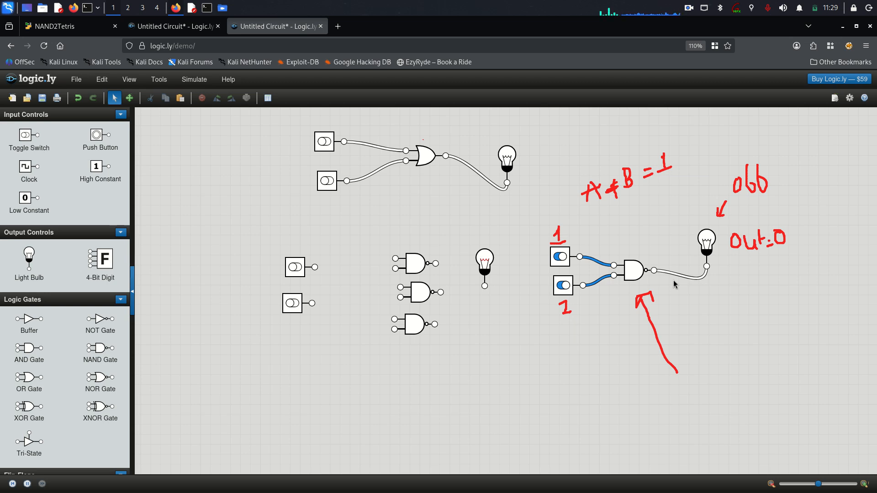
left_click(564, 287)
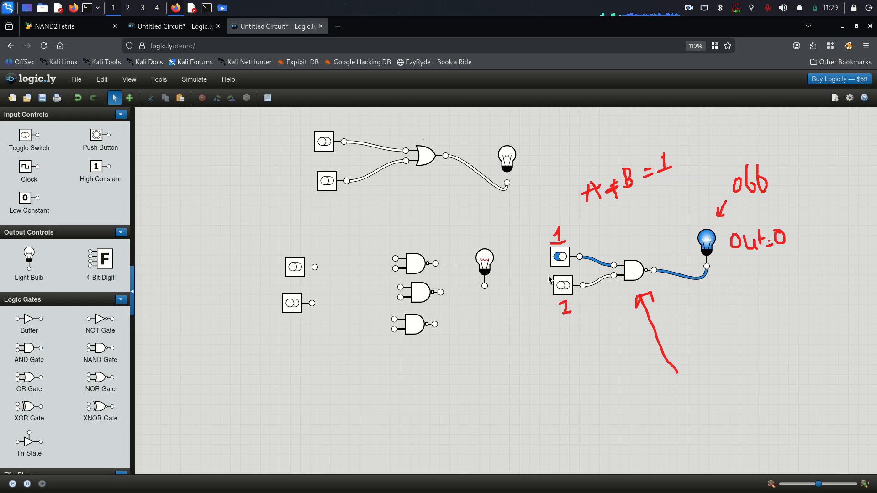
left_click(559, 260)
Arrange the three NAND gates and move both toggle switches left beside them.
left_click(417, 263)
mouse_move(416, 262)
left_mouse_down()
mouse_move(373, 263)
mouse_move(402, 257)
left_mouse_up()
mouse_move(414, 300)
left_mouse_down()
mouse_move(424, 295)
mouse_move(404, 297)
mouse_move(422, 296)
left_mouse_up()
left_click(399, 265)
left_click_drag(399, 265, 375, 280)
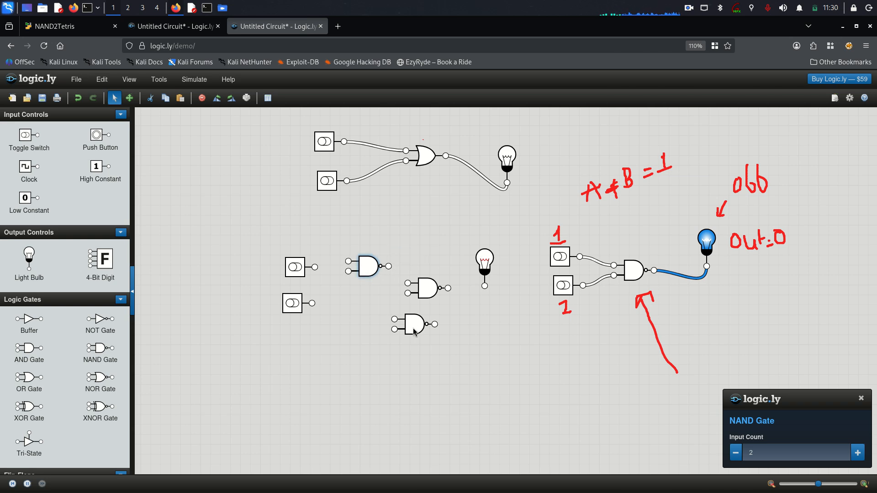
left_click_drag(414, 331, 367, 312)
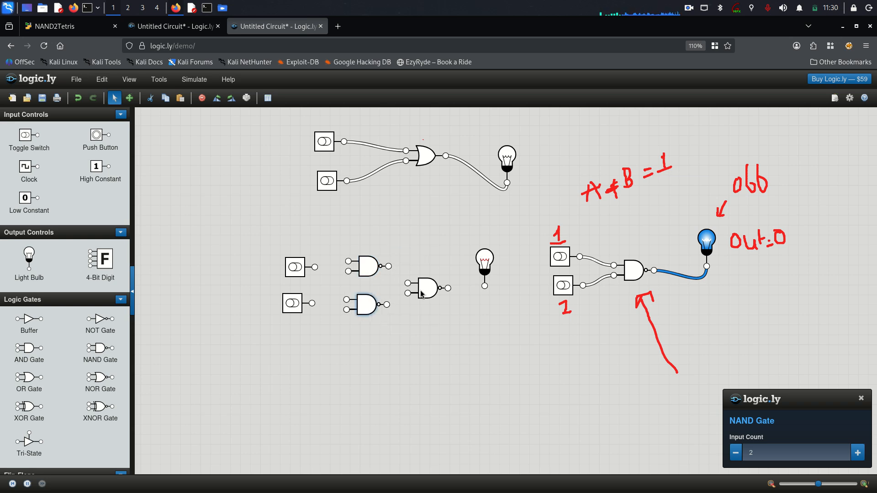
left_click_drag(421, 294, 426, 286)
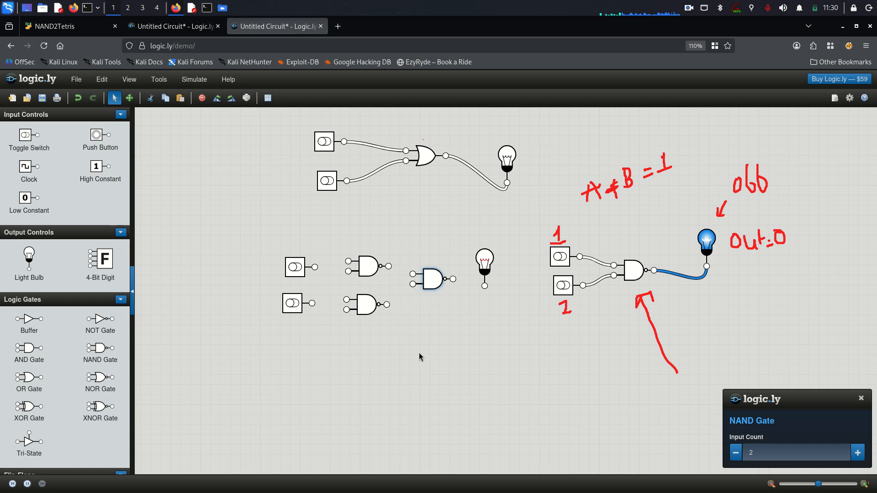
left_click_drag(297, 277, 280, 273)
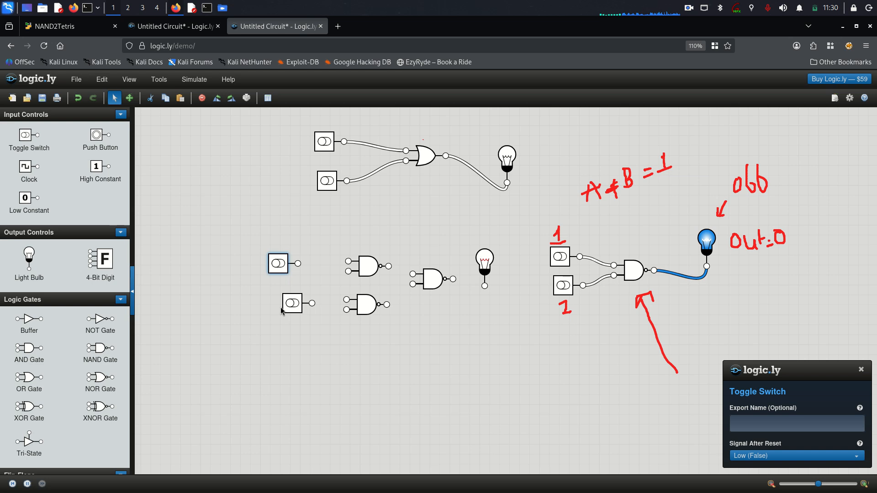
left_click_drag(298, 310, 288, 310)
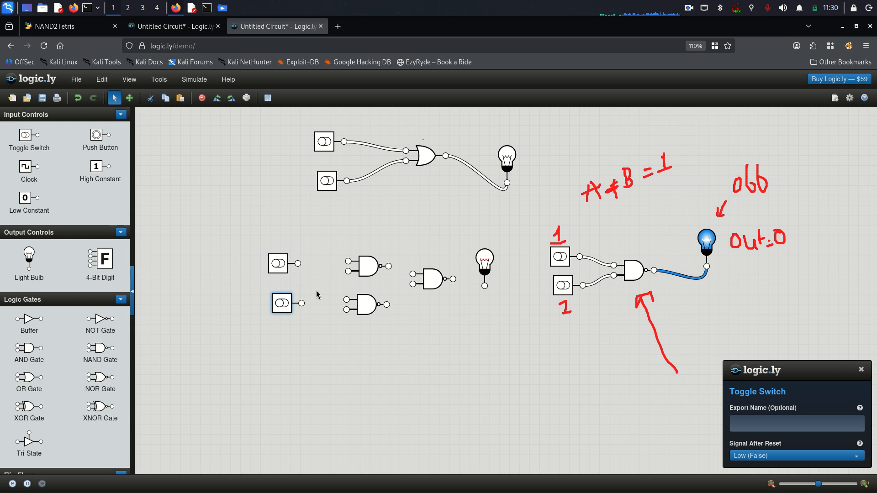
left_click(351, 303)
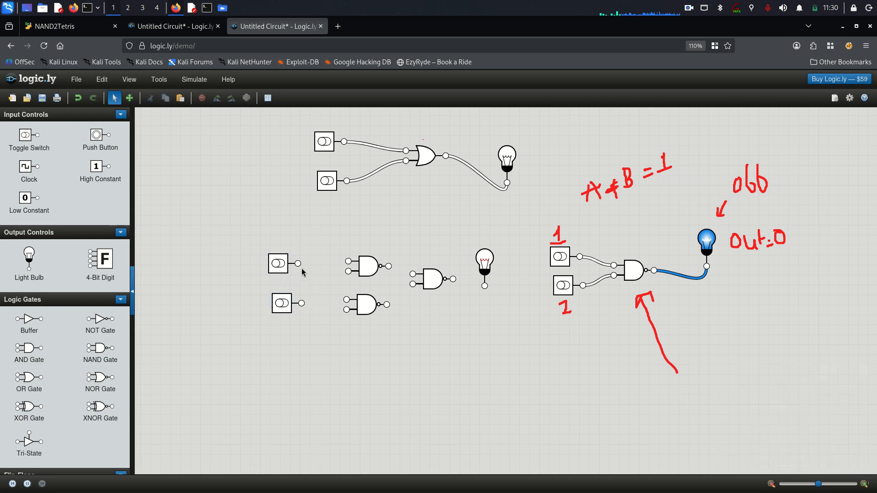
Wire switch A into both N1 inputs and label the lower switch B in red.
mouse_move(298, 263)
left_mouse_down()
mouse_move(311, 257)
mouse_move(306, 270)
left_mouse_up()
left_click_drag(240, 299, 244, 332)
mouse_move(297, 264)
left_mouse_down()
mouse_move(350, 259)
mouse_move(308, 264)
mouse_move(344, 260)
mouse_move(314, 274)
mouse_move(344, 274)
mouse_move(372, 240)
left_mouse_up()
key("F9")
key("F9")
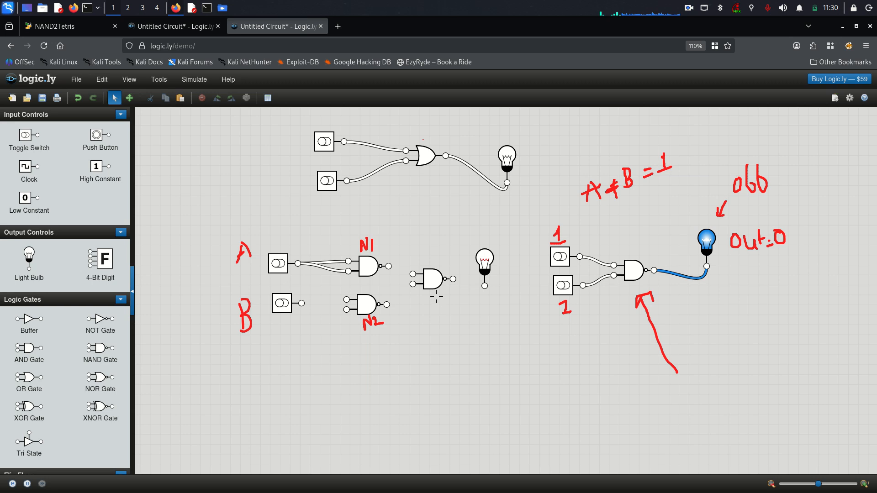
Label N3, wire switch B into N2's inputs, and feed N1 and N2 outputs into N3.
left_click_drag(430, 313, 442, 293)
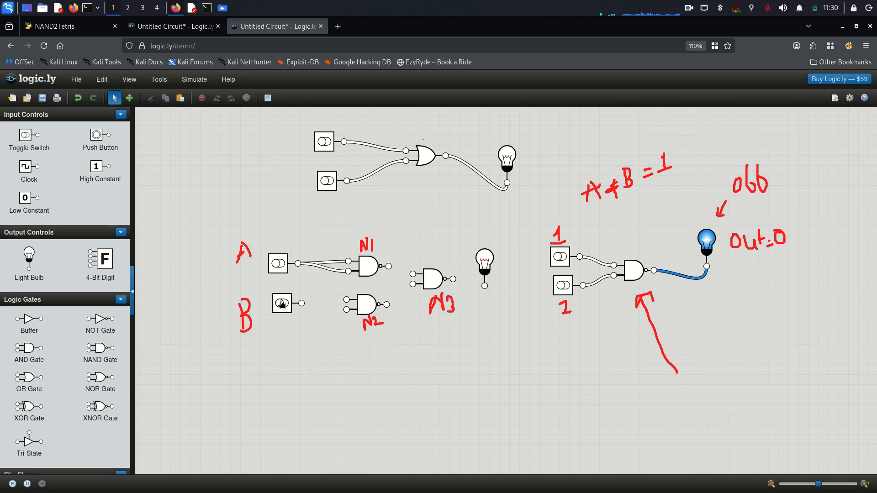
left_click_drag(302, 303, 348, 302)
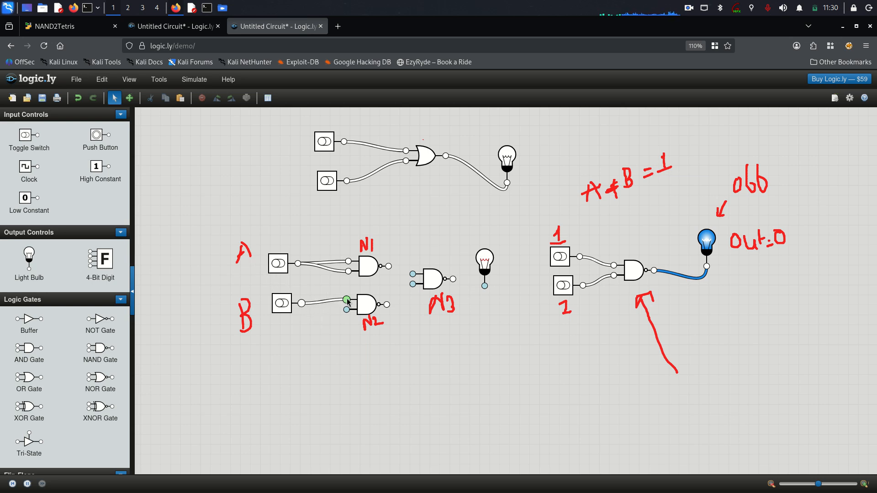
mouse_move(347, 301)
left_mouse_down()
mouse_move(309, 319)
mouse_move(323, 333)
mouse_move(340, 330)
mouse_move(347, 314)
left_mouse_up()
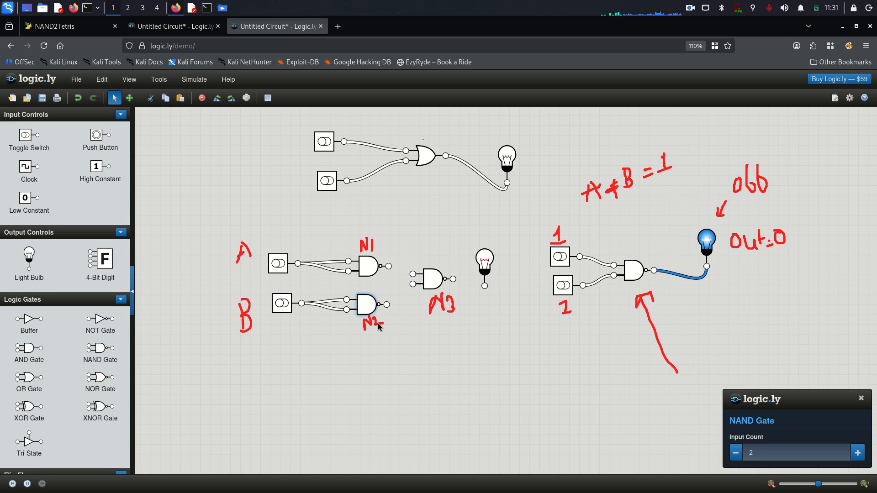
left_click_drag(389, 267, 439, 280)
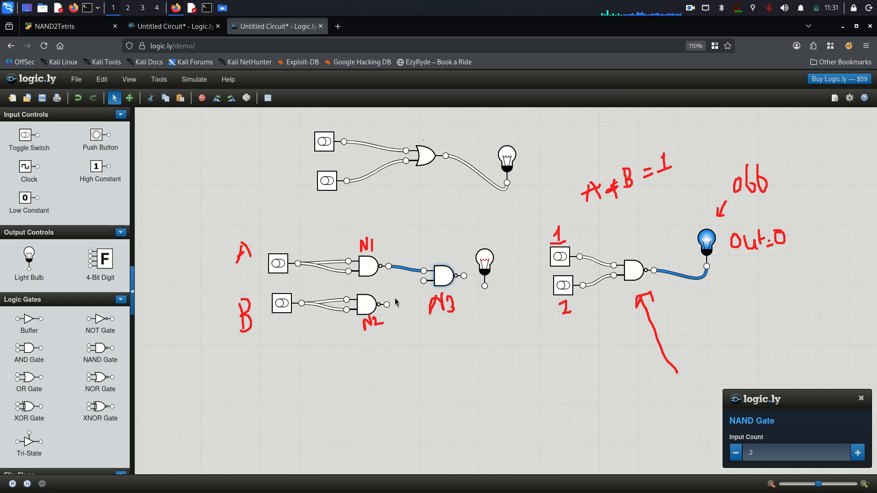
left_click_drag(387, 305, 424, 280)
Move the light bulb further right and erase the old notes around the right circuit.
left_click_drag(487, 261, 519, 256)
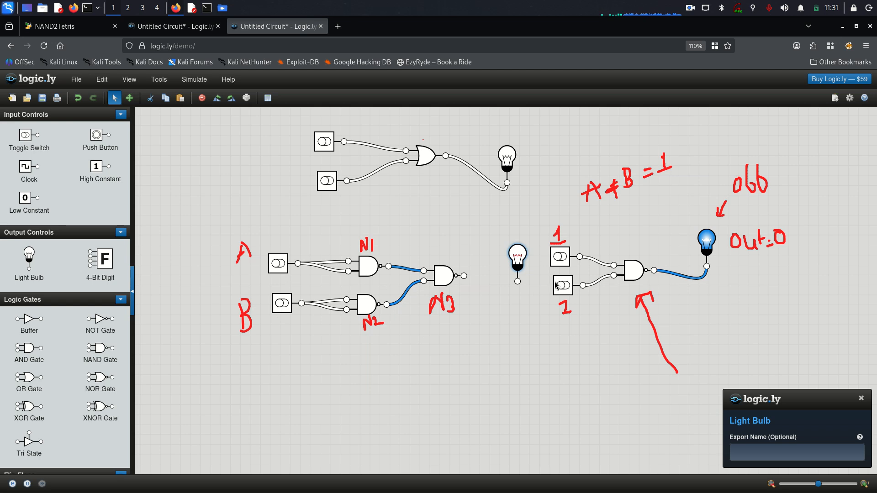
mouse_move(566, 315)
left_mouse_down()
mouse_move(546, 321)
mouse_move(648, 355)
mouse_move(611, 319)
mouse_move(756, 168)
mouse_move(607, 169)
left_mouse_up()
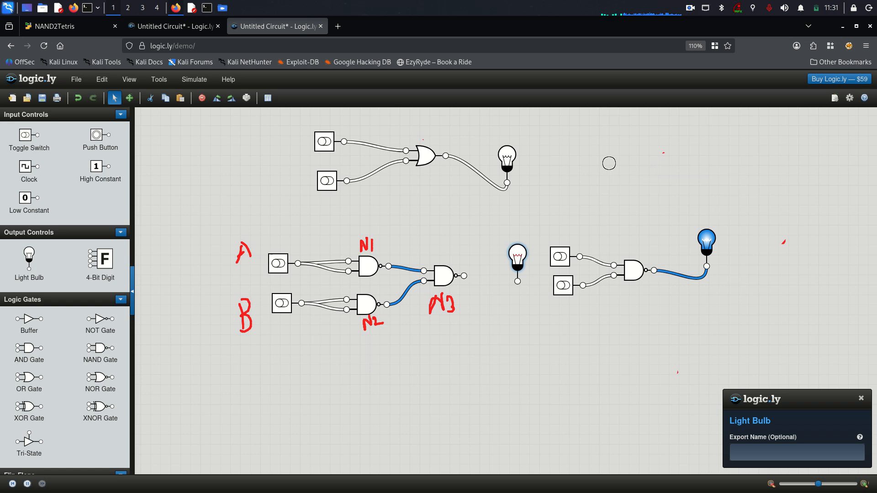
left_click(641, 301)
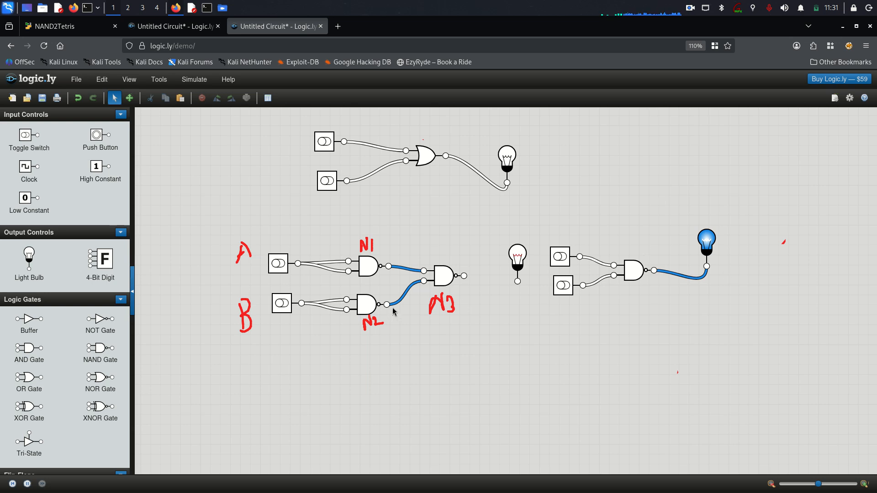
Wire N3's output to the middle light bulb; a red loop drawn around N3 is undone.
left_click_drag(464, 276, 516, 284)
mouse_move(413, 336)
left_mouse_down()
mouse_move(378, 269)
mouse_move(430, 227)
mouse_move(503, 224)
mouse_move(535, 241)
mouse_move(539, 292)
mouse_move(490, 336)
mouse_move(427, 337)
left_mouse_up()
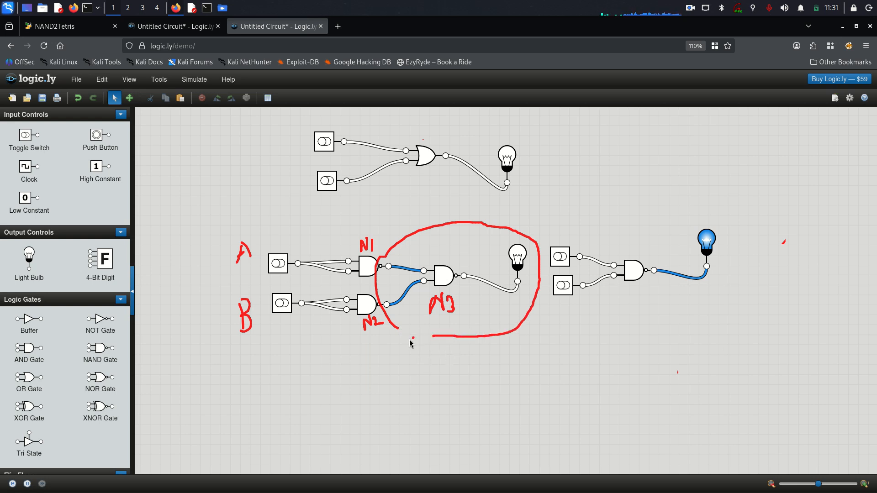
left_click_drag(398, 329, 433, 337)
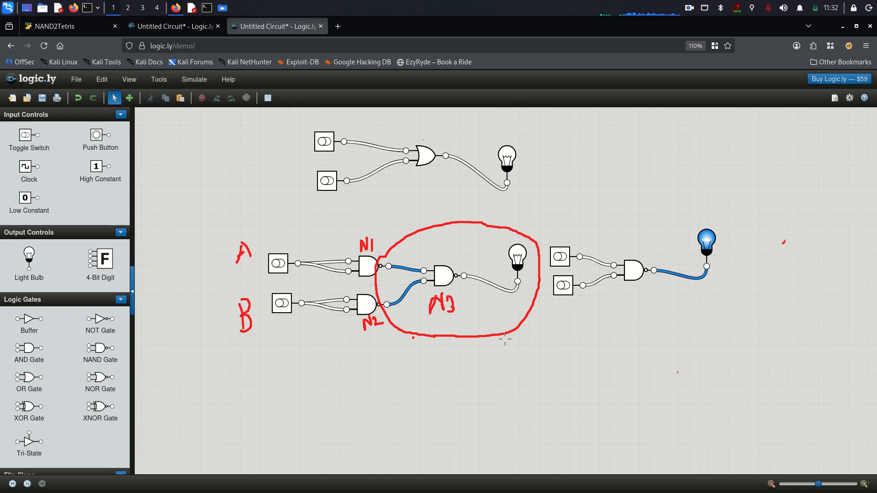
key("F8")
key("F8")
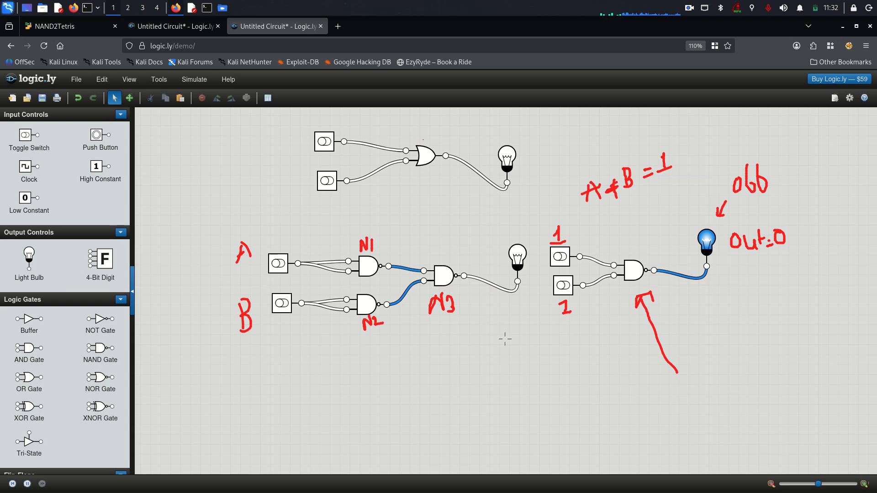
Restore the N3 label and turn on both inputs of the right-hand NAND test.
key("F8")
key("shift+F8")
key("shift+F8")
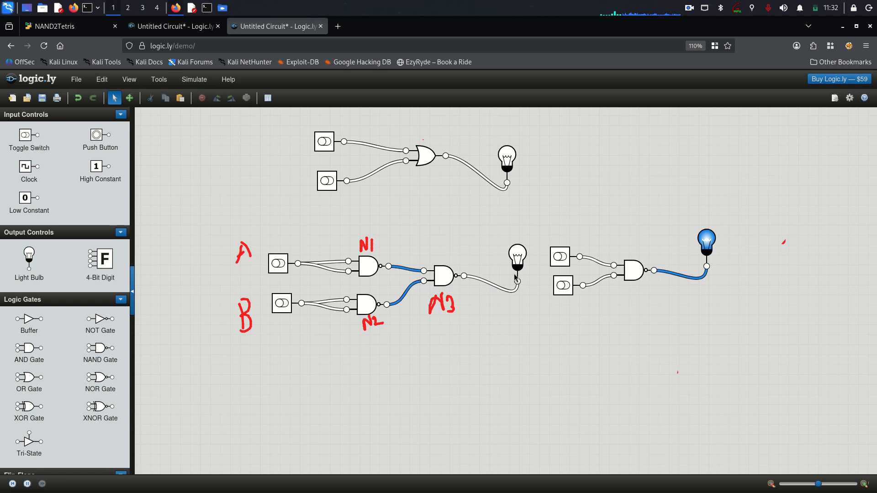
left_click(560, 257)
left_click(563, 279)
left_click(563, 286)
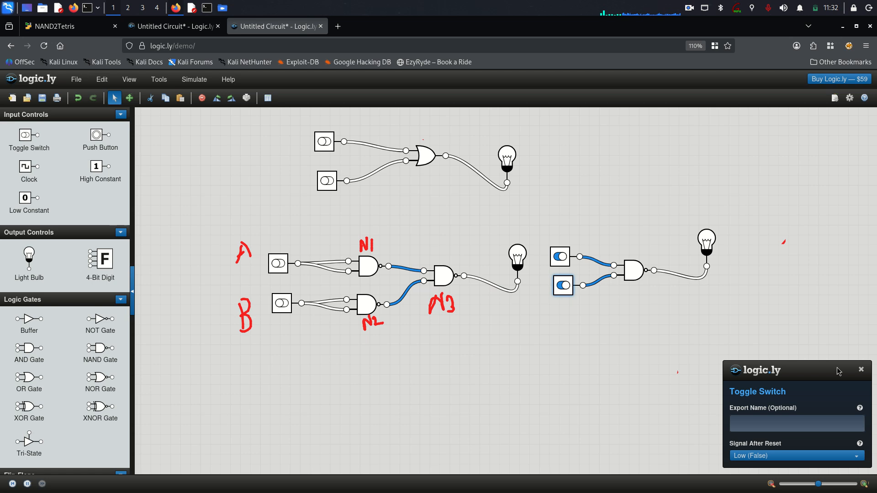
left_click(861, 370)
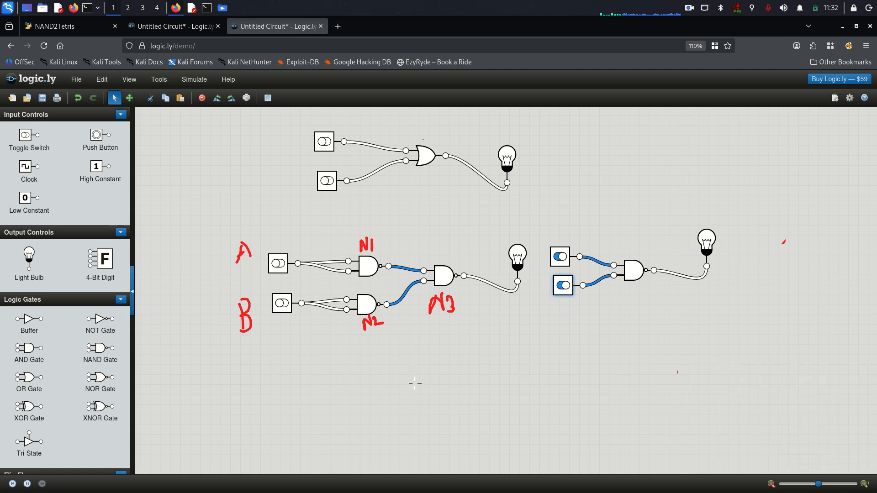
Handwrite 'A B 1 1 = 0' below the circuits, turn the top input off, and circle A, B, N1, N2.
mouse_move(409, 381)
left_mouse_down()
mouse_move(418, 368)
mouse_move(452, 386)
left_mouse_up()
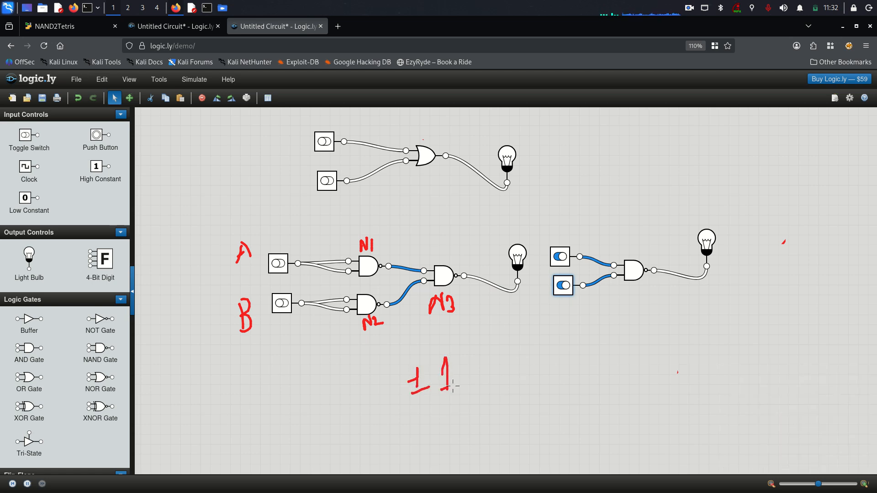
left_click_drag(410, 348, 412, 358)
left_click_drag(520, 360, 537, 397)
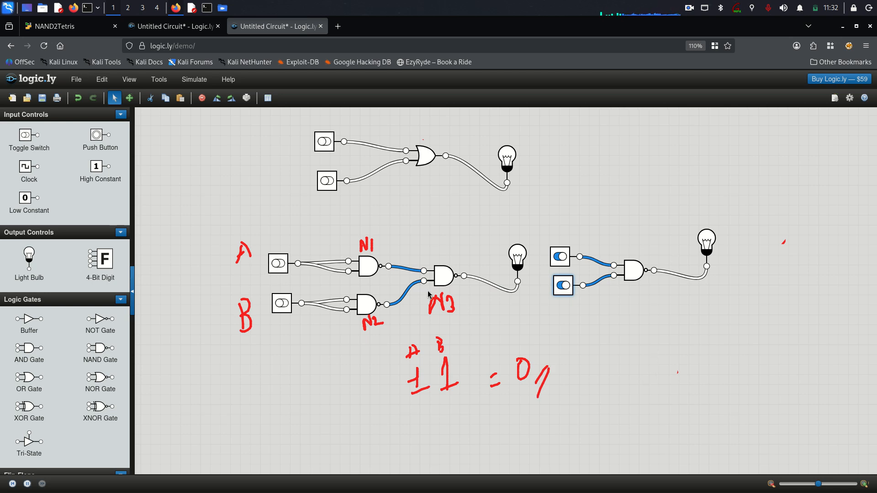
left_click(561, 257)
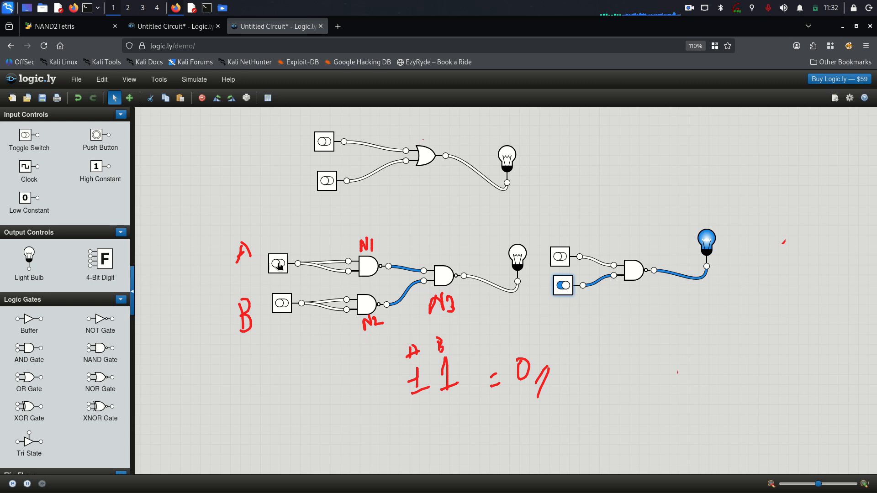
mouse_move(385, 324)
left_mouse_down()
mouse_move(391, 274)
mouse_move(302, 229)
mouse_move(246, 265)
mouse_move(277, 340)
mouse_move(381, 324)
left_mouse_up()
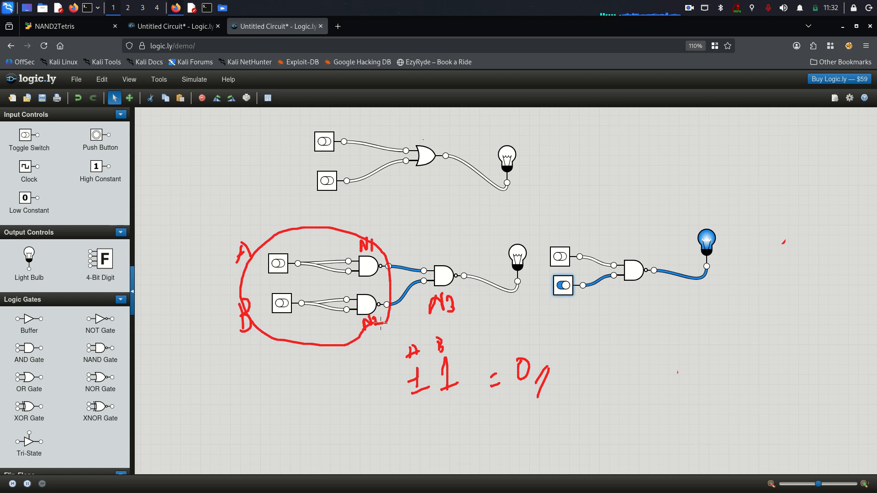
Undo the input loop, turn switch A on, and sketch then erase marks on the N1-to-N3 wire.
key("F8")
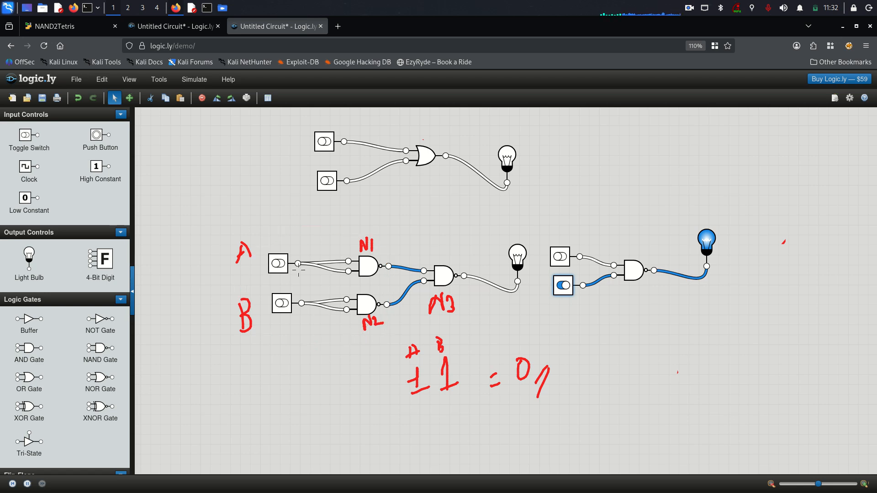
left_click(277, 265)
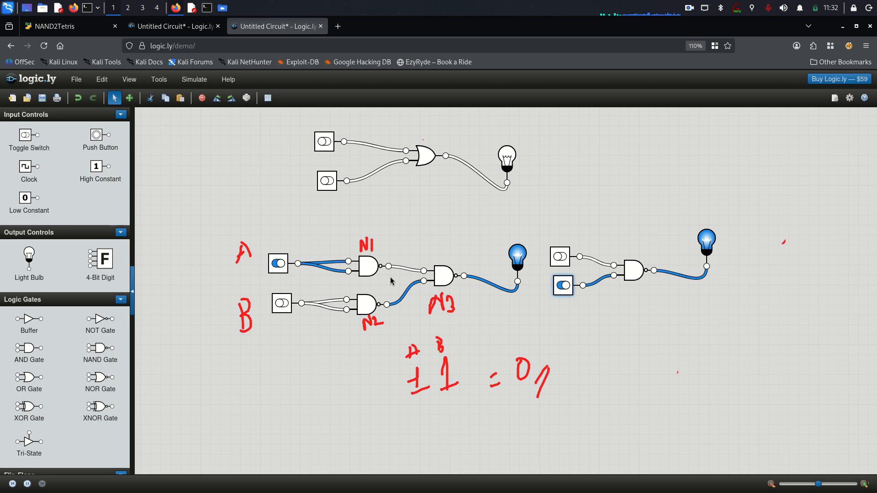
mouse_move(267, 277)
left_mouse_down()
mouse_move(363, 284)
mouse_move(383, 274)
mouse_move(391, 248)
mouse_move(311, 225)
mouse_move(263, 254)
left_mouse_up()
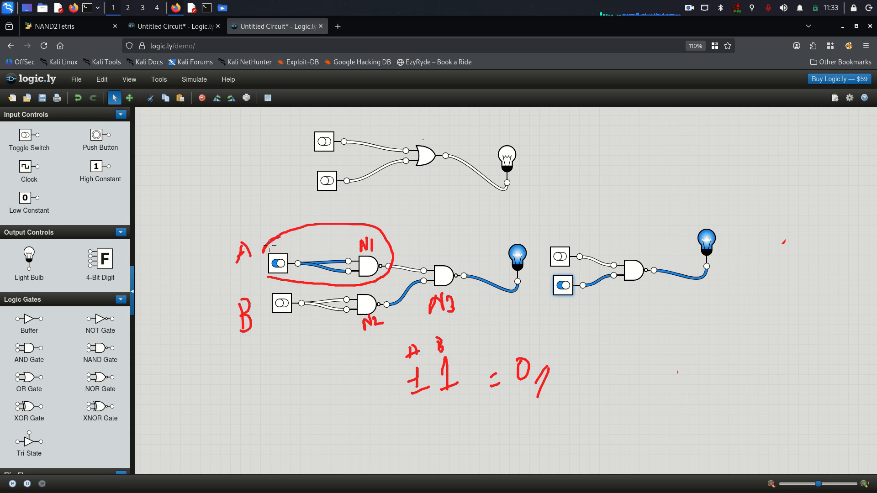
key("F8")
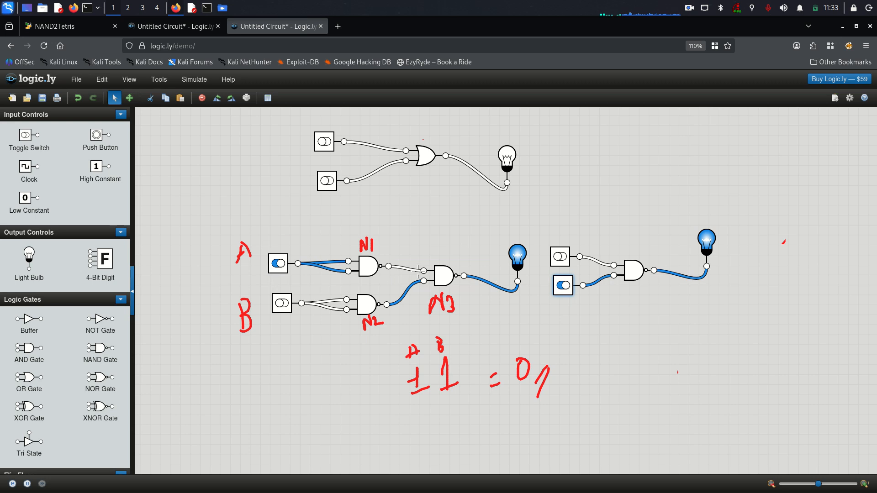
left_click_drag(414, 254, 405, 271)
left_click_drag(413, 255, 405, 275)
Turn switch B on, note 1 and 0 values on N1 and N2 output wires, then erase them.
left_click(280, 304)
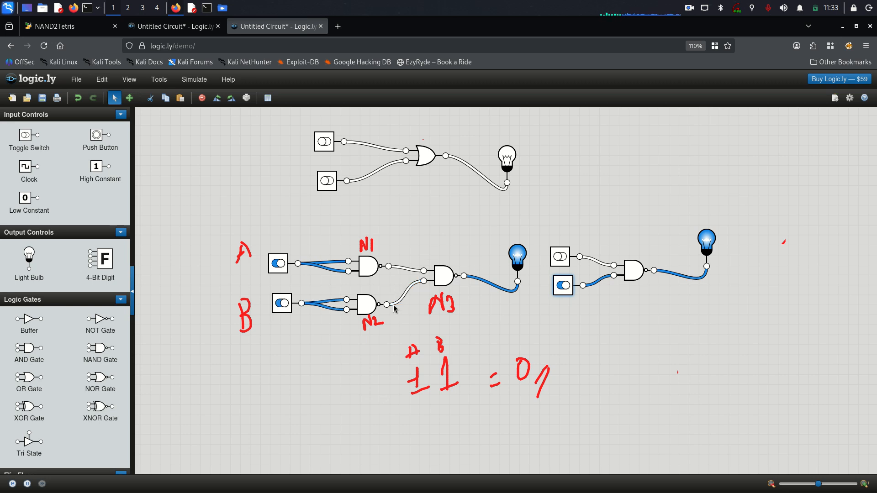
left_click_drag(403, 259, 405, 270)
mouse_move(404, 295)
left_mouse_down()
mouse_move(409, 308)
mouse_move(402, 265)
left_mouse_up()
mouse_move(408, 255)
left_mouse_down()
mouse_move(394, 281)
mouse_move(407, 274)
mouse_move(409, 255)
mouse_move(401, 292)
mouse_move(409, 234)
left_mouse_up()
mouse_move(408, 312)
left_mouse_down()
mouse_move(410, 238)
mouse_move(428, 232)
left_mouse_up()
Cycle switches A and B through on/off combinations and turn off the right NAND's lower input.
left_click(278, 264)
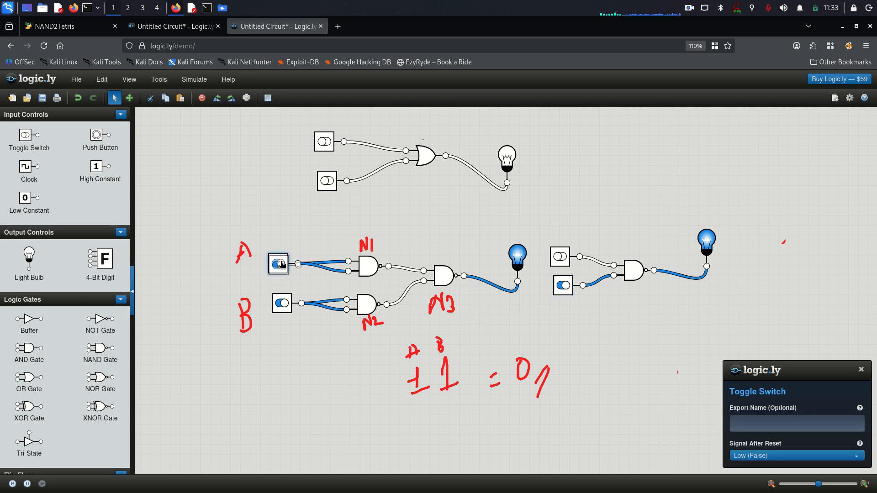
left_click(282, 305)
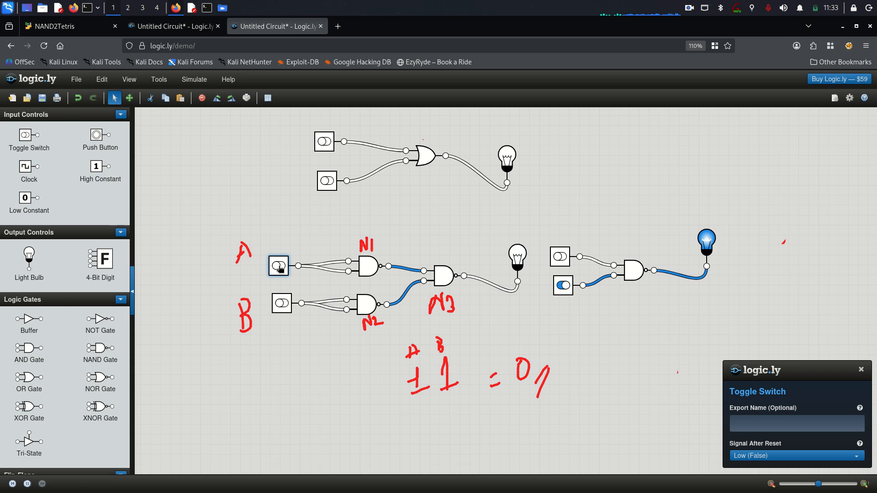
left_click_drag(279, 268, 280, 268)
left_click(283, 304)
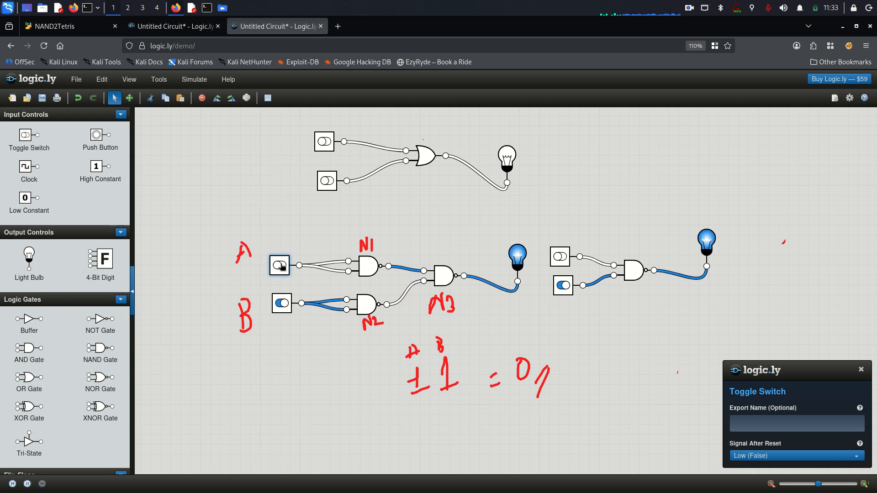
left_click(280, 269)
left_click(280, 305)
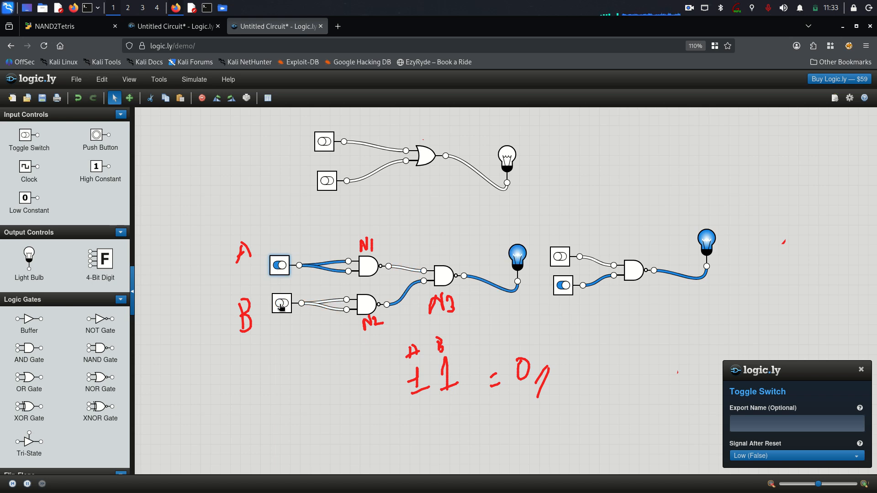
left_click(281, 305)
left_click(282, 272)
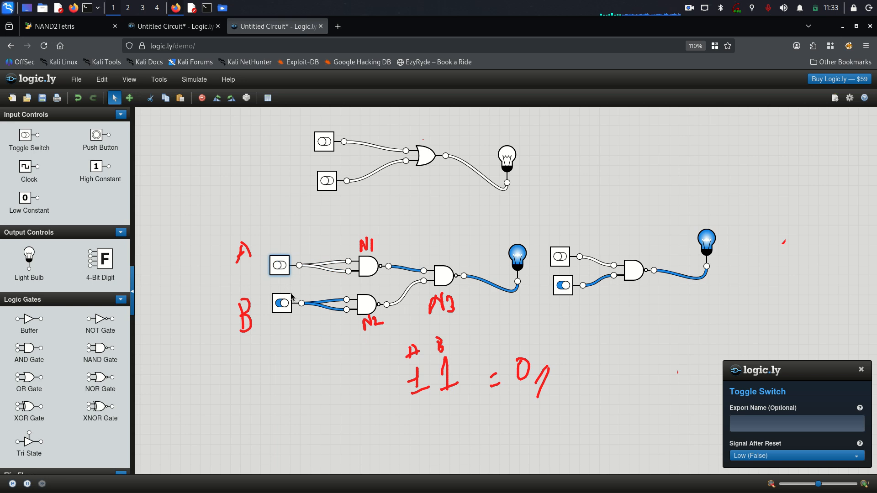
left_click(280, 269)
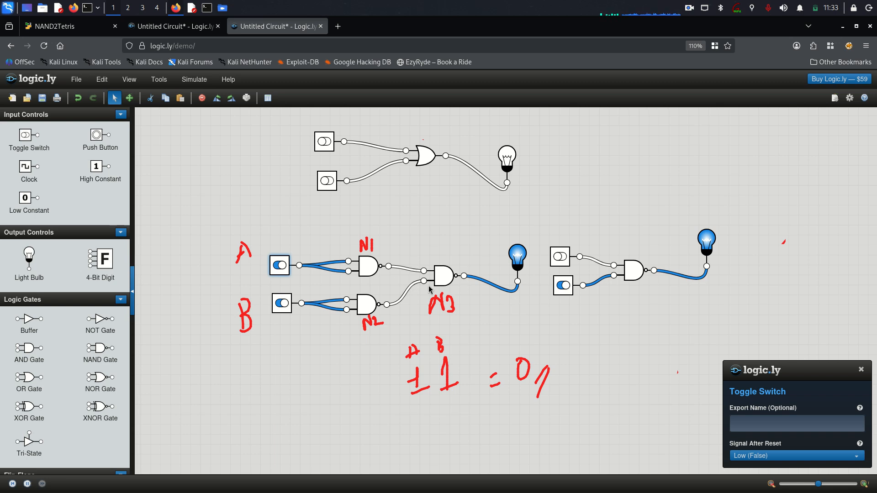
left_click(563, 286)
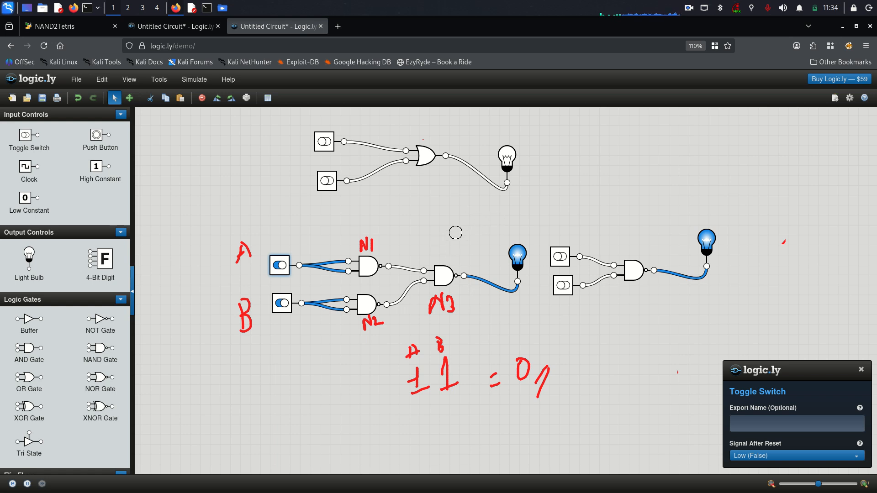
Pen an arrow and 'off' by the output bulb, note N3, and switch A and B off.
left_click_drag(523, 210, 520, 238)
mouse_move(531, 190)
left_mouse_down()
mouse_move(524, 197)
mouse_move(534, 199)
mouse_move(541, 219)
mouse_move(539, 208)
mouse_move(551, 210)
left_mouse_up()
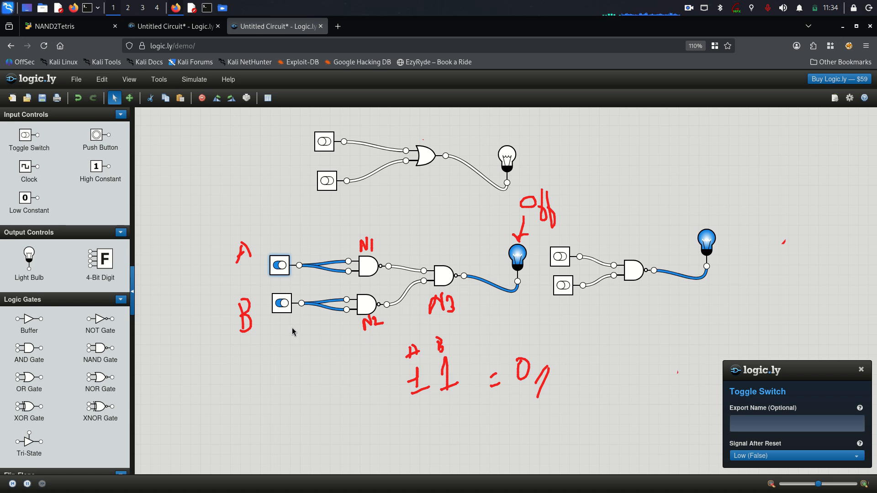
left_click(280, 266)
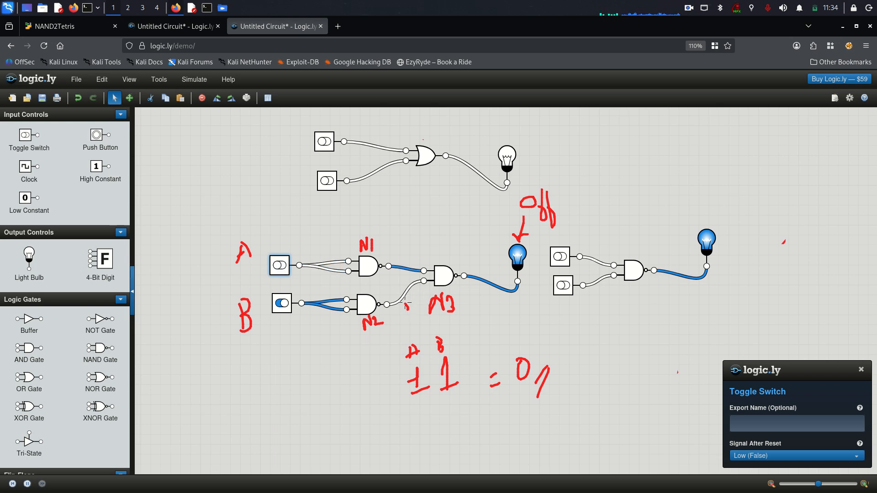
mouse_move(408, 297)
left_mouse_down()
mouse_move(400, 294)
mouse_move(411, 288)
mouse_move(408, 301)
mouse_move(529, 266)
left_mouse_up()
left_click(282, 303)
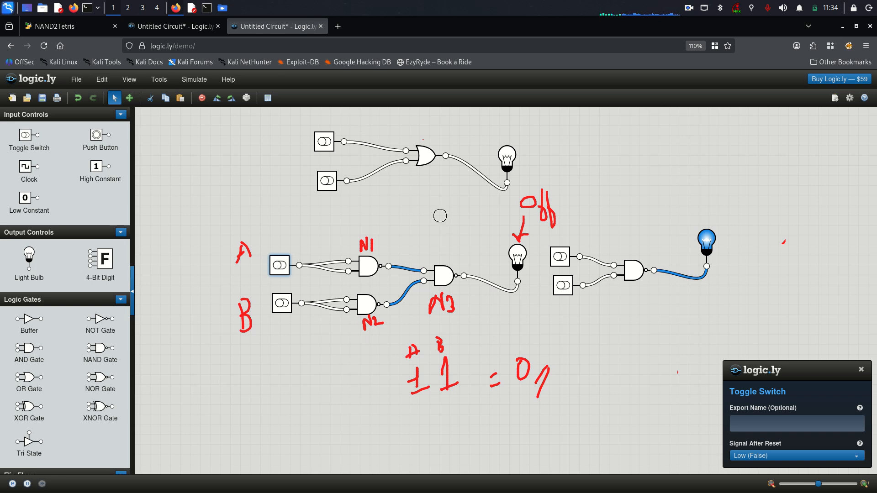
Test the reference OR gate by toggling its two switches through each combination.
left_click_drag(461, 212, 372, 92)
mouse_move(476, 187)
left_mouse_down()
mouse_move(448, 204)
mouse_move(568, 124)
mouse_move(516, 107)
mouse_move(312, 129)
mouse_move(396, 206)
mouse_move(519, 107)
mouse_move(497, 107)
left_mouse_up()
left_click(330, 144)
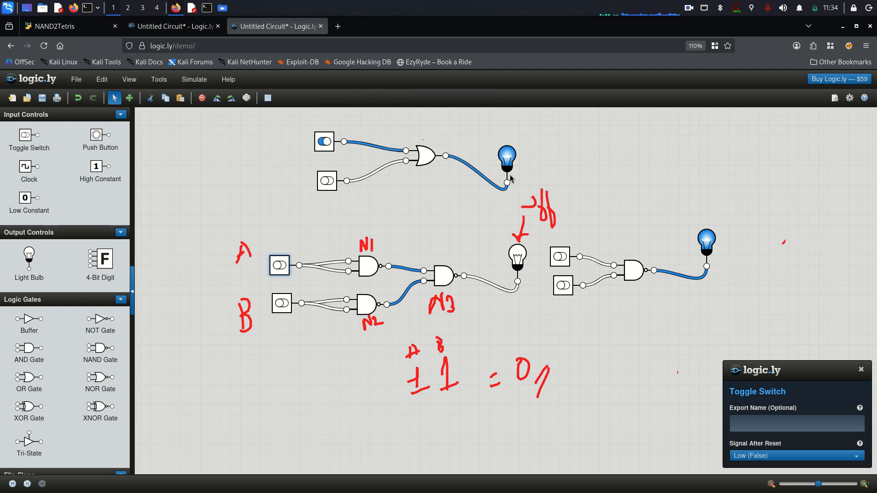
left_click(325, 143)
left_click(329, 181)
left_click(325, 144)
left_click(325, 181)
left_click(326, 142)
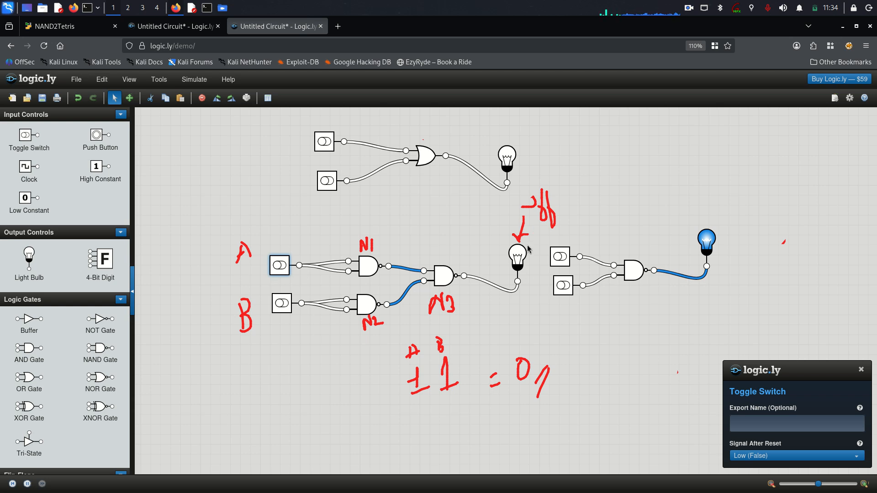
Erase the 'off' label and arrow, toggle B on and off, turn A on, underline the OR circuit.
key("F9")
mouse_move(550, 182)
left_mouse_down()
mouse_move(542, 204)
mouse_move(554, 215)
left_mouse_up()
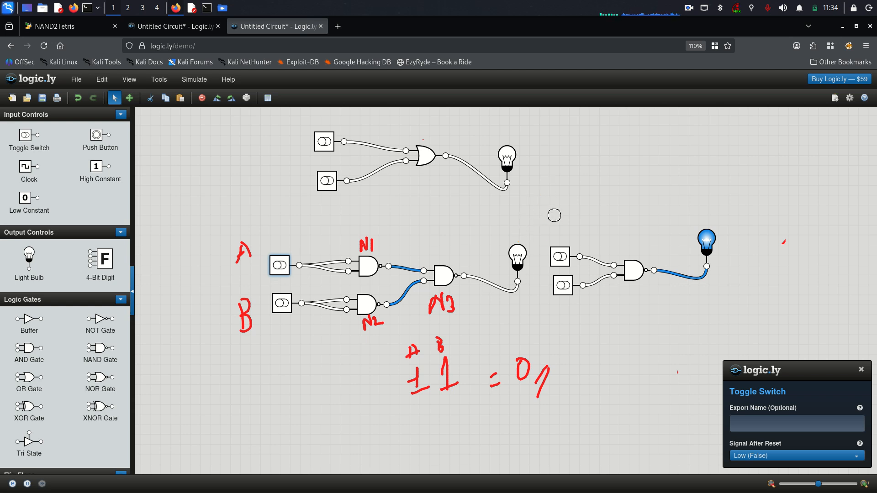
key("F9")
left_click(285, 303)
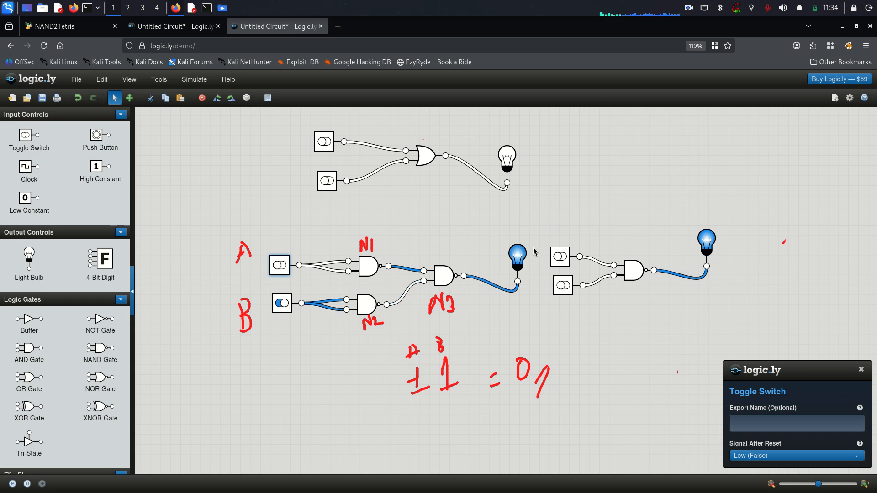
left_click(282, 303)
left_click(280, 265)
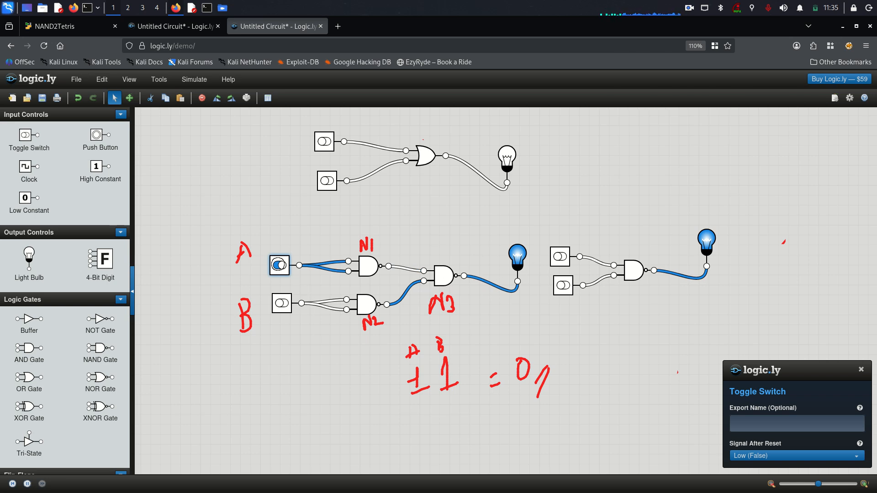
left_click_drag(281, 265, 281, 266)
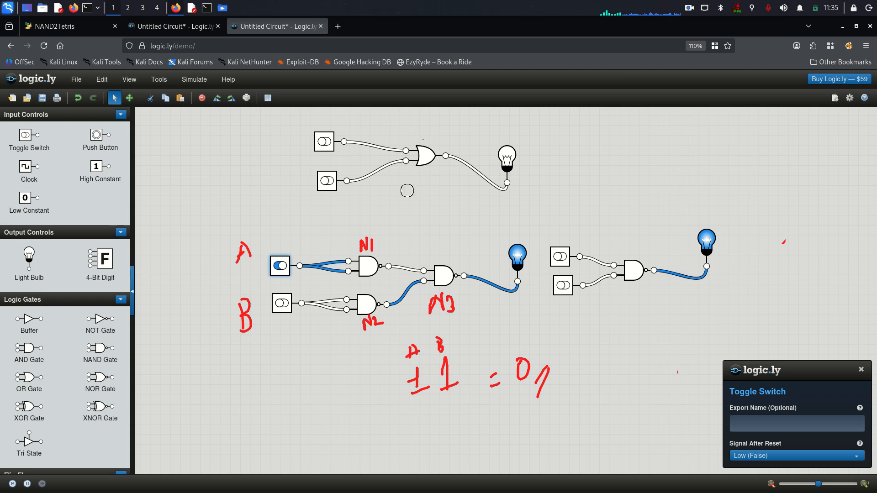
mouse_move(406, 189)
left_mouse_down()
mouse_move(434, 174)
mouse_move(481, 198)
mouse_move(450, 200)
mouse_move(417, 182)
mouse_move(468, 207)
mouse_move(408, 377)
mouse_move(358, 450)
mouse_move(493, 251)
mouse_move(206, 259)
mouse_move(326, 320)
mouse_move(302, 325)
left_mouse_up()
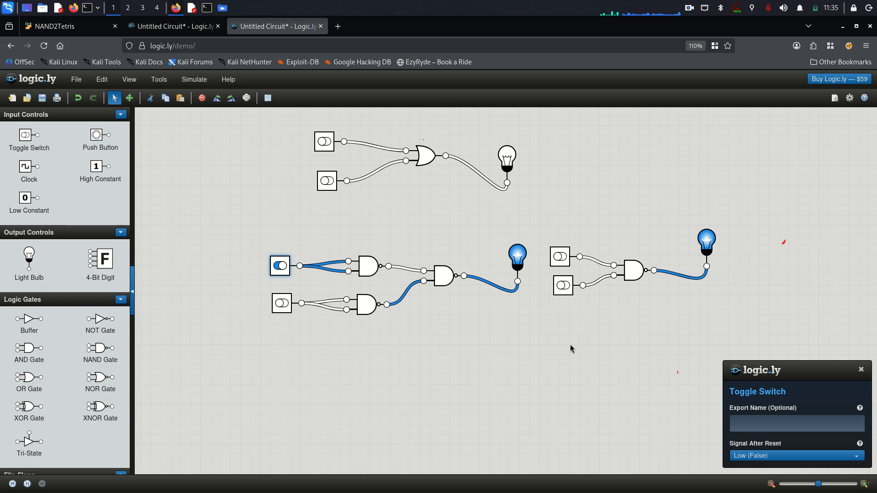
Close the Toggle Switch properties panel and delete the right-hand AND circuit.
left_click_drag(743, 369, 673, 366)
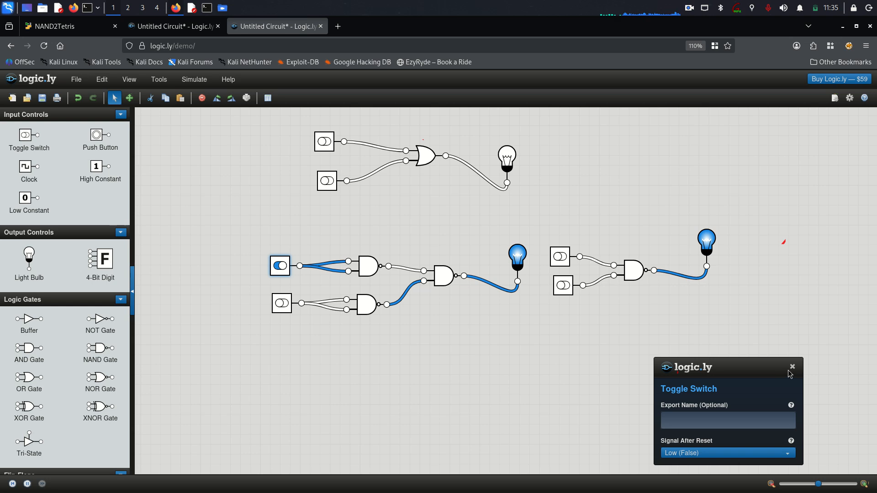
left_click(792, 367)
left_click_drag(770, 336, 552, 231)
right_click(613, 262)
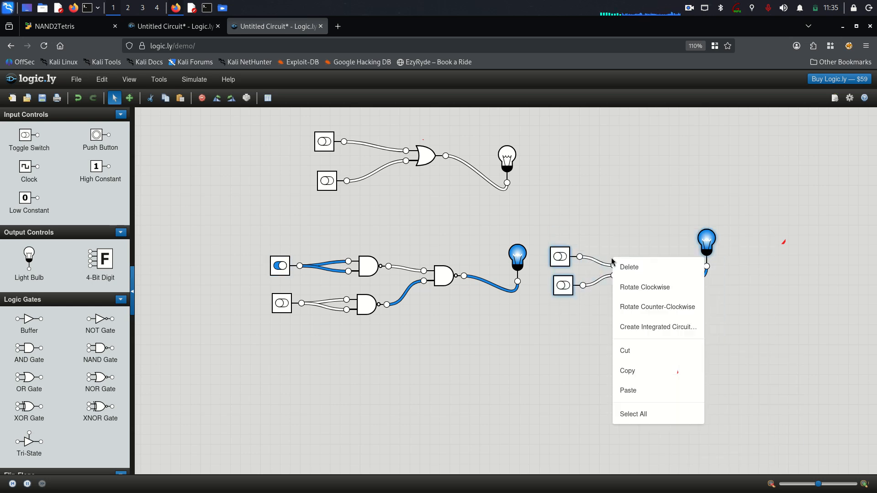
left_click(627, 268)
Nudge the two NAND gates into place, then select Or.hdl's line 14 placeholder comment.
left_click_drag(444, 338, 428, 359)
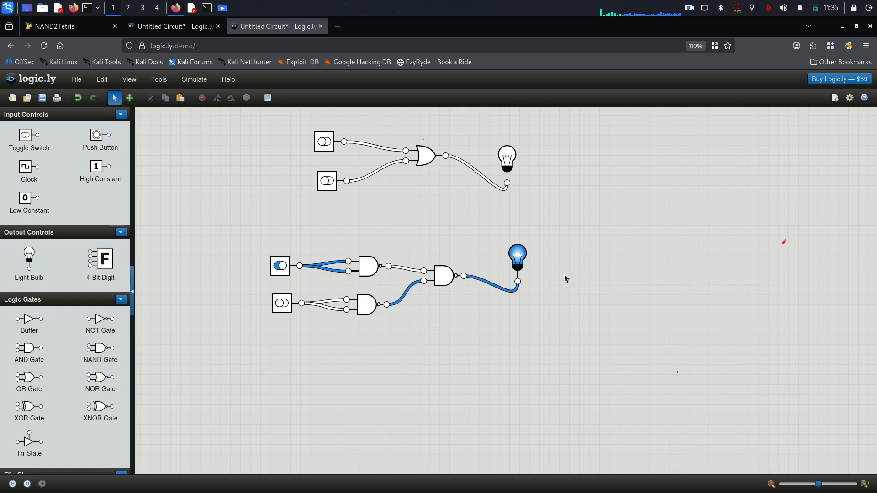
mouse_move(370, 267)
left_mouse_down()
mouse_move(368, 249)
mouse_move(373, 255)
left_mouse_up()
left_click_drag(361, 314, 367, 302)
left_click_drag(458, 315, 360, 236)
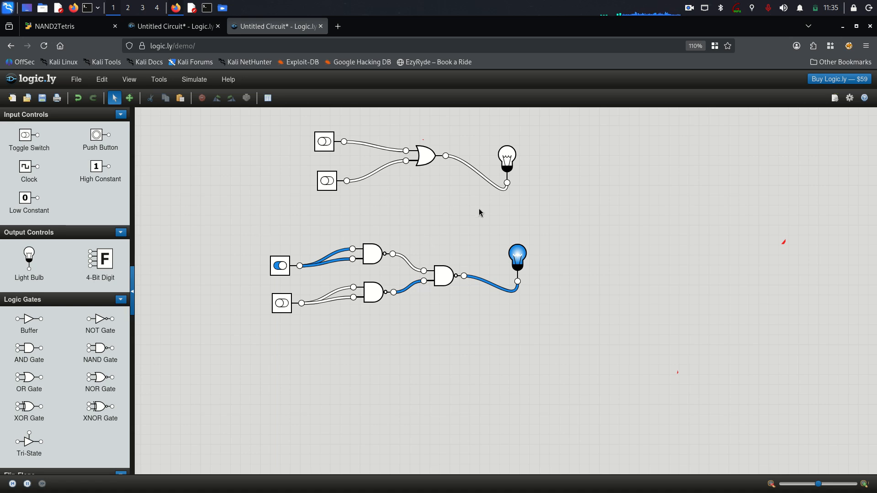
left_click(67, 28)
left_click_drag(247, 273, 39, 273)
Compare Or.hdl's line 14 placeholder comment with the NAND gates in the Logic.ly circuit.
left_click(134, 307)
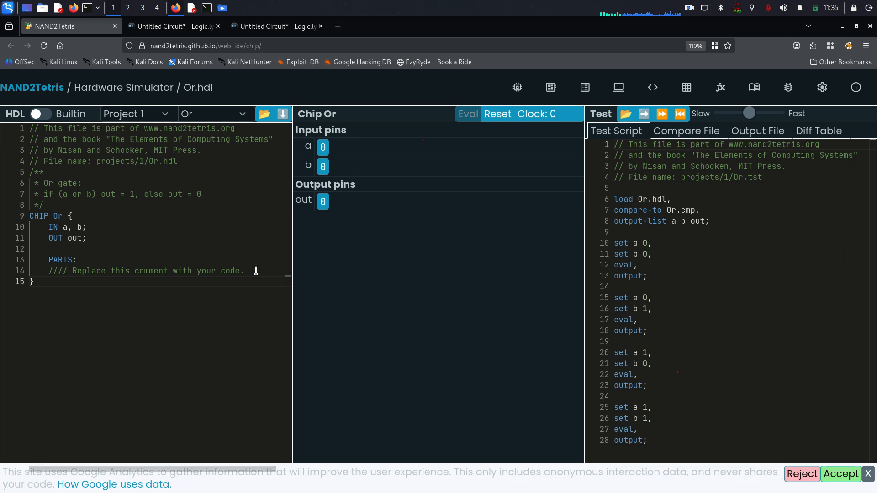
left_click_drag(254, 271, 43, 271)
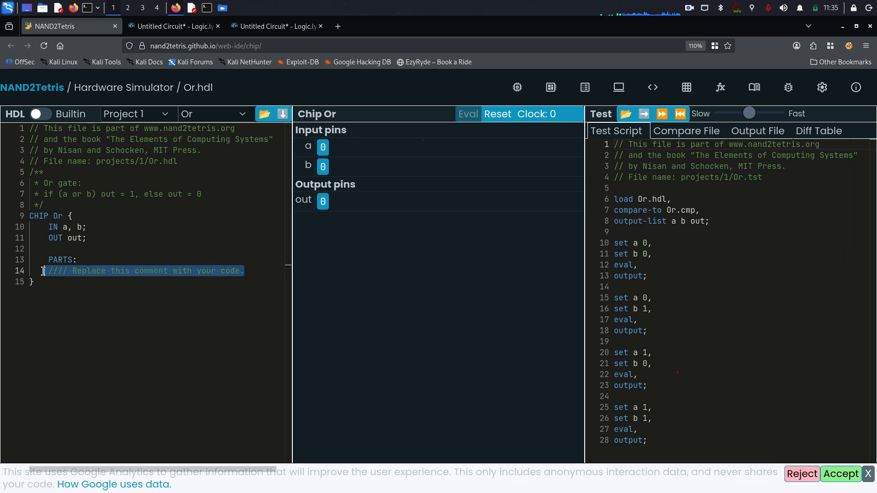
left_click(128, 289)
left_click(266, 28)
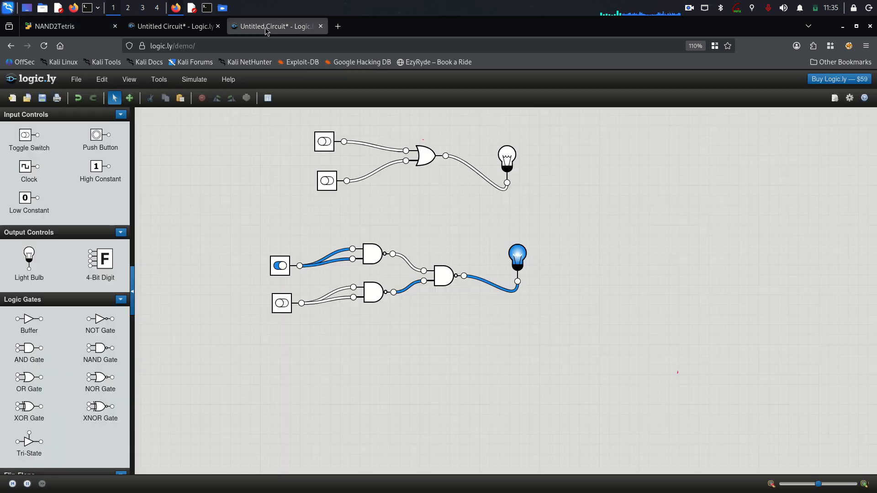
left_click_drag(557, 298, 270, 138)
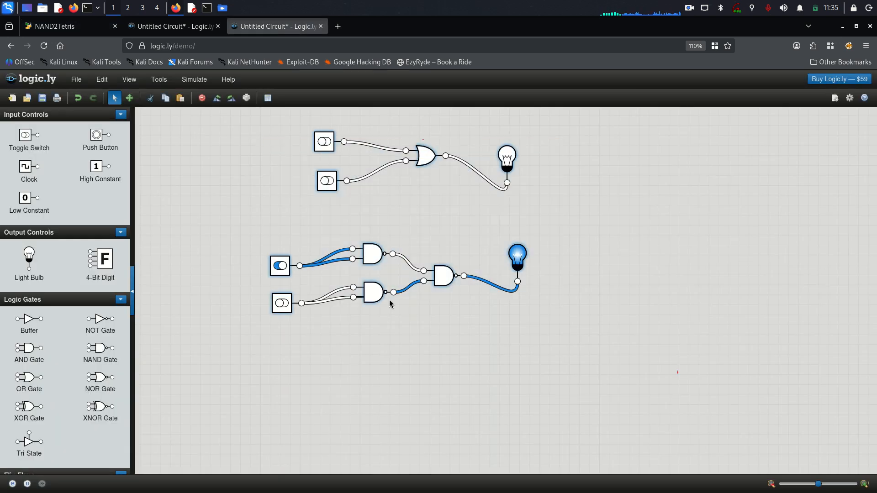
left_click(379, 296)
left_click(425, 332)
Recheck the line 14 placeholder in Or.hdl, then bring up the OR truth-table notes in Mousepad.
left_click(55, 26)
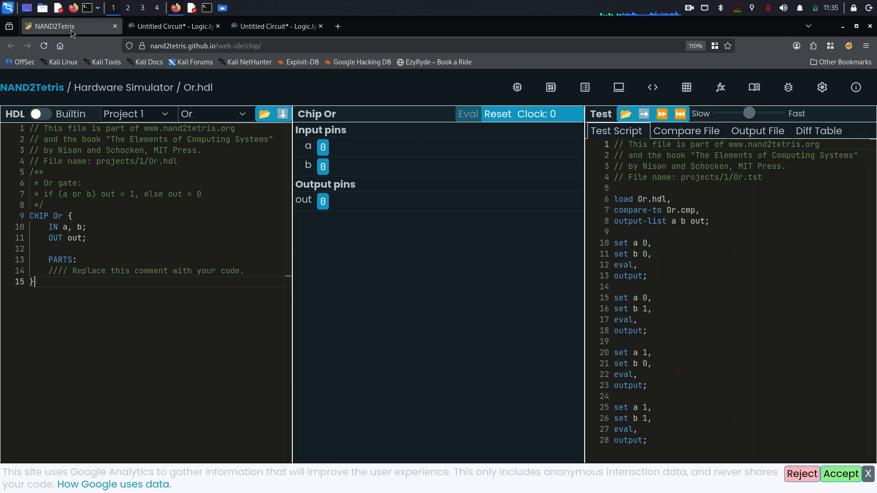
left_click_drag(247, 272, 49, 271)
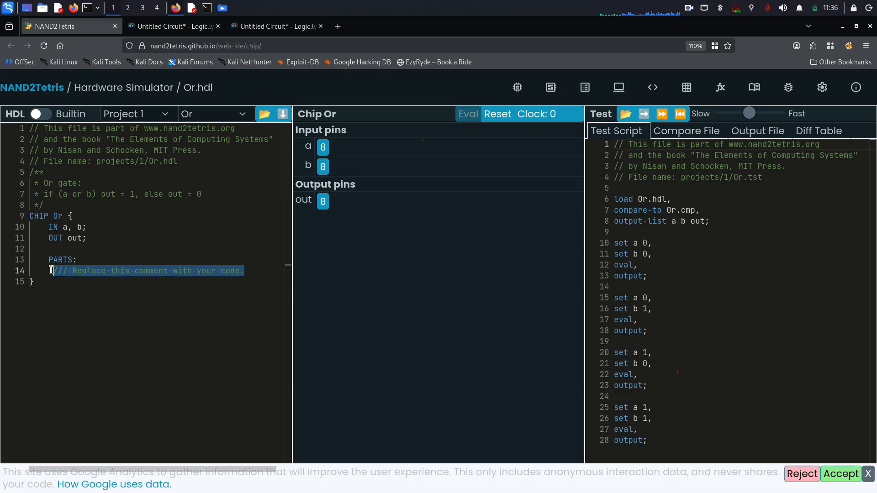
left_click(202, 305)
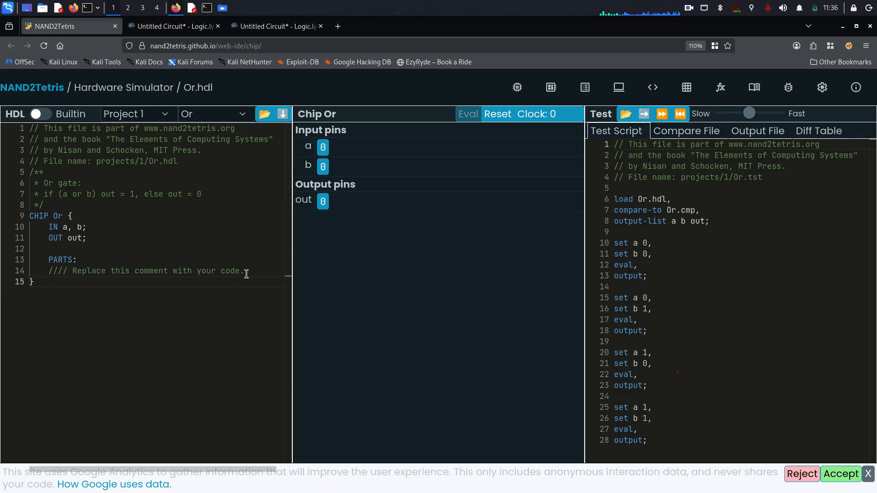
mouse_move(246, 274)
left_mouse_down()
mouse_move(49, 272)
mouse_move(241, 271)
left_mouse_up()
left_click(102, 286)
left_click(224, 306)
left_click(274, 26)
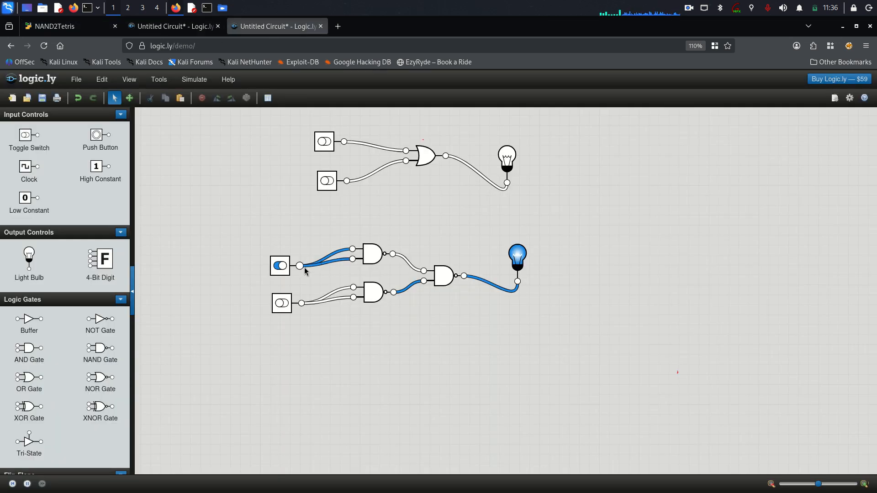
left_click(78, 28)
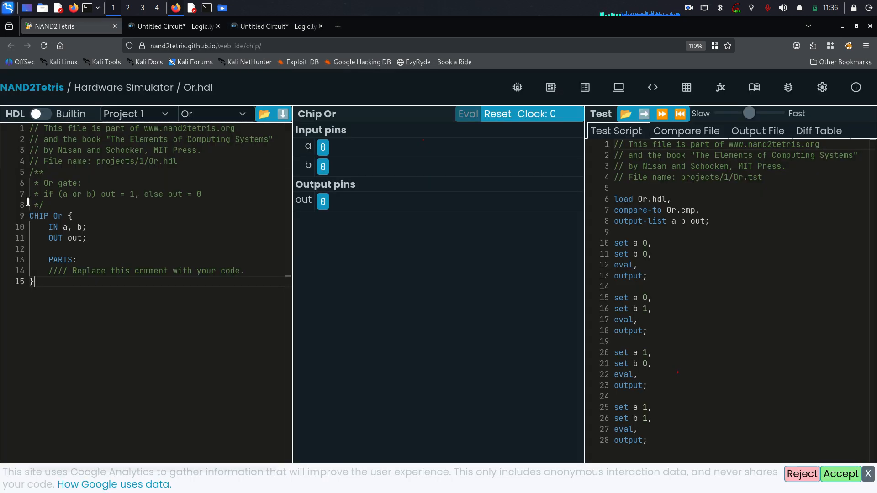
left_click(192, 7)
Copy the CHIP Or block (lines 20–28) from Mousepad and return to Or.hdl in the simulator.
scroll(650, 337, "down", 3)
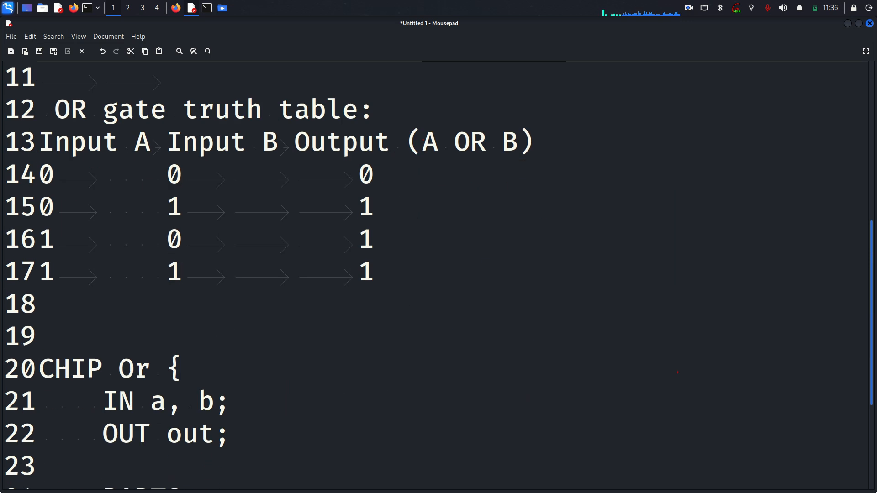
scroll(438, 274, "down", 2)
left_click_drag(43, 439, 40, 181)
right_click(255, 265)
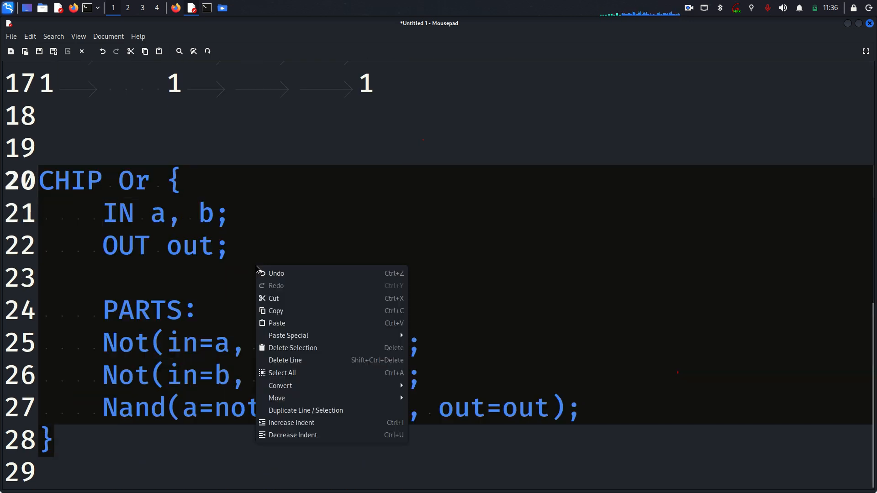
left_click(284, 315)
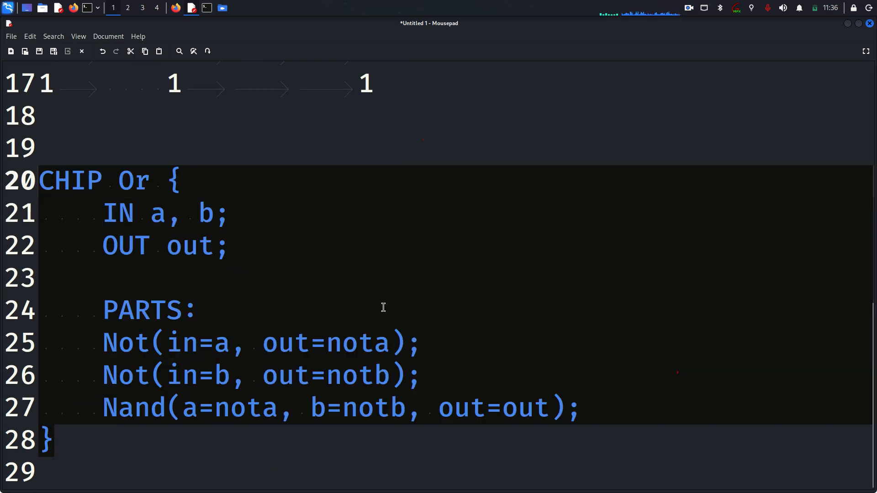
left_click(175, 8)
left_click(104, 287)
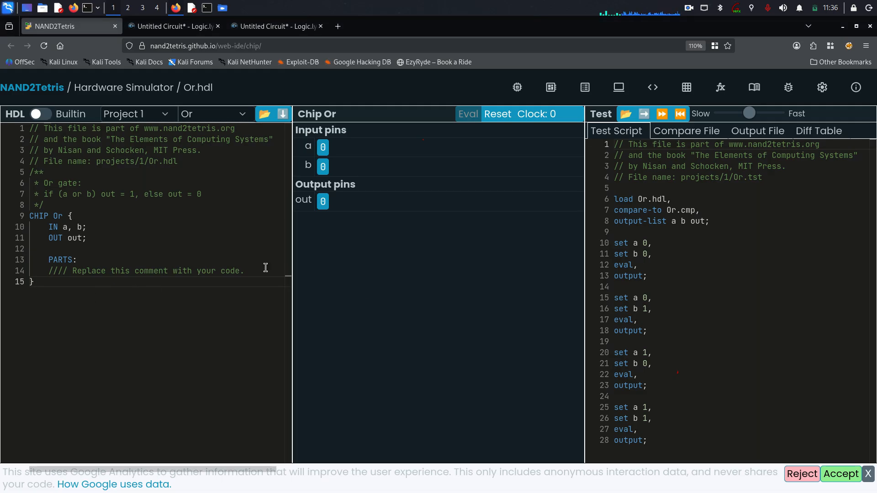
Paste the copied CHIP Or code into Or.hdl, replacing lines 9–23 with two Nots feeding a Nand.
left_click_drag(249, 273, 49, 270)
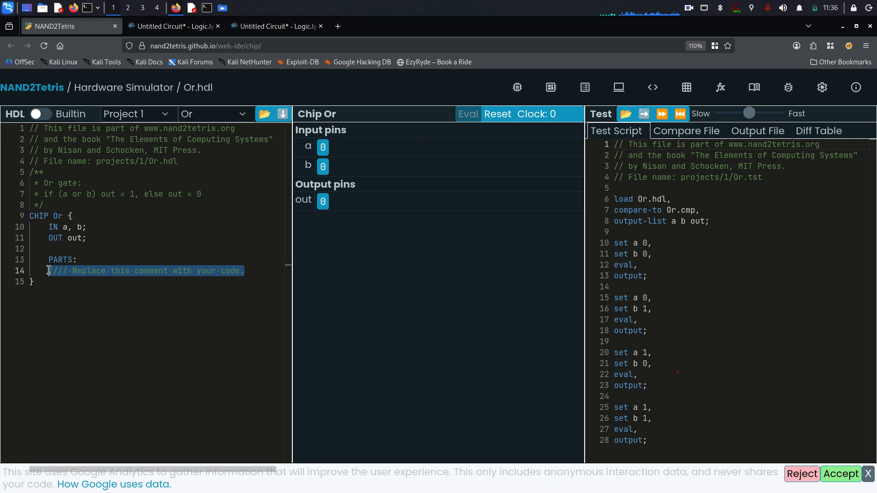
key("ctrl+v")
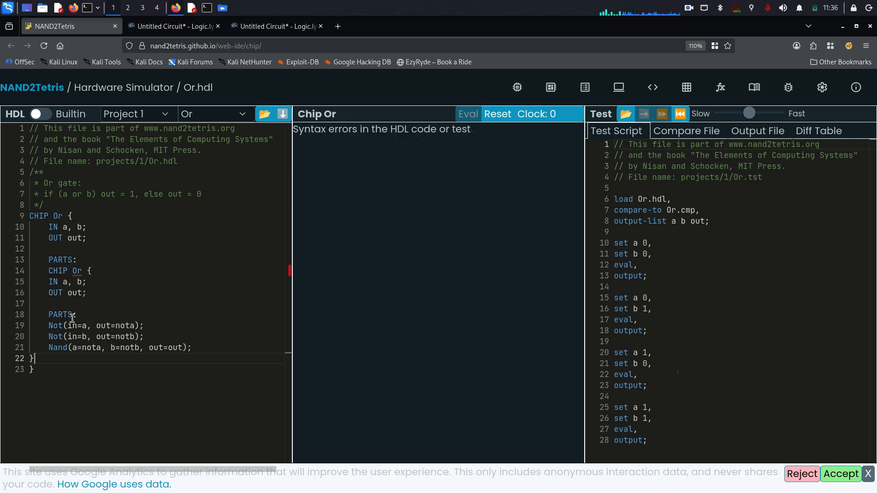
left_click(87, 274)
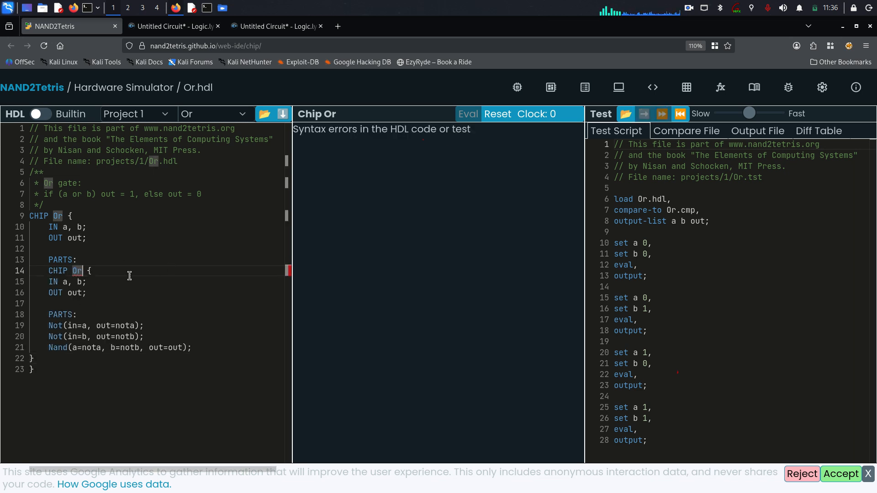
left_click(214, 115)
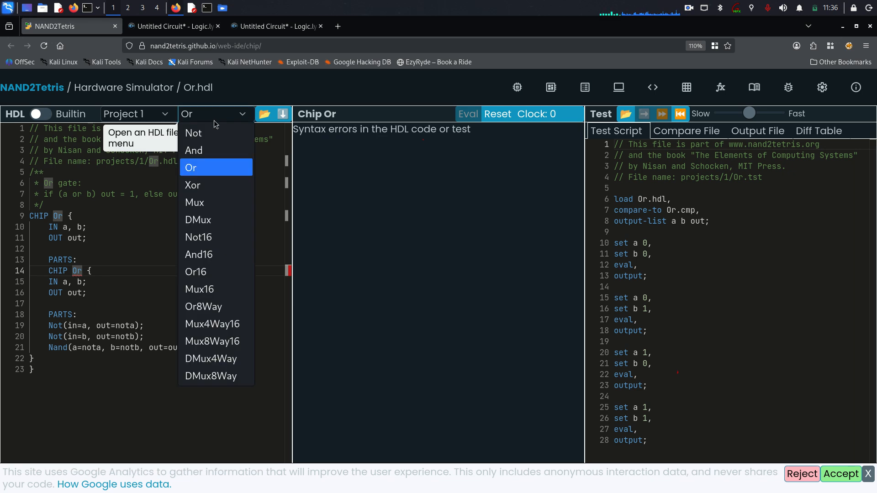
left_click(208, 168)
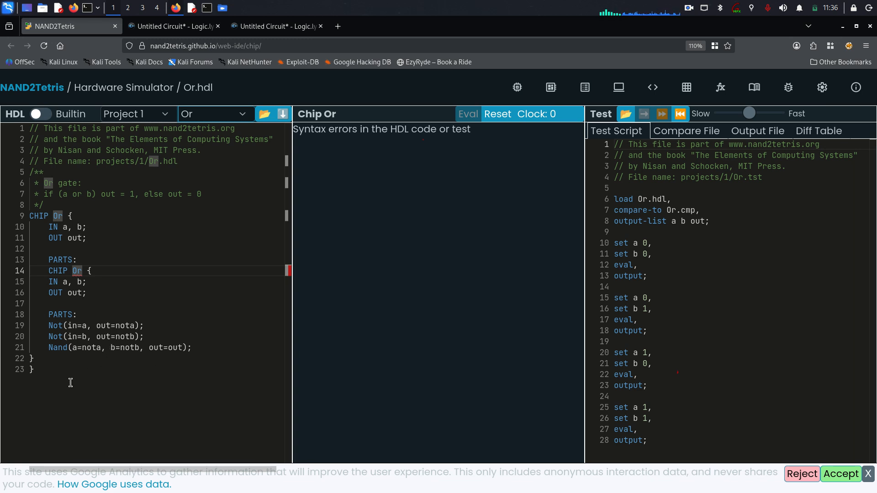
left_click_drag(85, 367, 25, 218)
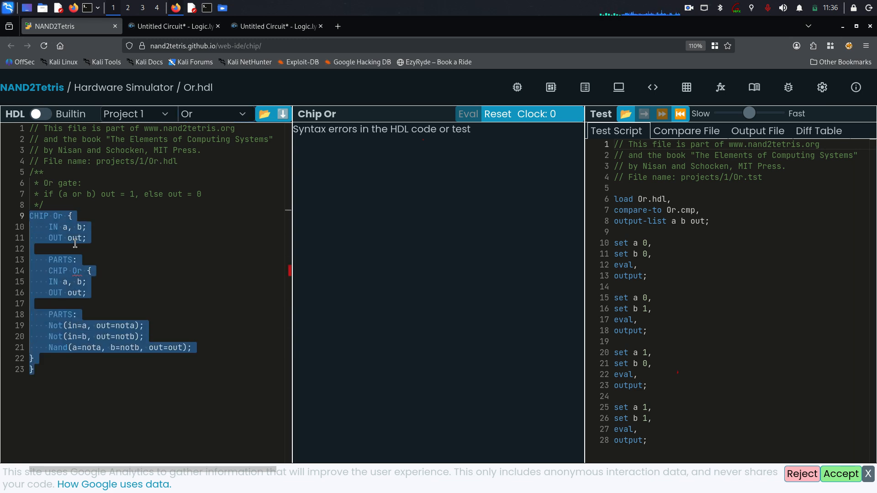
key("ctrl+v")
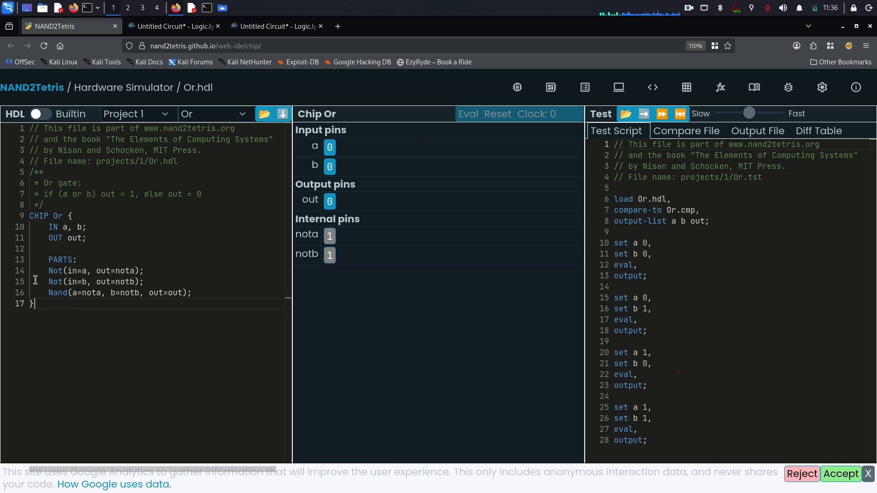
left_click_drag(35, 304, 23, 211)
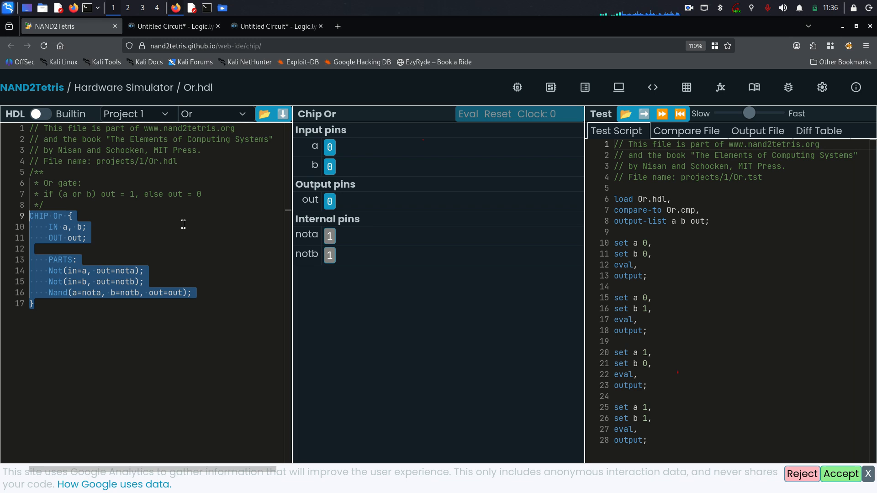
key("ctrl+v")
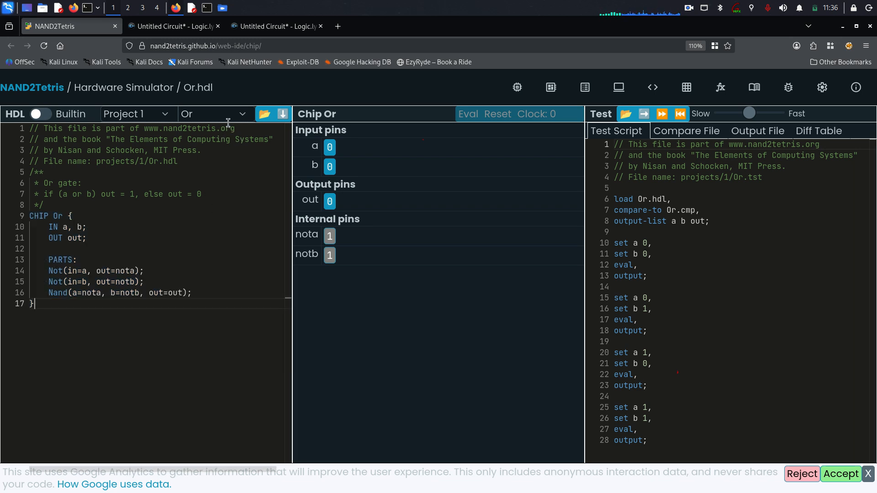
left_click(211, 115)
left_click(209, 176)
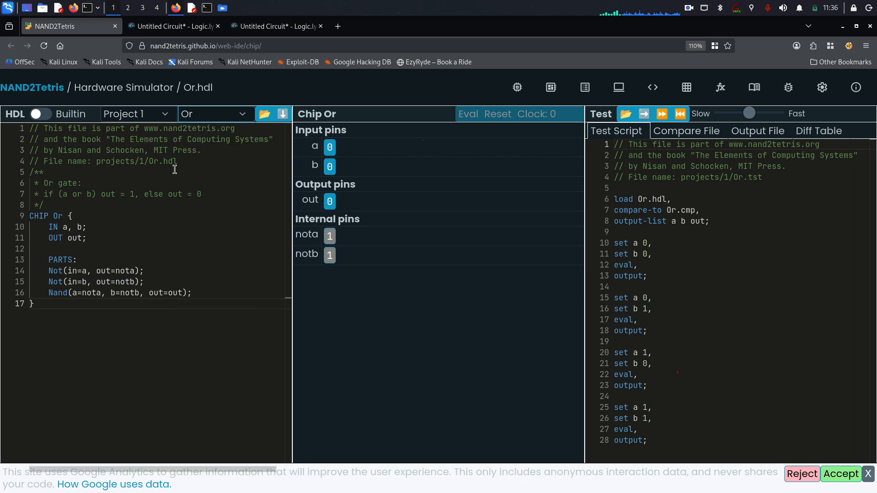
left_click(211, 114)
left_click(209, 149)
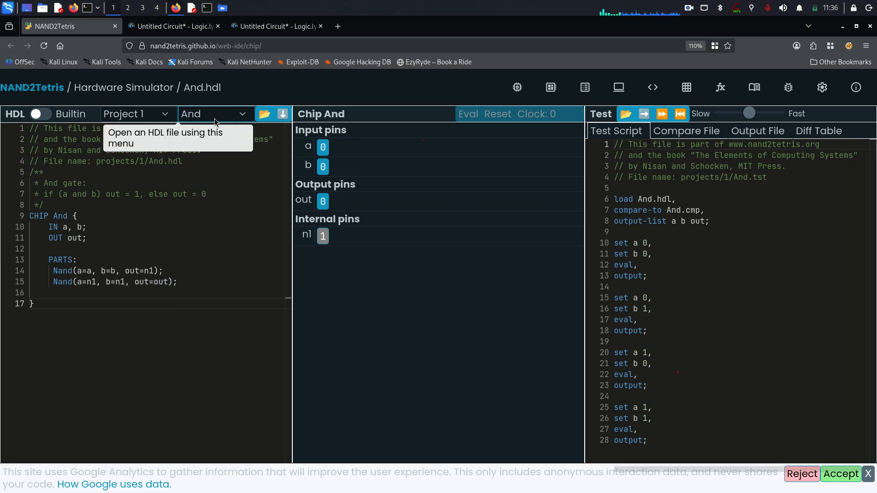
left_click(210, 114)
left_click(201, 133)
left_click(207, 114)
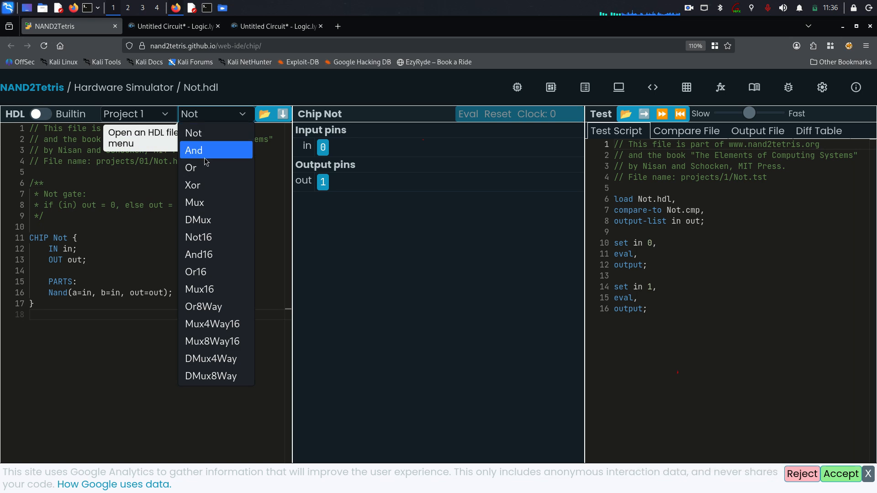
left_click(212, 168)
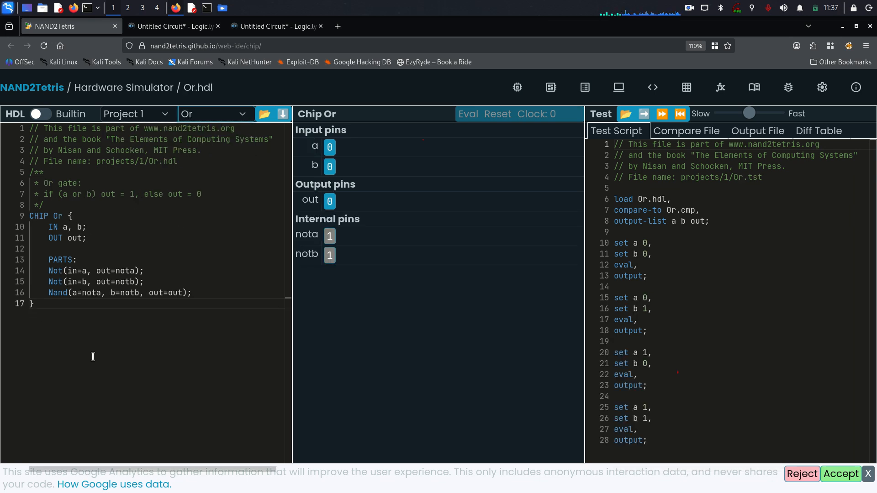
left_click_drag(93, 357, 29, 219)
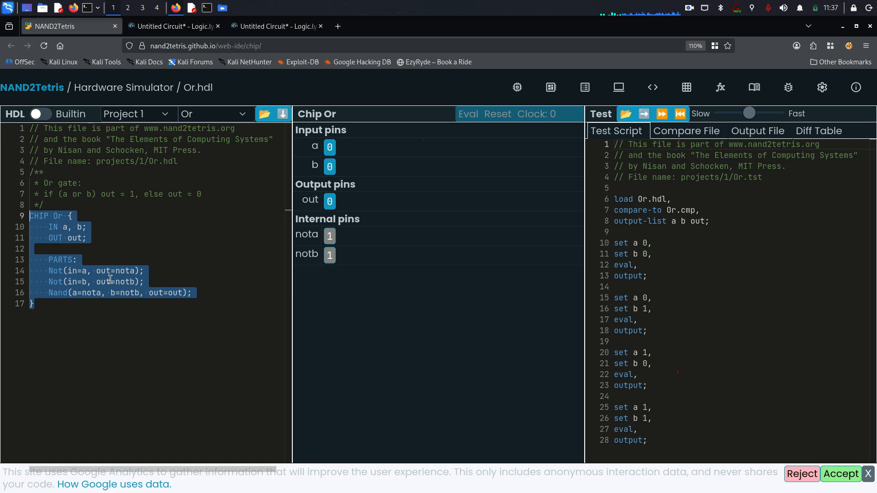
key("Right")
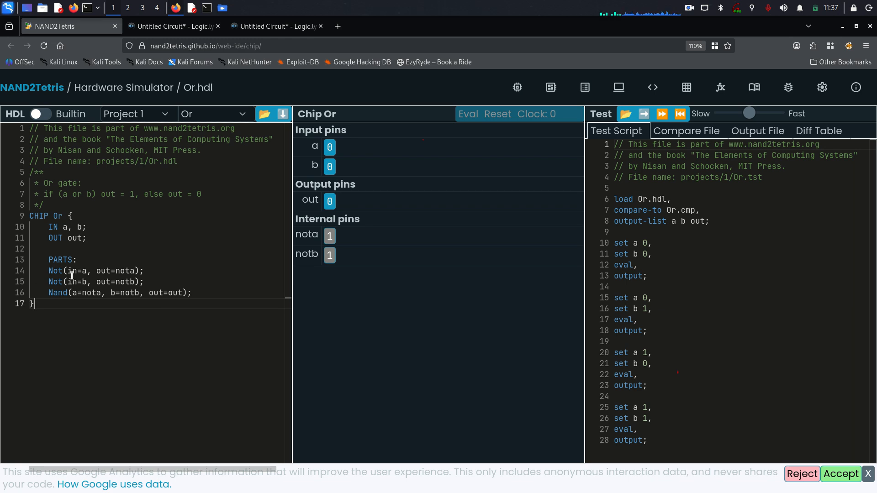
left_click_drag(50, 272, 145, 272)
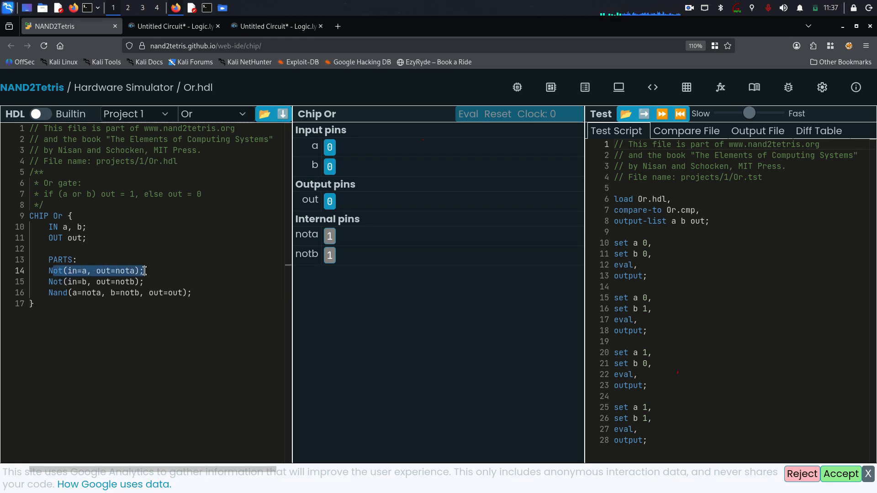
left_click(163, 293)
left_click_drag(51, 272, 140, 282)
left_click(149, 293)
left_click(120, 308)
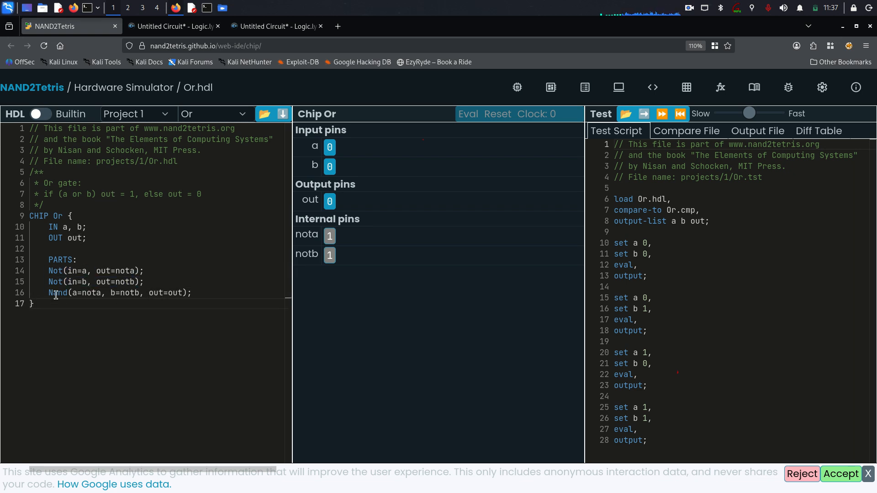
left_click_drag(51, 293, 209, 289)
left_click(241, 307)
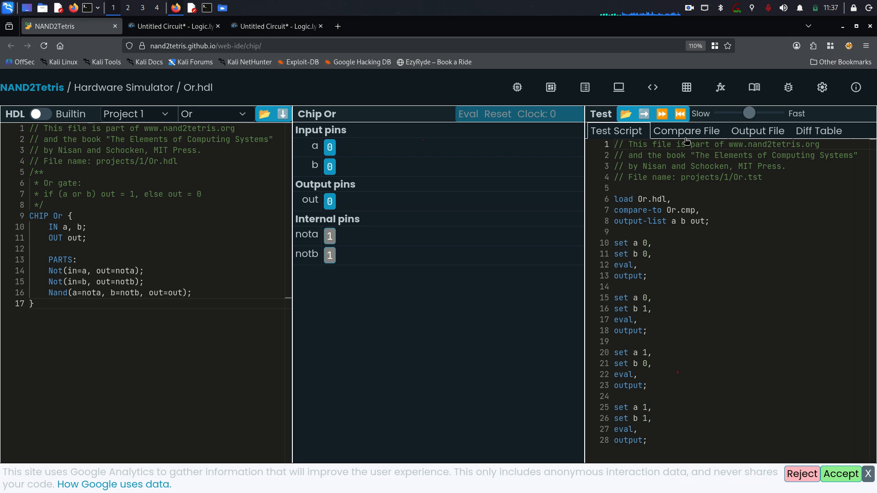
Show the output file, step Or.tst twice, then reset and run the full test.
left_click(737, 130)
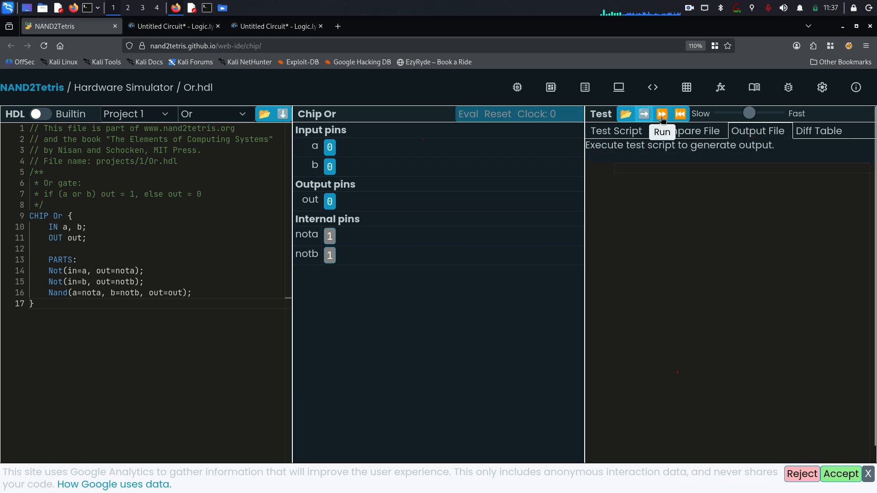
left_click(646, 120)
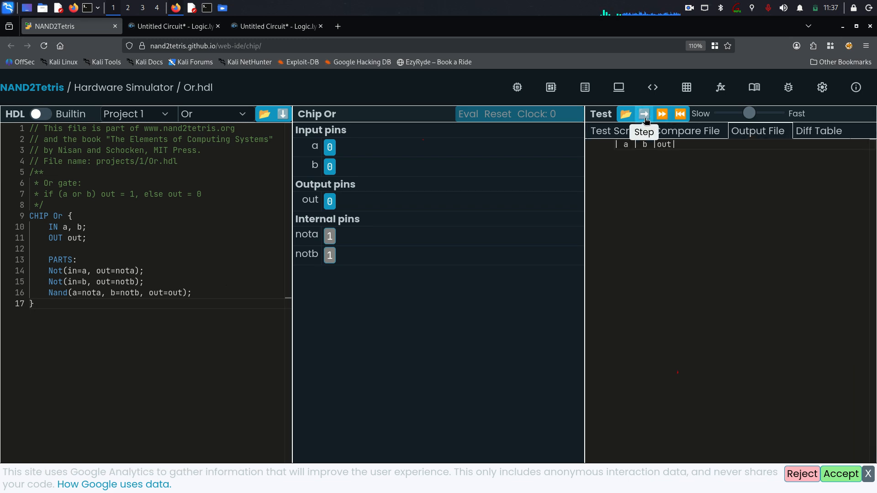
left_click(646, 120)
left_click(646, 120)
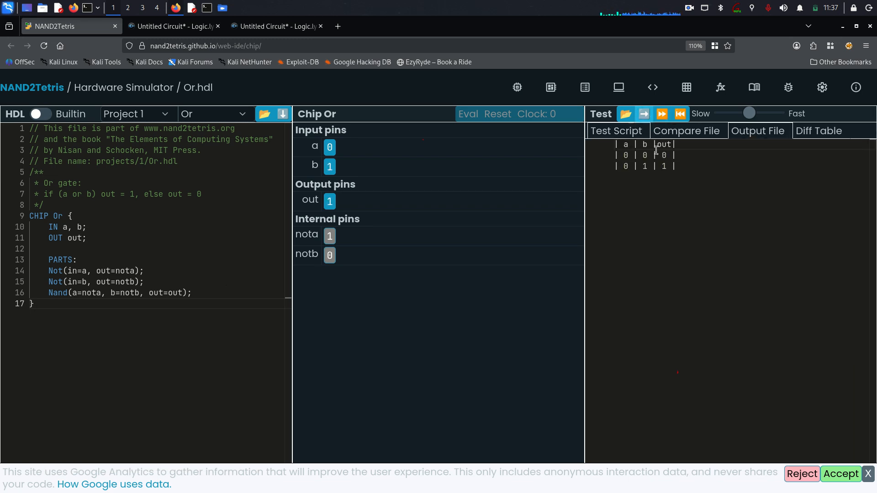
left_click(680, 119)
left_click(663, 115)
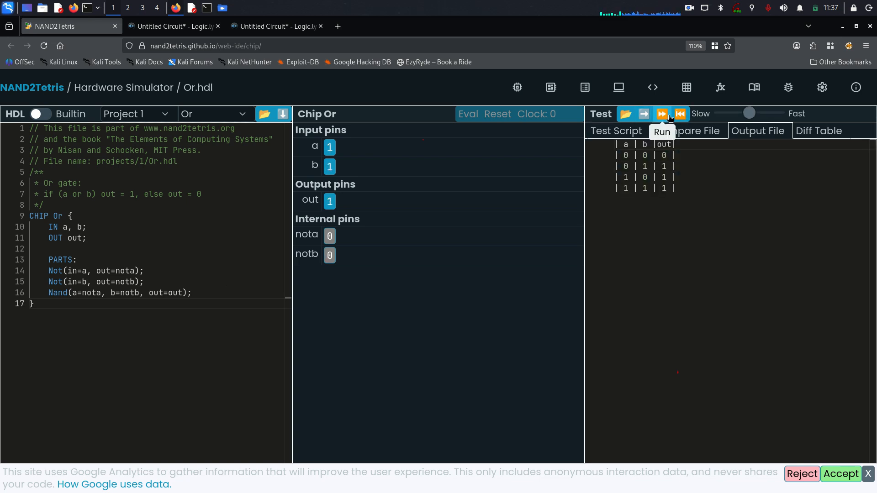
Set the speed slider to Slow, then reset and rerun the Or test.
left_click_drag(750, 112, 721, 113)
left_click(680, 114)
left_click(662, 114)
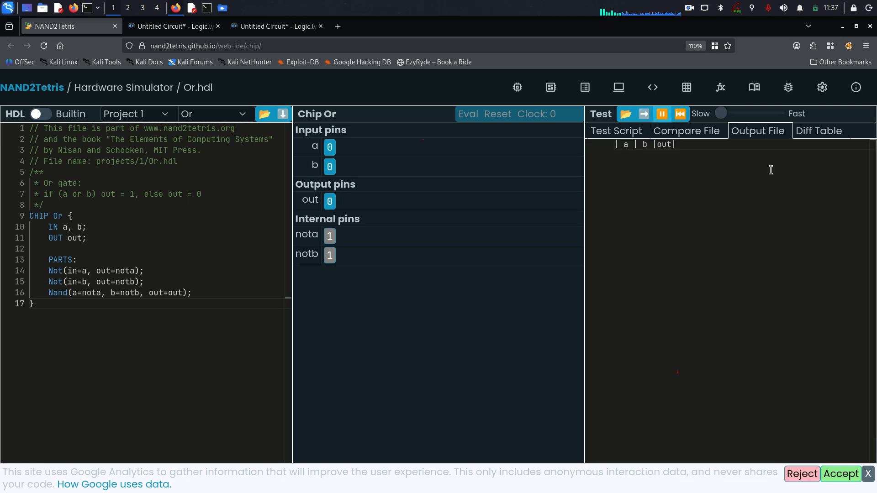
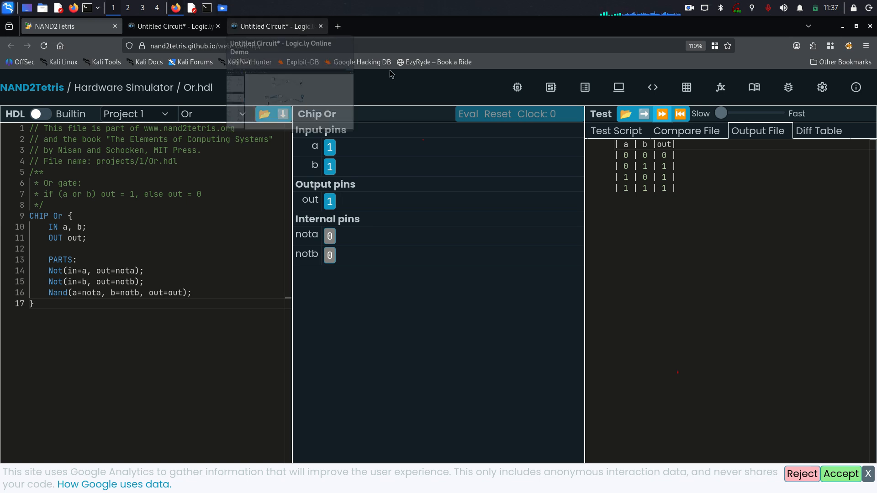
Mark the 0 0 0 output row, then toggle the lower circuit's top switch off, on and off.
left_click_drag(626, 154, 665, 155)
left_click(675, 157)
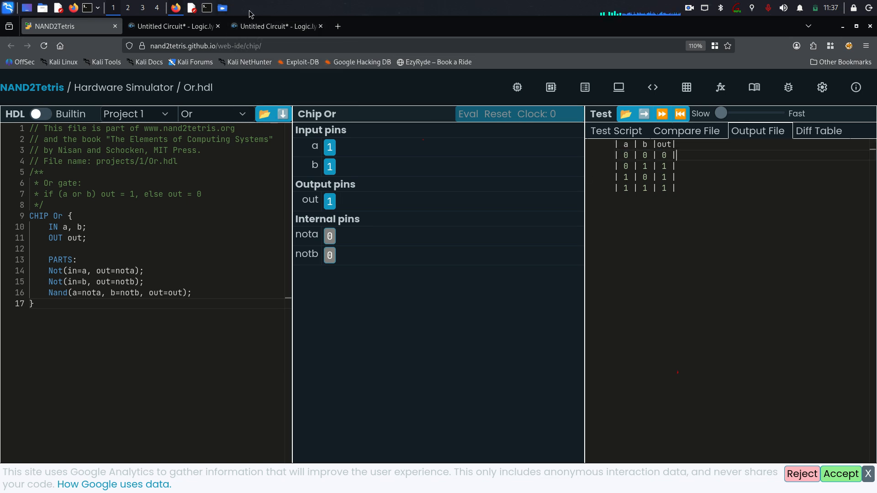
left_click(274, 26)
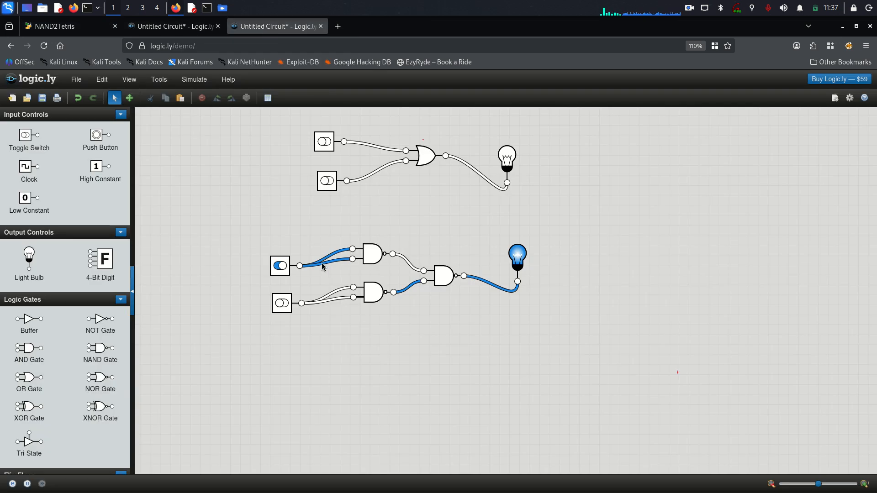
left_click(280, 266)
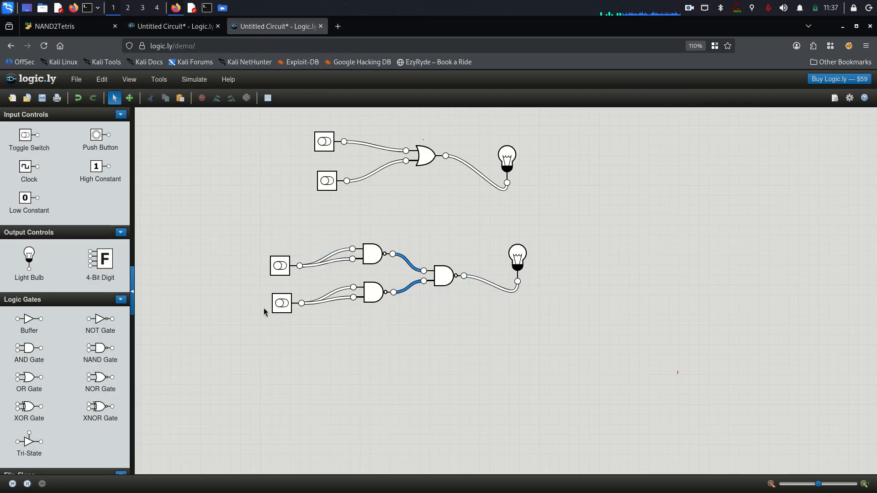
left_click(282, 272)
left_click(289, 264)
Compare the dark lamp with the Or test output, picking out the 0 1 row's out value.
left_click_drag(542, 225, 543, 242)
left_click_drag(285, 231, 287, 233)
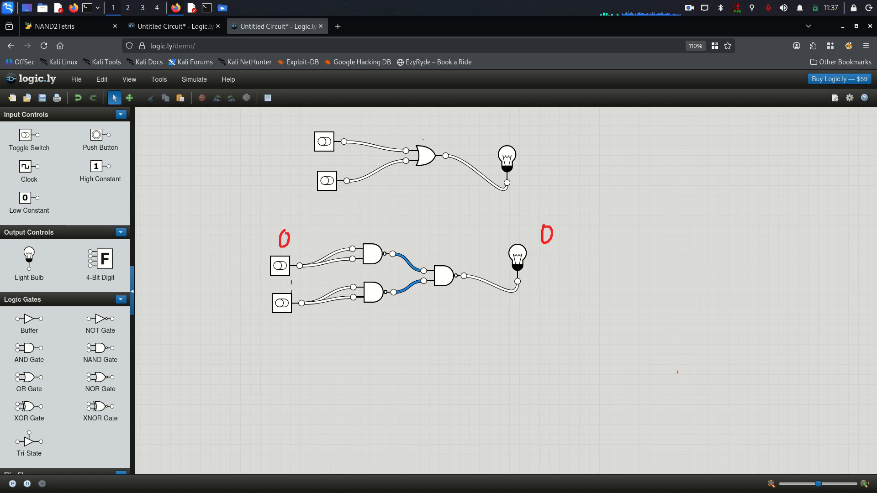
left_click_drag(291, 324, 292, 323)
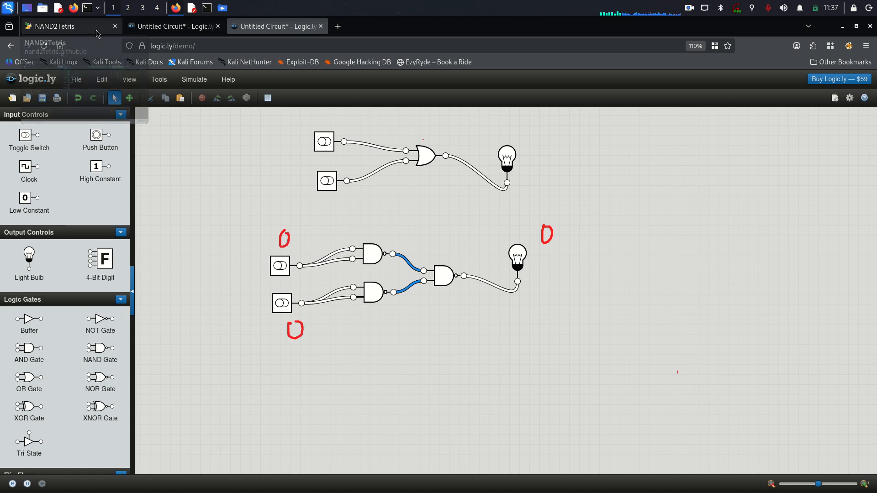
left_click(73, 27)
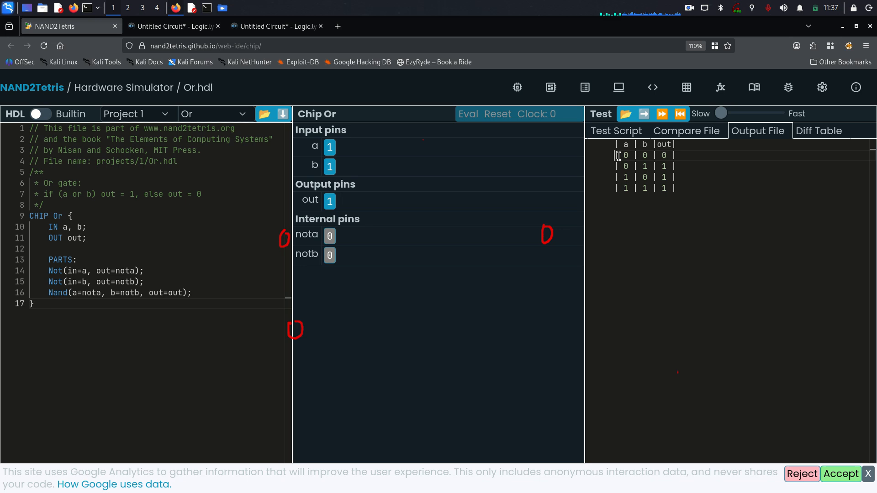
left_click(274, 26)
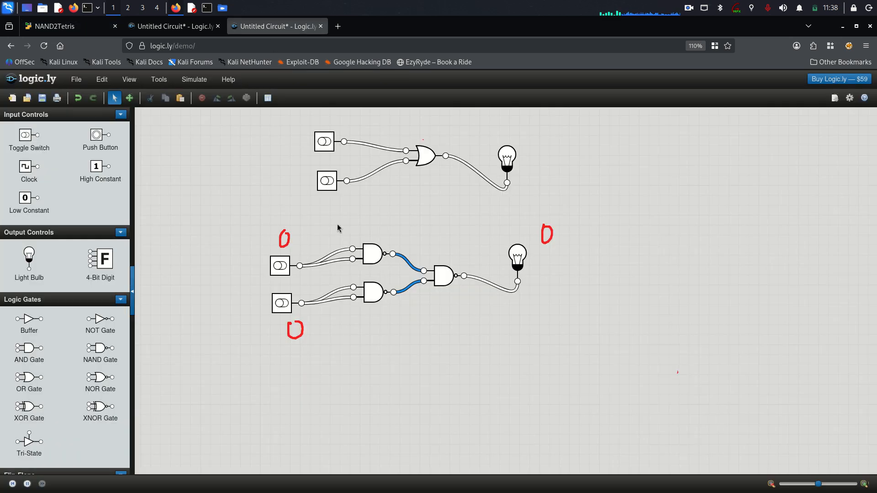
mouse_move(280, 234)
left_mouse_down()
mouse_move(303, 230)
mouse_move(338, 351)
mouse_move(504, 235)
mouse_move(546, 228)
left_mouse_up()
key("F9")
left_click(67, 28)
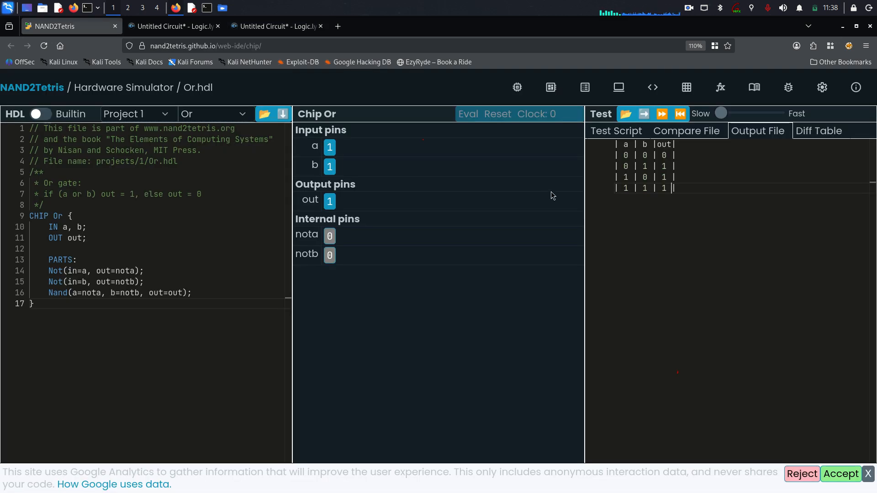
double_click(665, 165)
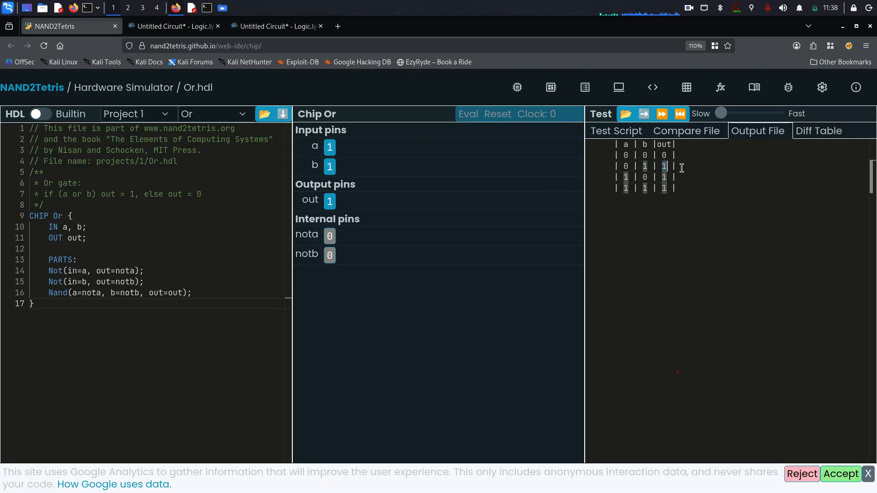
left_click(274, 26)
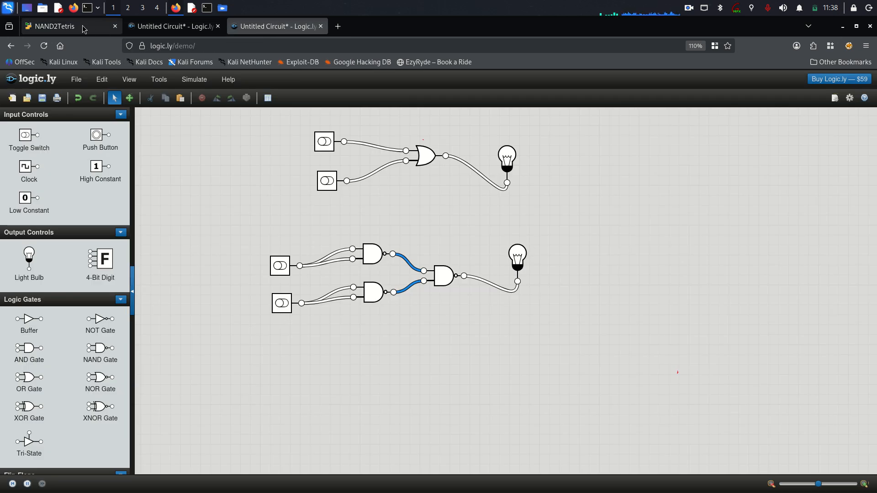
left_click(69, 26)
Point out the out column of the output table and the first Not part on line 14.
left_click_drag(639, 167, 683, 148)
left_click(685, 164)
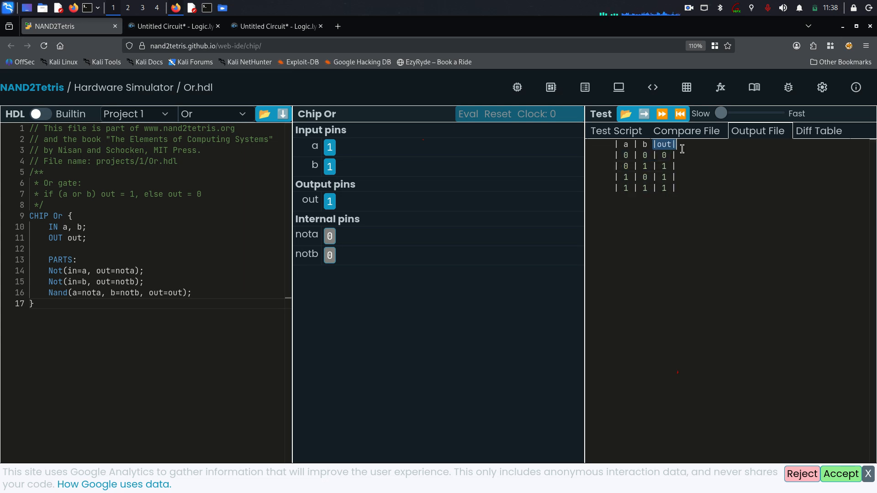
left_click(651, 213)
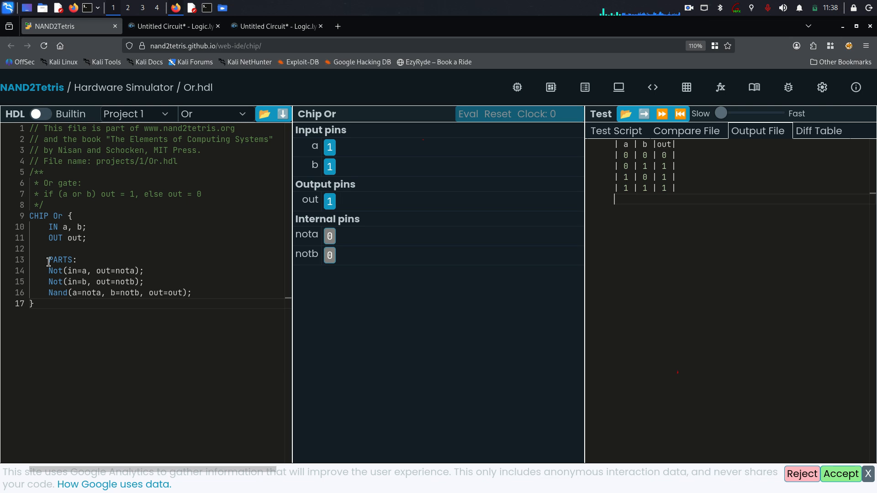
left_click_drag(48, 271, 168, 294)
left_click(137, 320)
left_click_drag(49, 271, 144, 274)
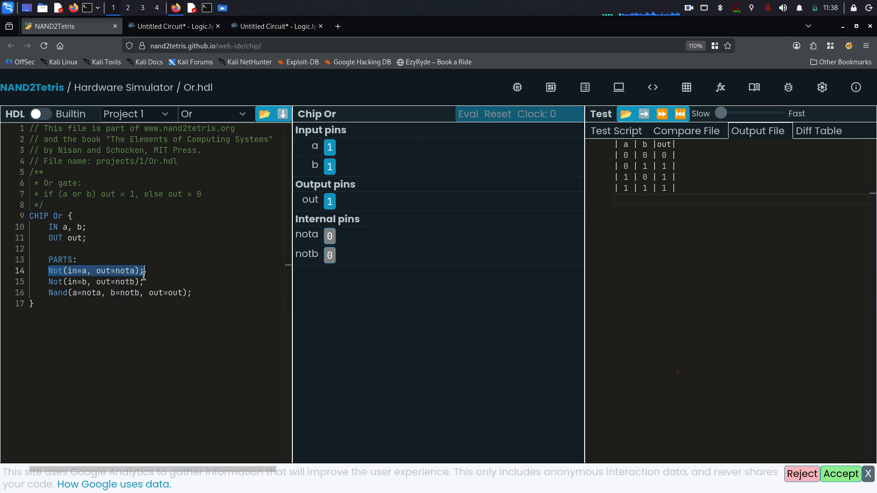
left_click(194, 292)
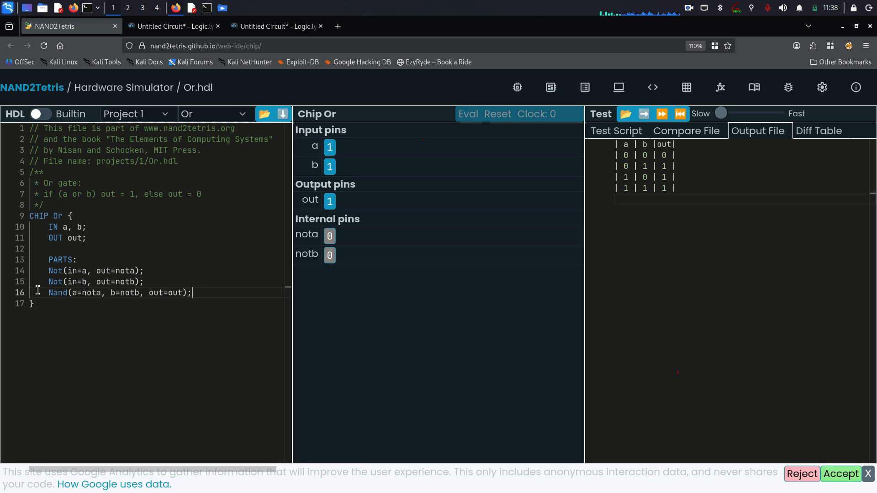
Retype the part name on line 14, briefly trying 'Nand' before settling back on 'Not'.
left_click_drag(49, 272, 64, 272)
left_click(63, 271)
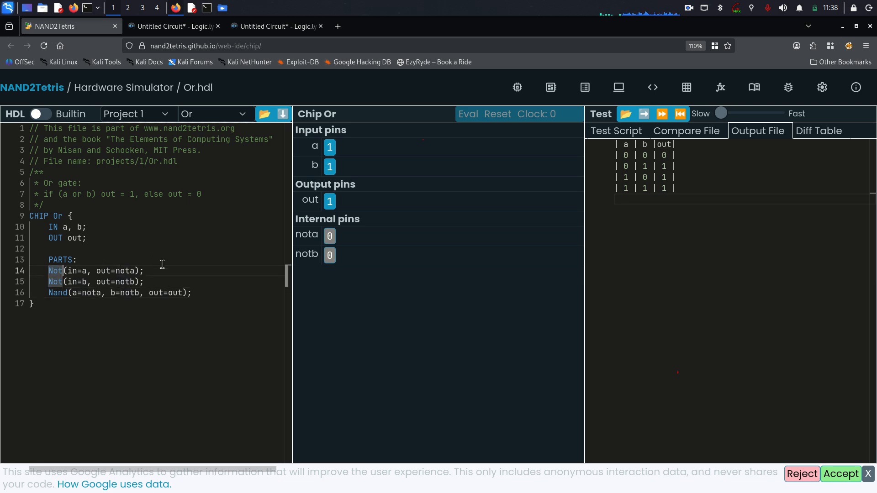
key("BackSpace")
key("BackSpace")
key("BackSpace")
type("Nan")
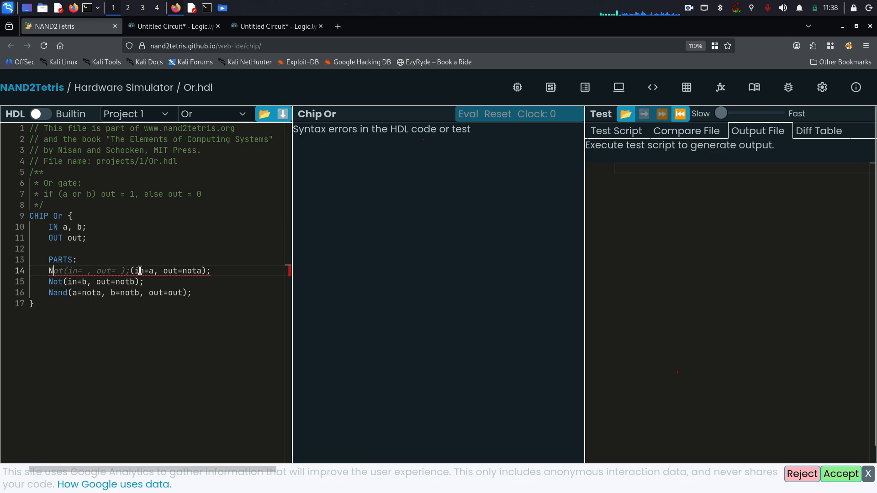
type("d")
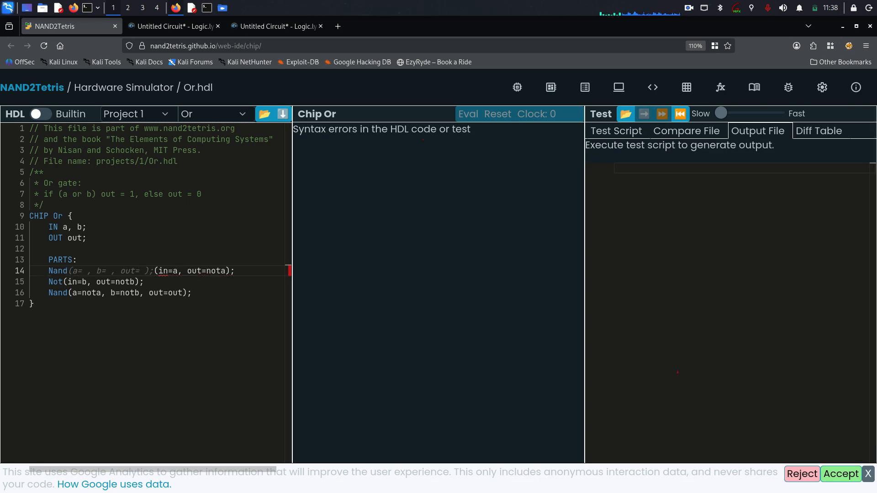
key("BackSpace")
key("BackSpace")
key("BackSpace")
key("BackSpace")
key("BackSpace")
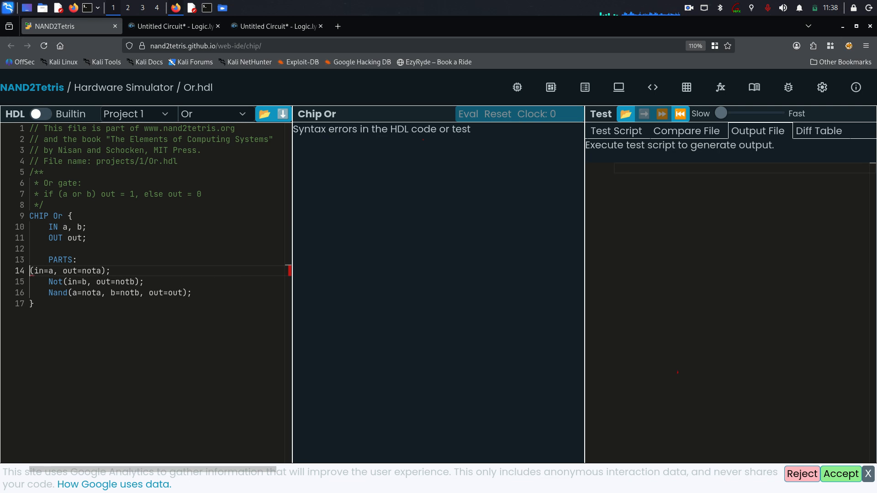
key("Tab")
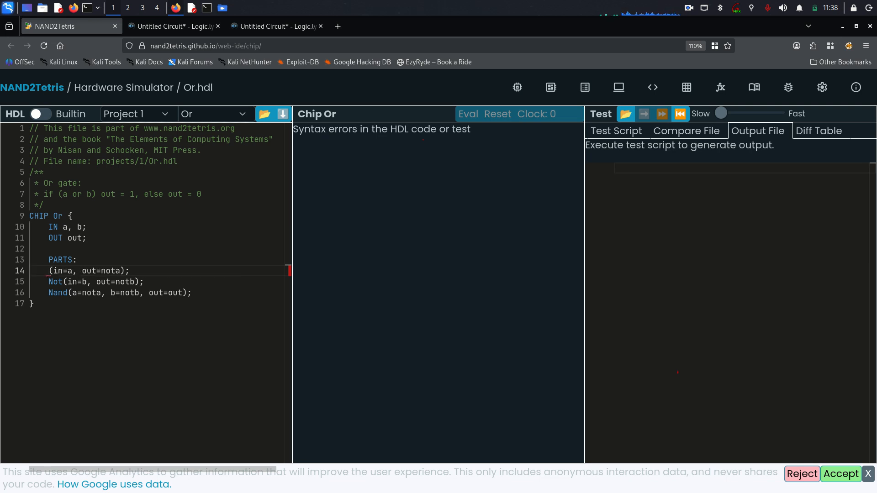
type("not")
key("BackSpace")
key("BackSpace")
key("BackSpace")
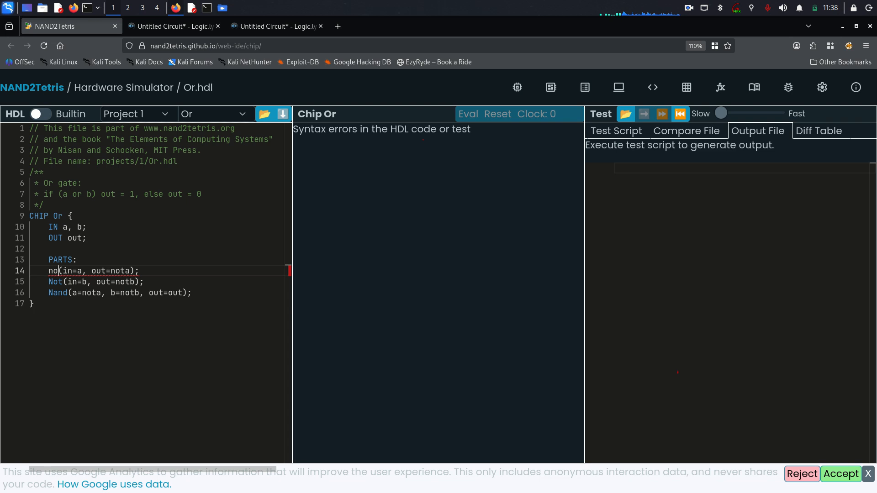
type("Not")
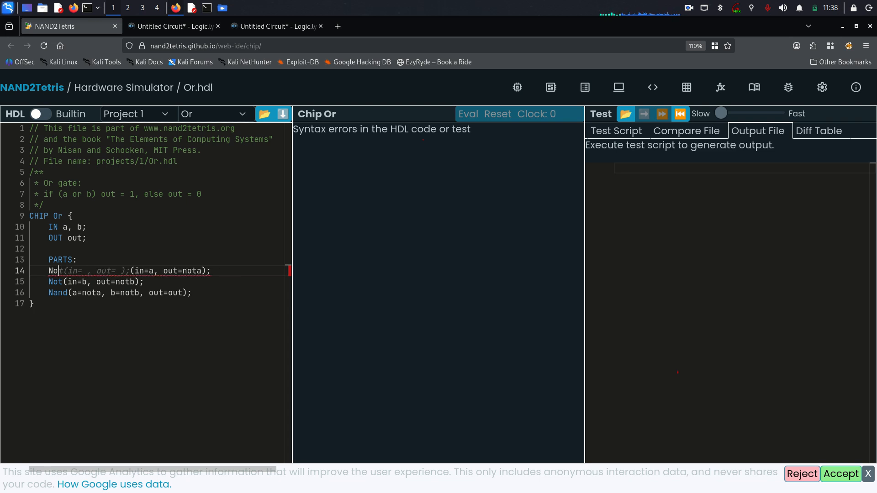
left_click(148, 380)
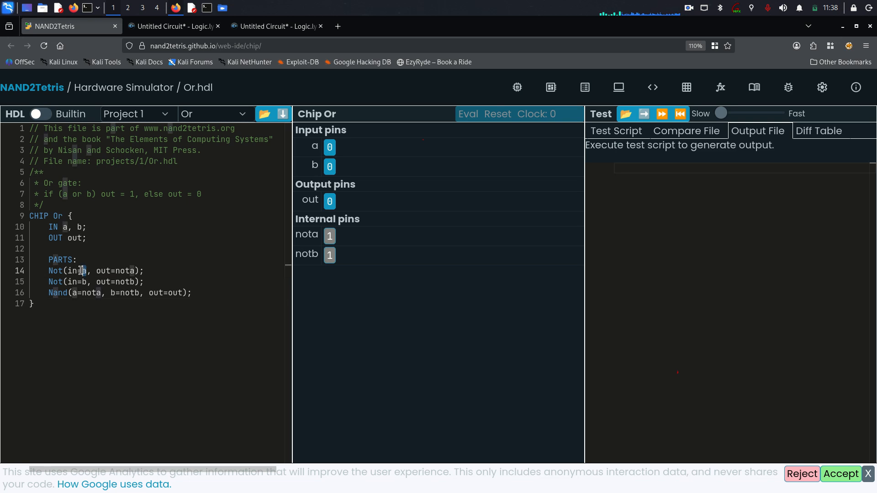
Highlight the two Not lines and their nota/notb wiring, ending with lines 13–17 selected.
left_click_drag(137, 284, 39, 273)
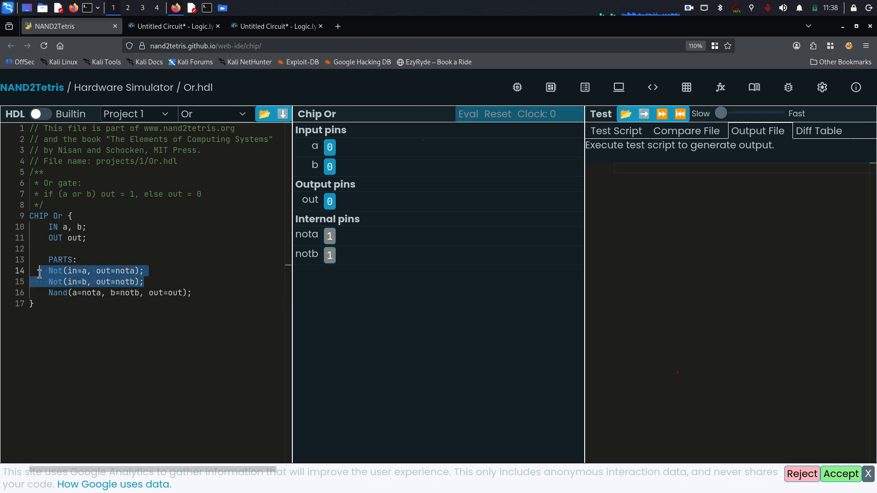
left_click(51, 271)
left_click_drag(143, 282, 47, 271)
left_click(83, 280)
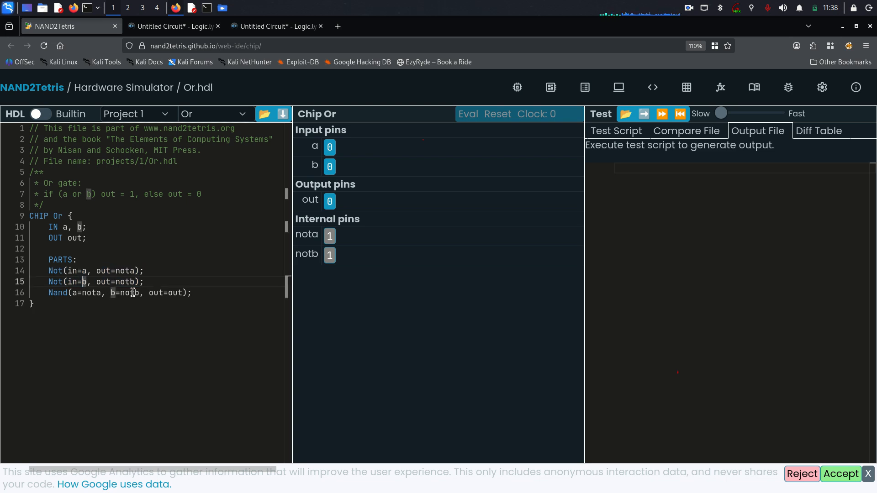
left_click_drag(68, 271, 147, 270)
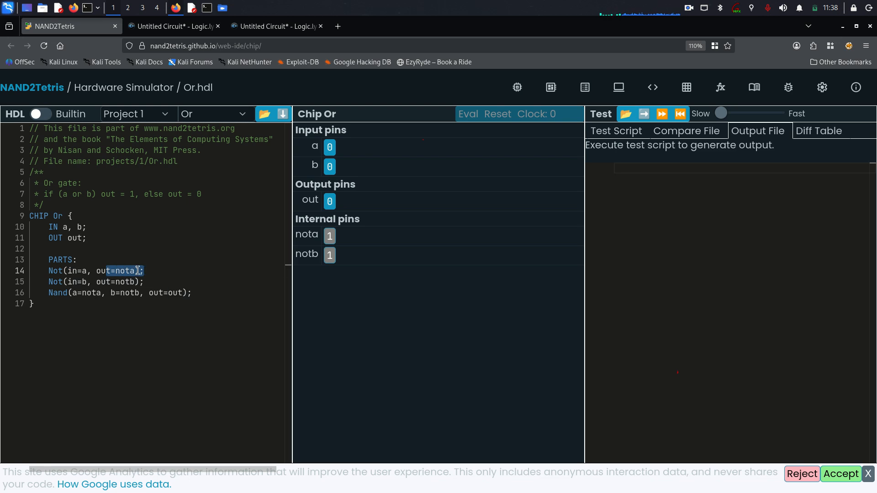
left_click(129, 293)
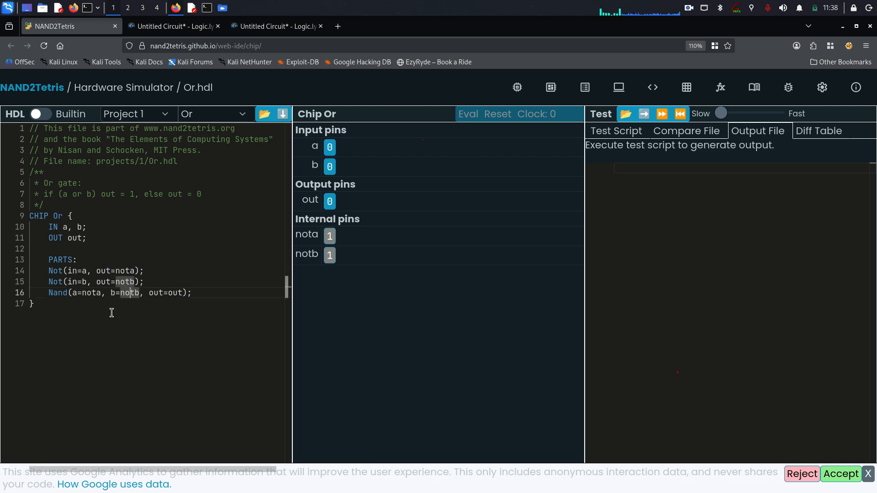
left_click_drag(160, 281, 32, 270)
left_click(132, 297)
left_click_drag(205, 302, 17, 268)
left_click(168, 297)
left_click_drag(37, 308, 25, 267)
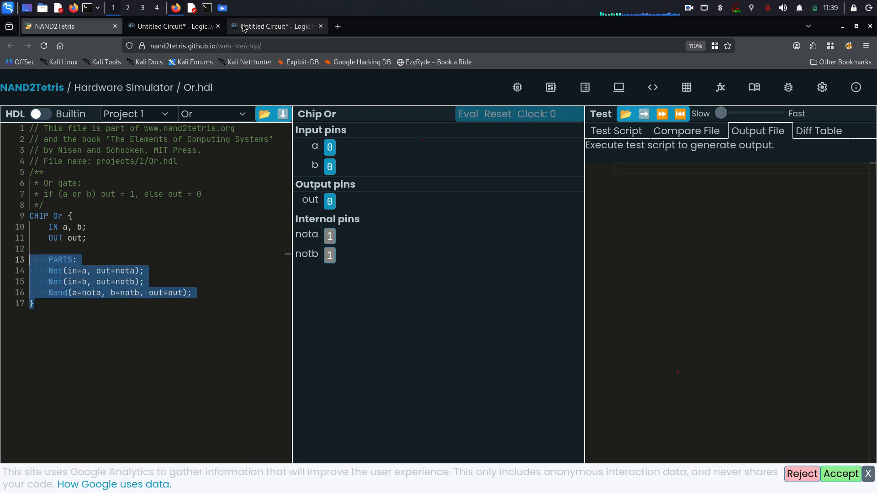
Raise the second circuit's three NAND gates and both input switches to tighten its layout.
left_click(274, 26)
left_click_drag(368, 256, 372, 234)
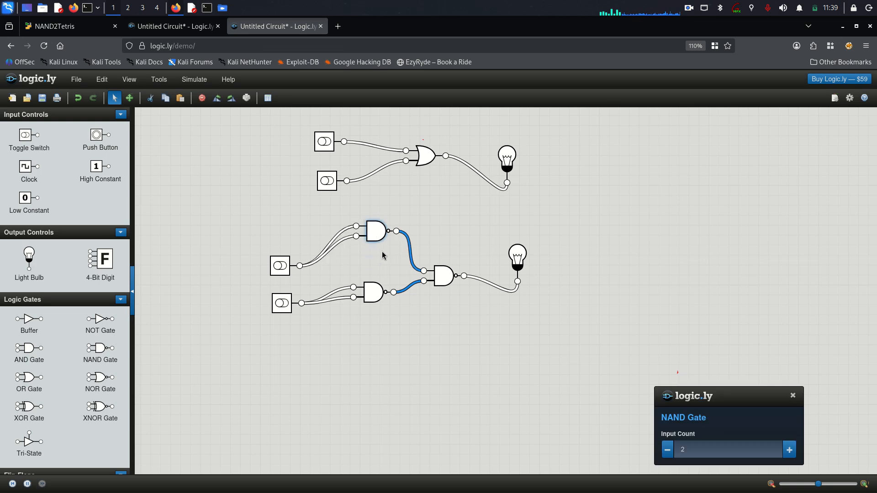
left_click_drag(373, 298, 376, 272)
left_click_drag(441, 281, 444, 254)
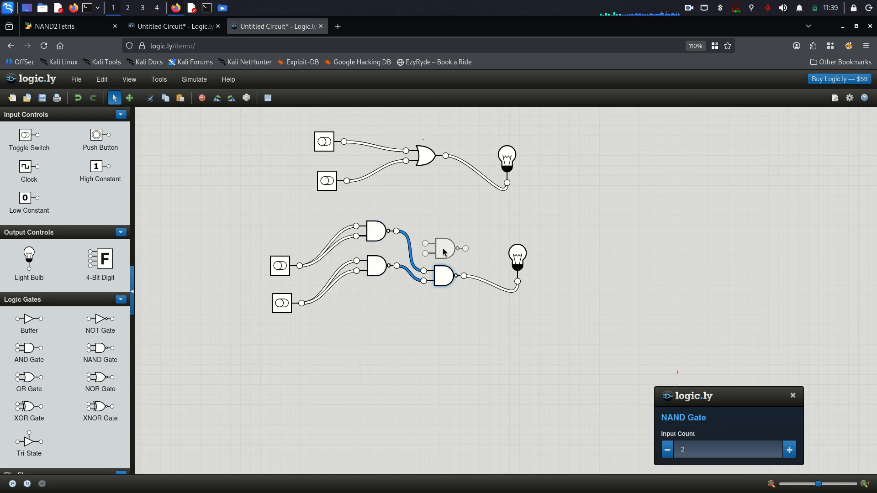
left_click_drag(284, 274, 281, 257)
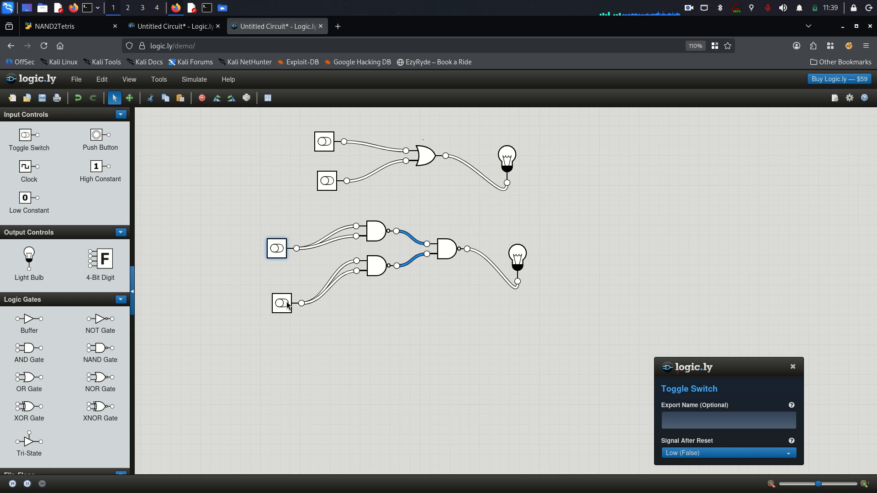
left_click_drag(284, 301, 282, 282)
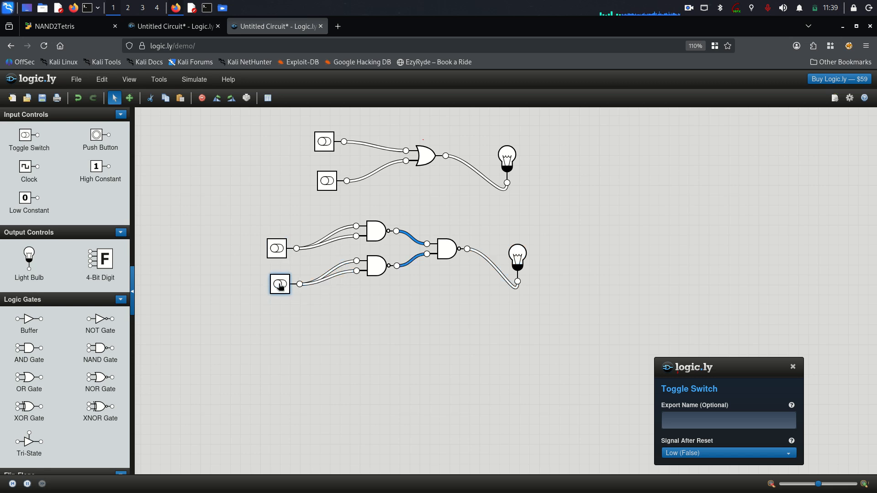
left_click(793, 367)
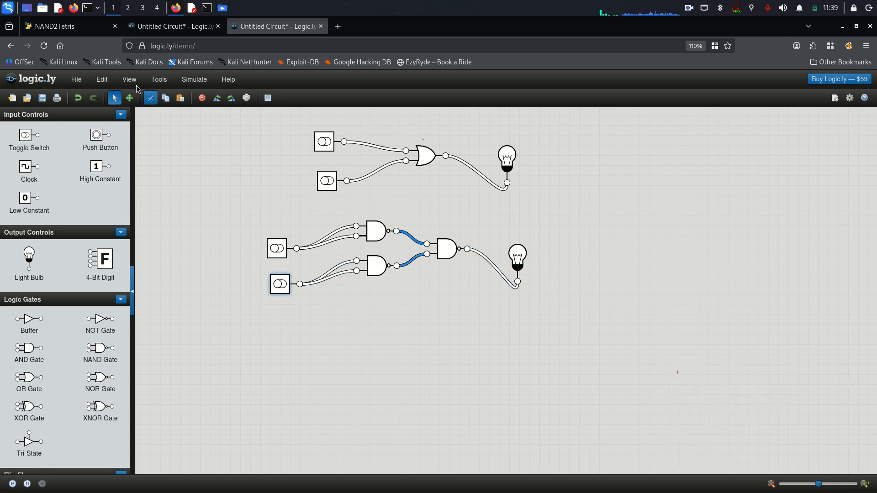
Place a NOT gate and a NAND gate below the existing OR circuits.
mouse_move(97, 324)
left_mouse_down()
mouse_move(280, 320)
mouse_move(101, 326)
left_mouse_up()
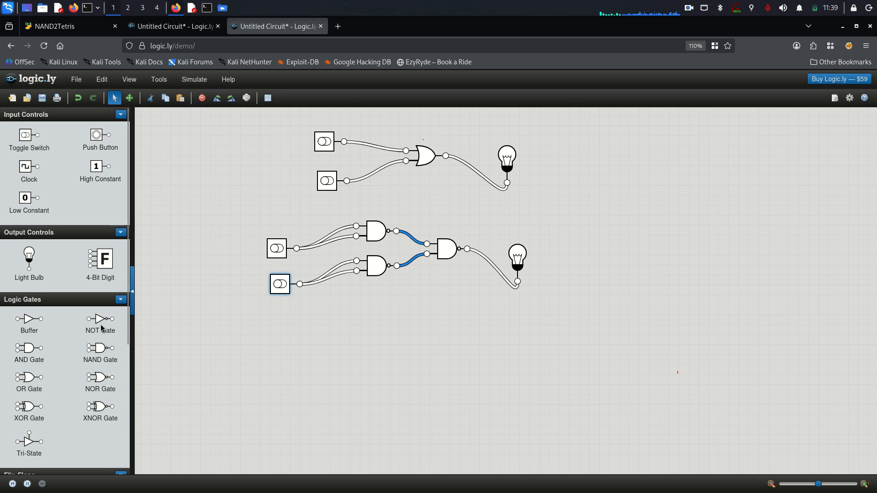
left_click_drag(100, 320, 444, 341)
left_click_drag(99, 350, 410, 372)
left_click_drag(441, 342, 379, 324)
left_click(55, 32)
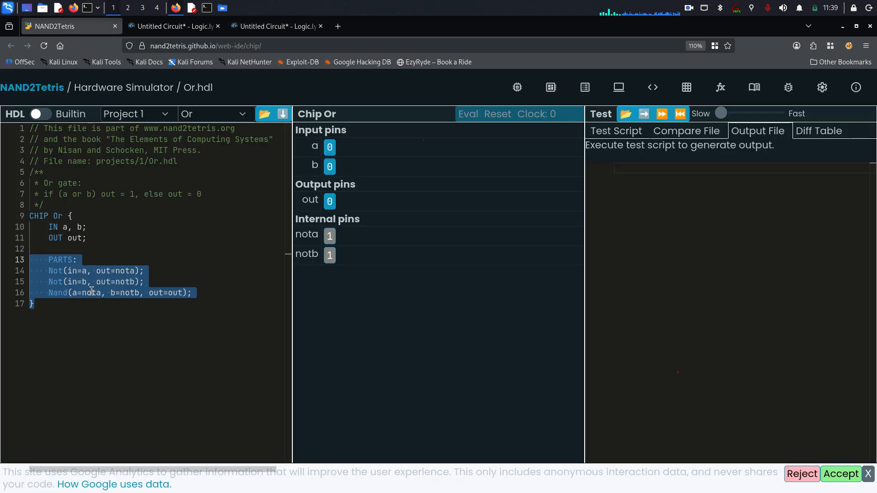
Highlight 'Not' on line 14 of Or.hdl, then go back to the Logic.ly canvas.
left_click(181, 329)
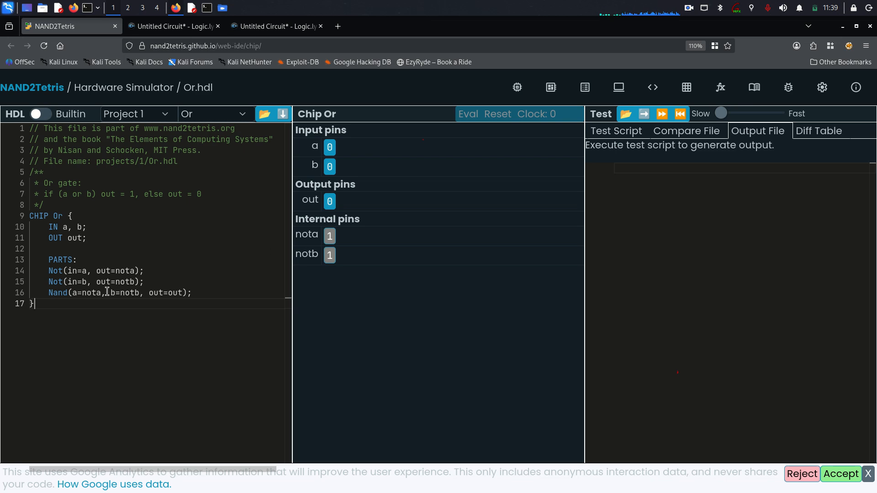
left_click_drag(45, 271, 63, 284)
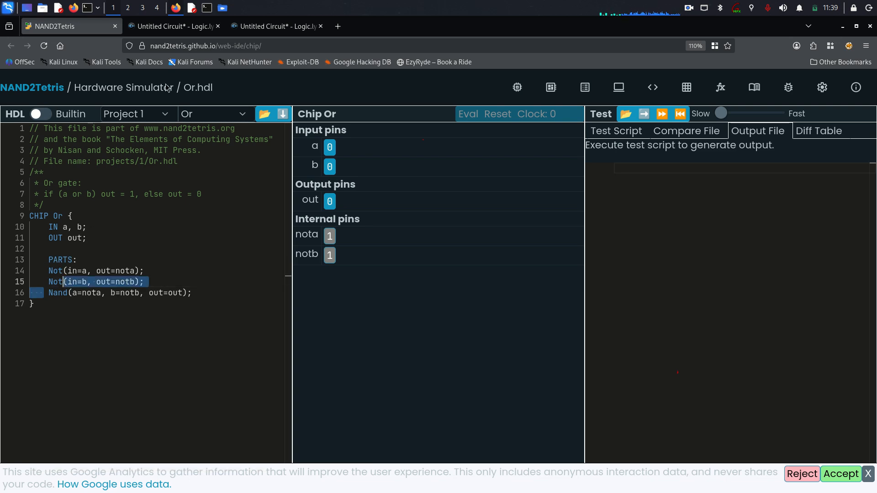
left_click(257, 30)
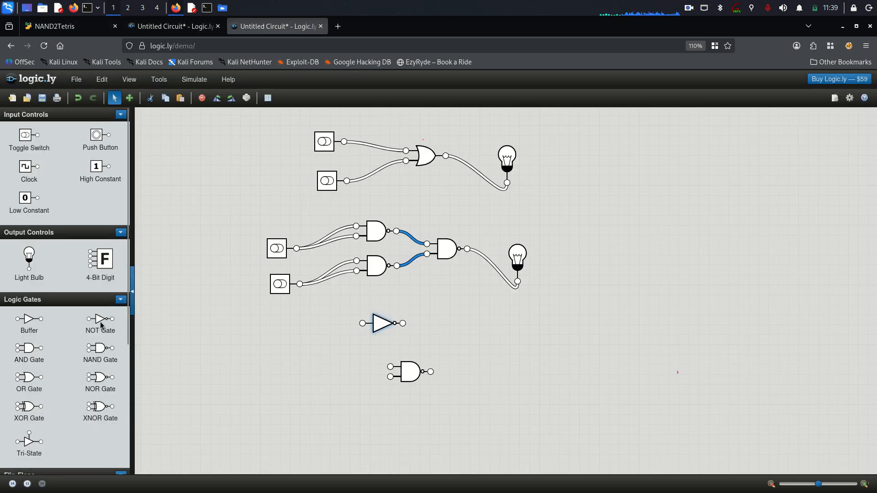
Add a second NOT gate, a lamp beside the NAND, and toggle switches for inputs a and b.
left_click_drag(100, 322, 461, 340)
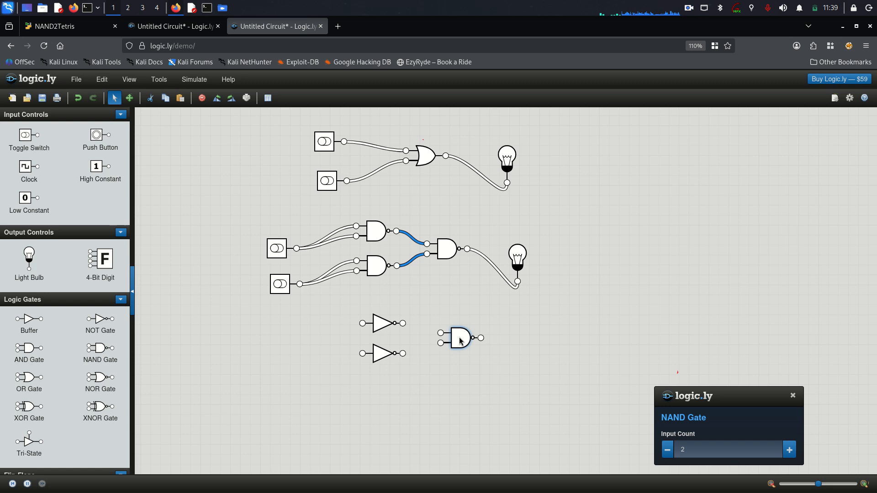
left_click_drag(29, 260, 533, 336)
left_click_drag(23, 146, 261, 330)
left_click_drag(26, 136, 282, 362)
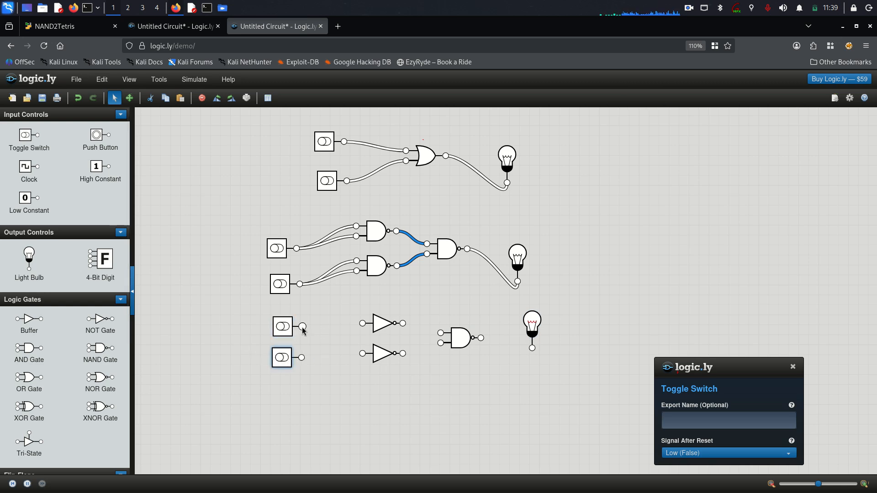
mouse_move(303, 327)
left_mouse_down()
mouse_move(327, 328)
mouse_move(310, 331)
left_mouse_up()
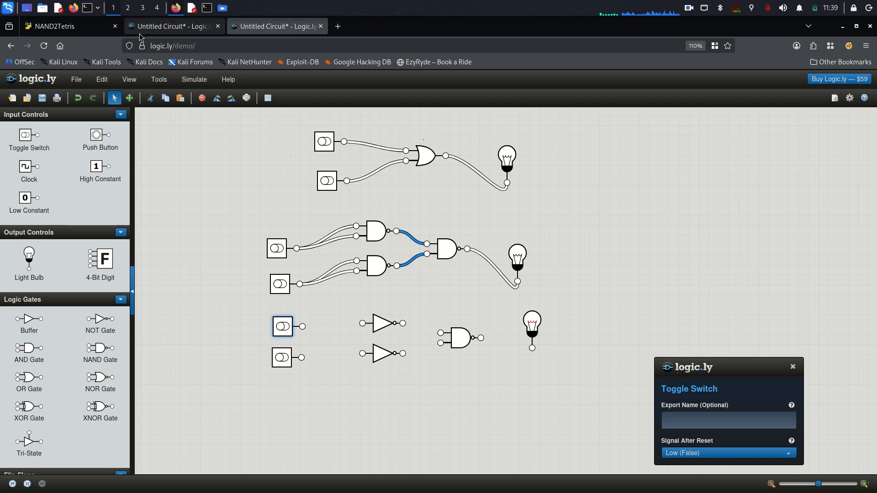
Check the first Not's input in Or.hdl, then switch off the NAND circuit's lower input.
left_click(76, 27)
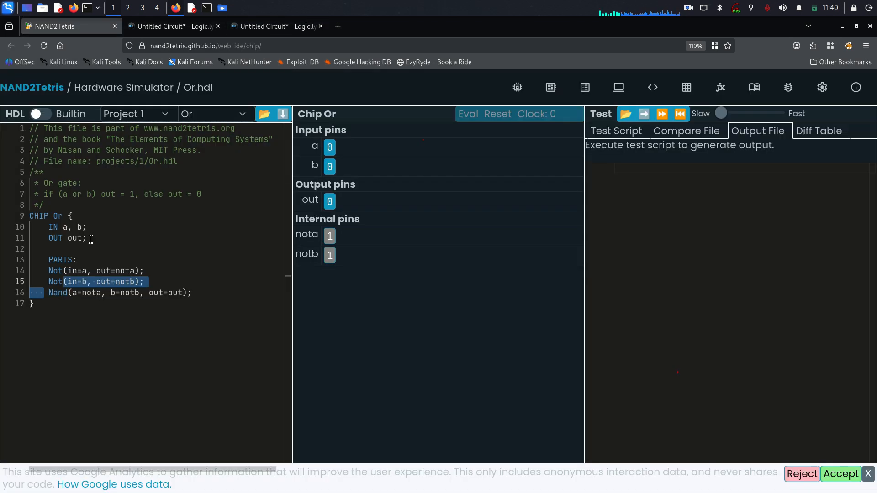
left_click(80, 271)
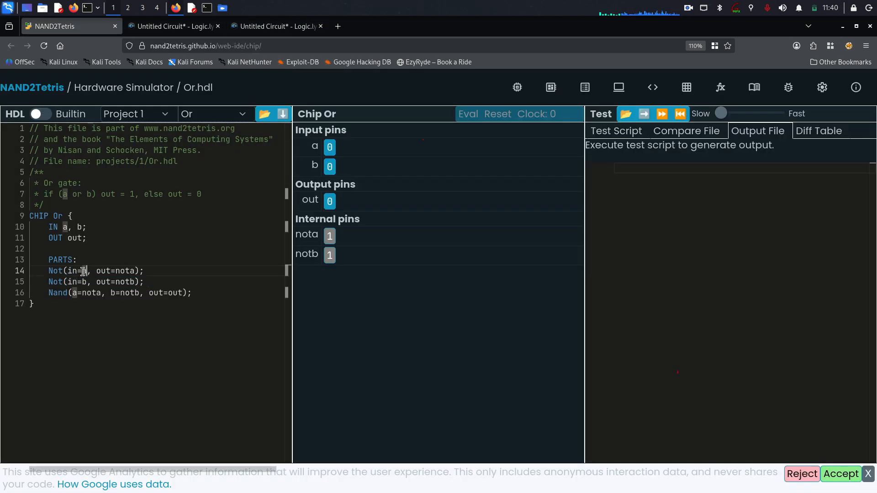
left_click(174, 26)
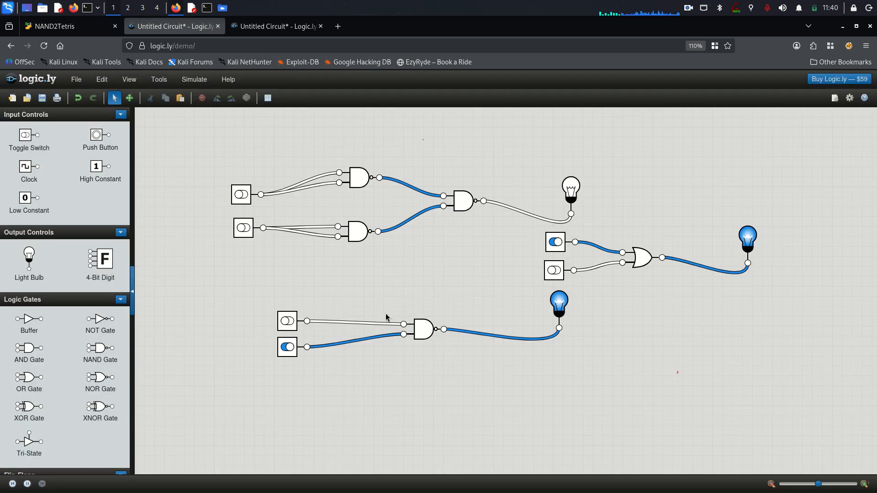
left_click(295, 350)
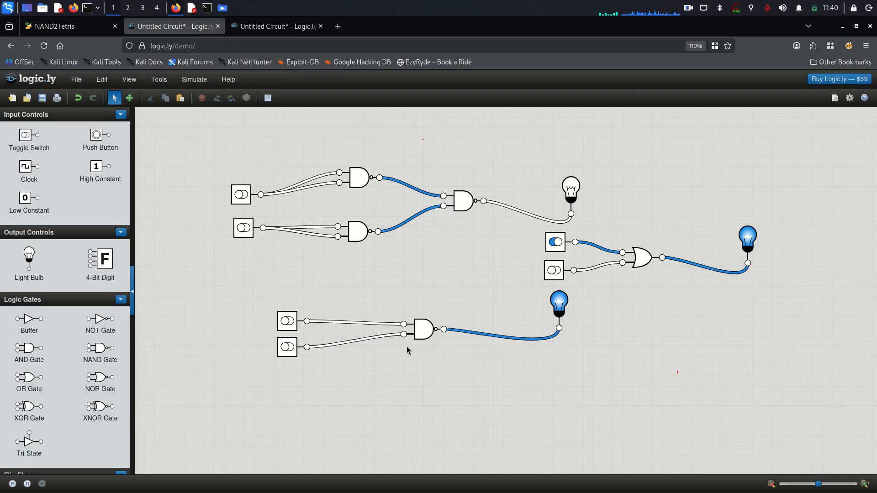
Handwrite 'b' beside the lower switch and 'in' at both NOT gate inputs, erasing stray marks.
left_click(285, 28)
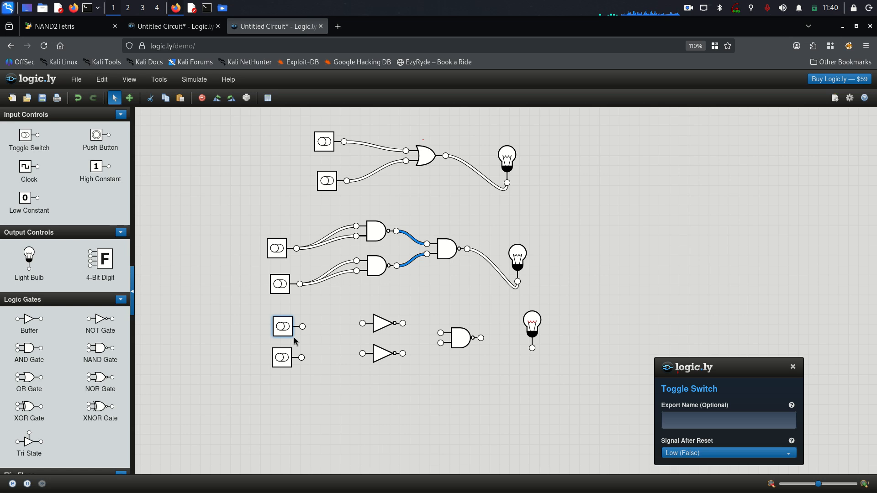
left_click(791, 367)
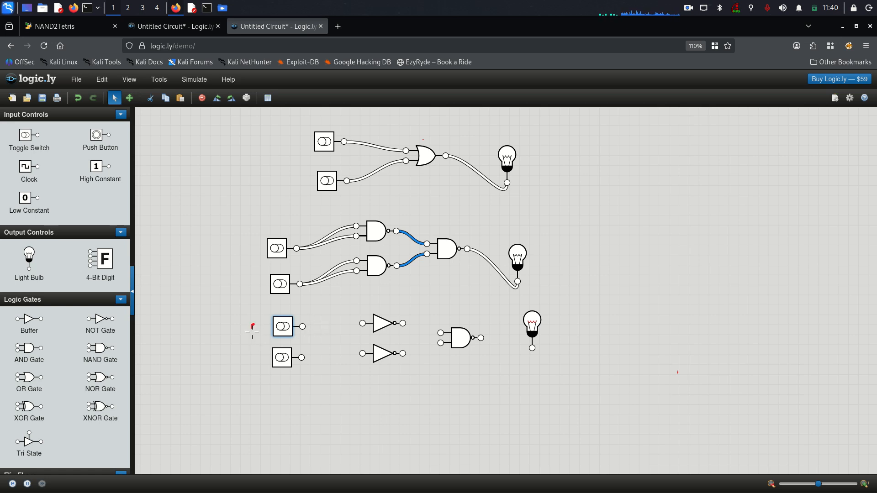
left_click_drag(257, 353, 262, 357)
left_click_drag(343, 306, 349, 304)
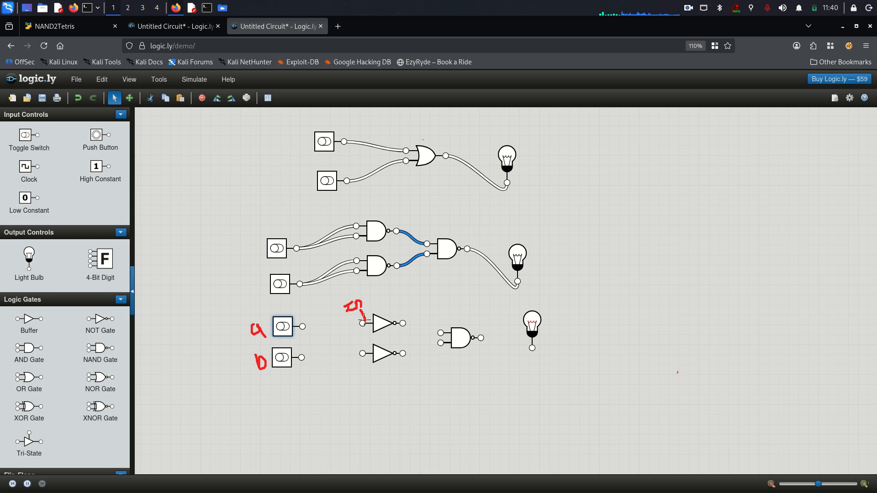
mouse_move(364, 320)
left_mouse_down()
mouse_move(361, 303)
mouse_move(368, 311)
left_mouse_up()
mouse_move(360, 362)
left_mouse_down()
mouse_move(366, 367)
mouse_move(356, 327)
left_mouse_up()
mouse_move(357, 260)
left_mouse_down()
mouse_move(345, 250)
mouse_move(388, 361)
mouse_move(341, 302)
mouse_move(361, 288)
mouse_move(355, 323)
mouse_move(360, 305)
mouse_move(360, 314)
left_mouse_up()
left_click(355, 302)
left_click(354, 353)
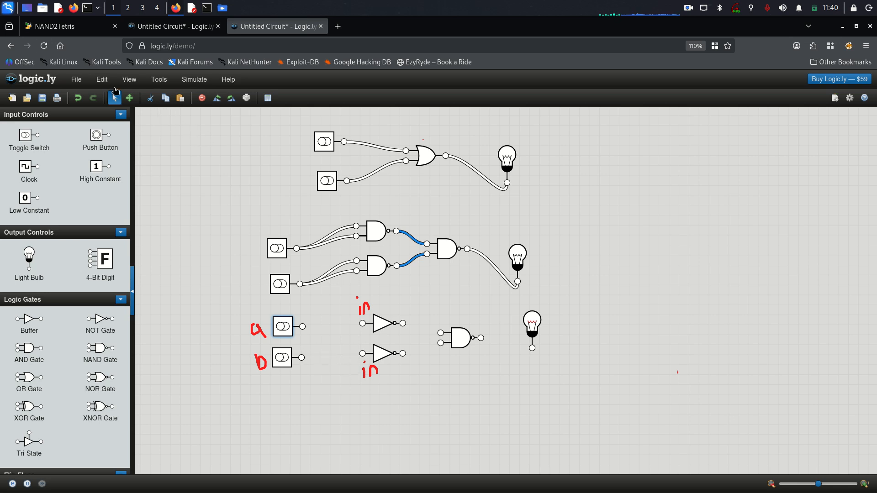
left_click(50, 26)
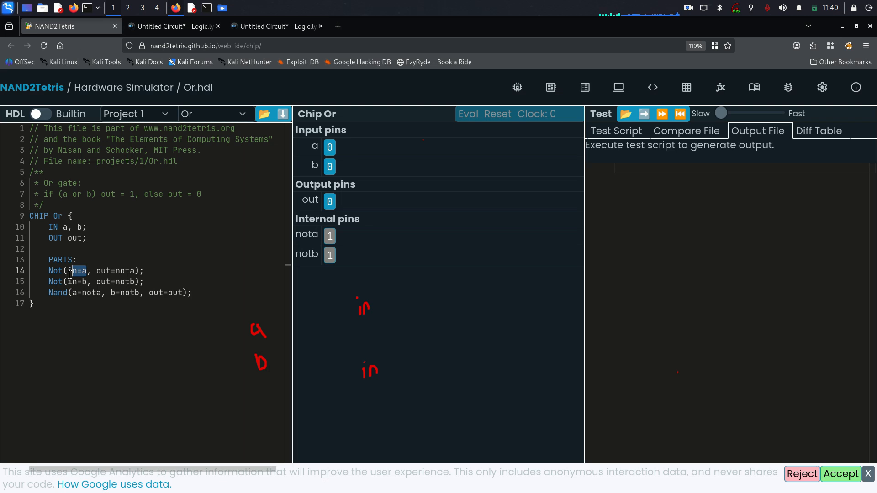
Check in=a on line 14, then wire switch a's output into the upper NOT gate.
left_click_drag(68, 272, 84, 273)
left_click(85, 273)
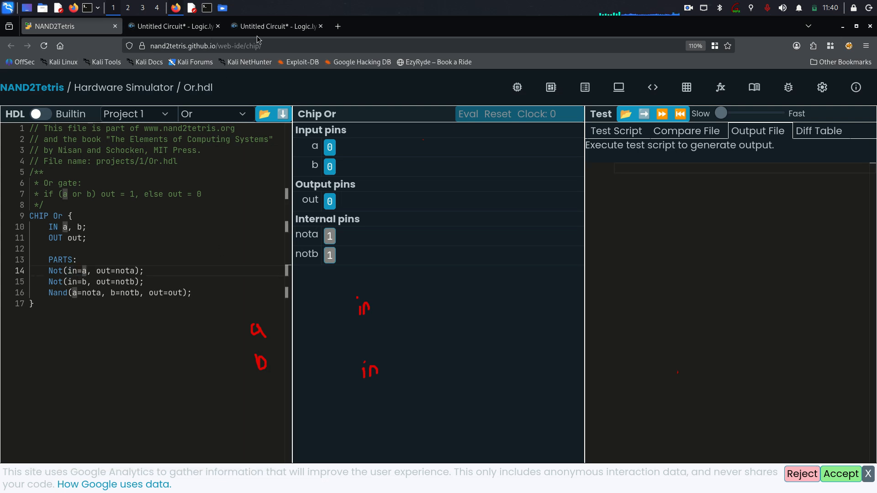
left_click(274, 26)
left_click(304, 328)
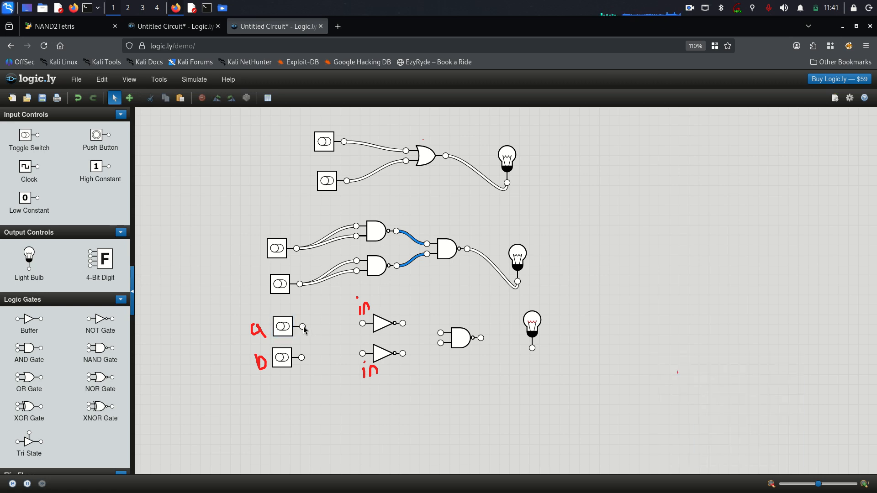
left_click_drag(303, 327, 362, 323)
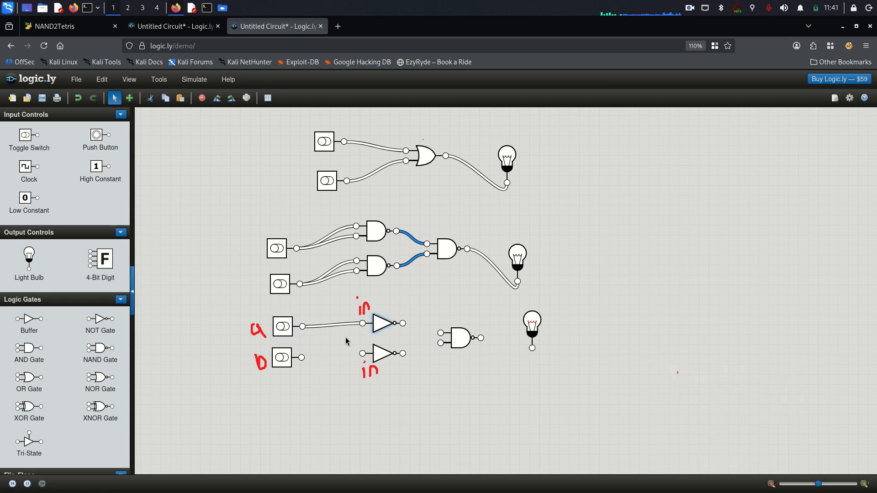
Check Not(in=b) on line 15, then wire switch b into the lower NOT gate's input.
left_click(68, 26)
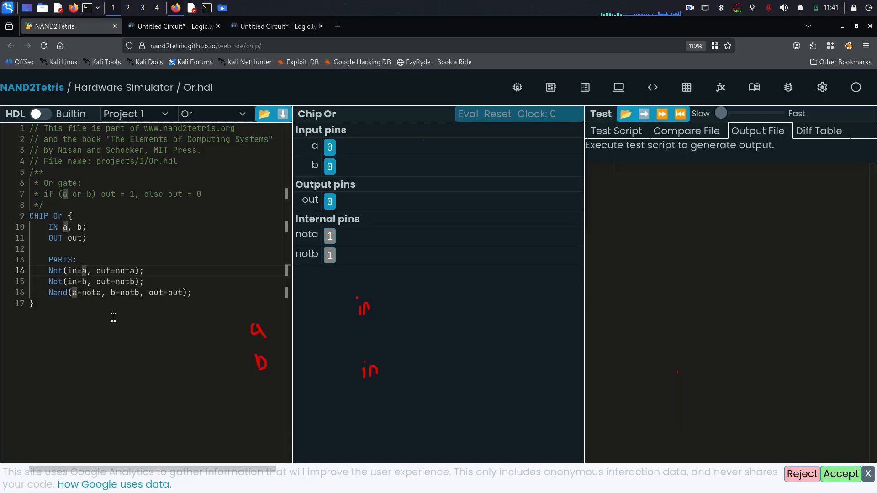
left_click(71, 278)
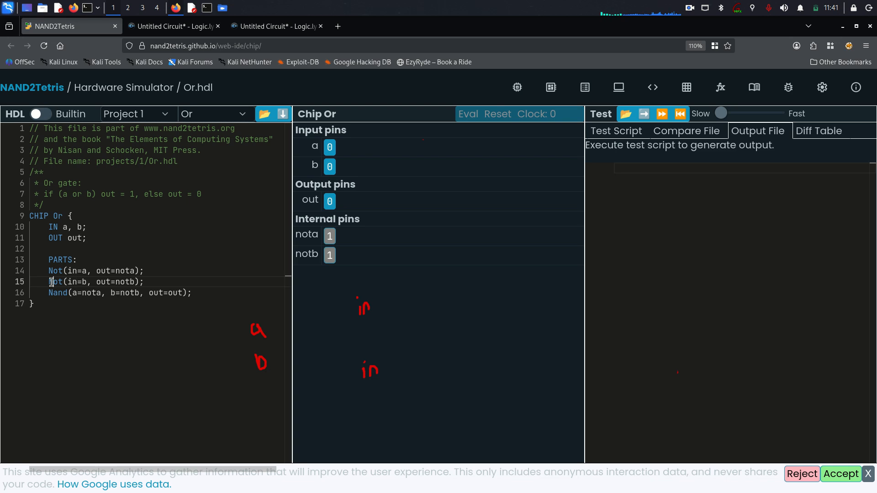
left_click_drag(49, 282, 83, 282)
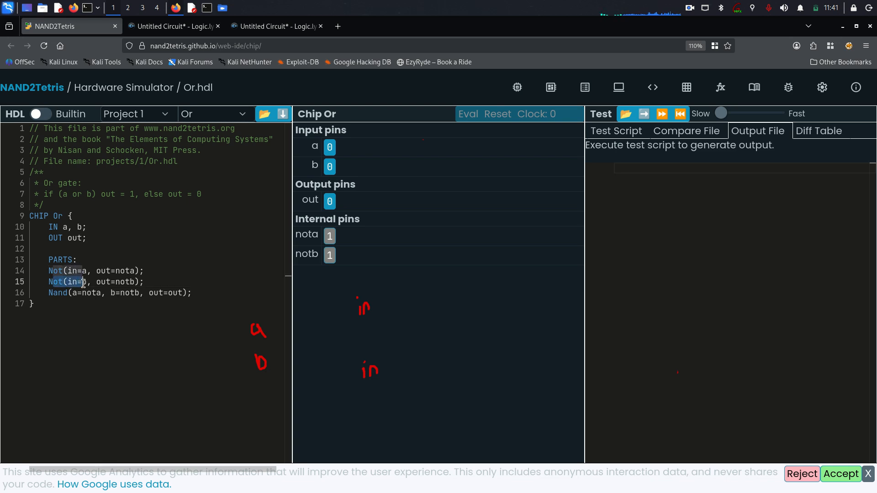
left_click(83, 282)
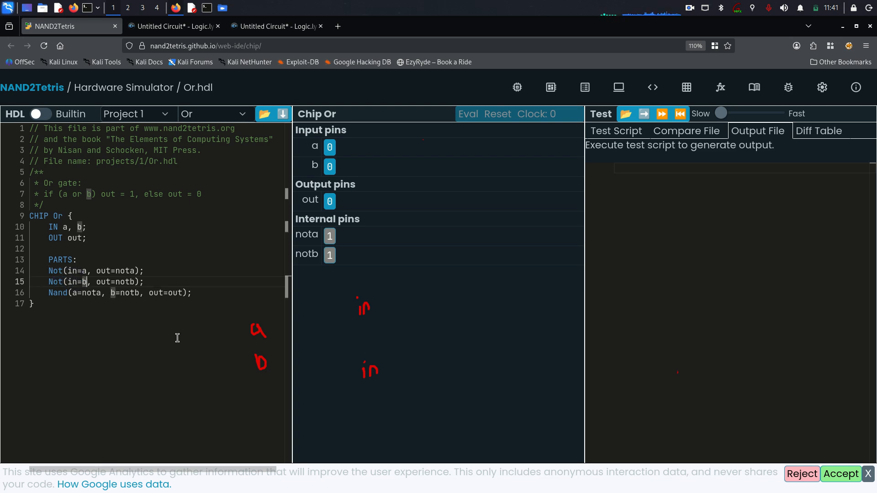
left_click(254, 27)
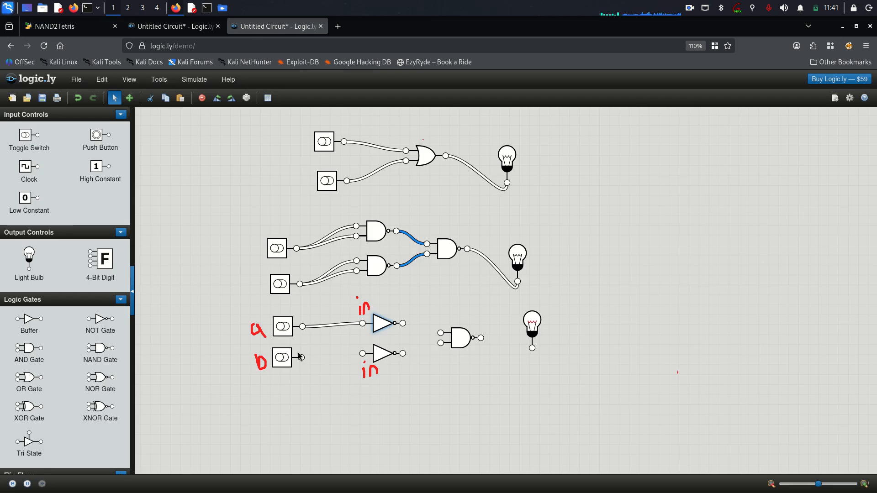
left_click_drag(301, 357, 364, 354)
left_click(383, 358)
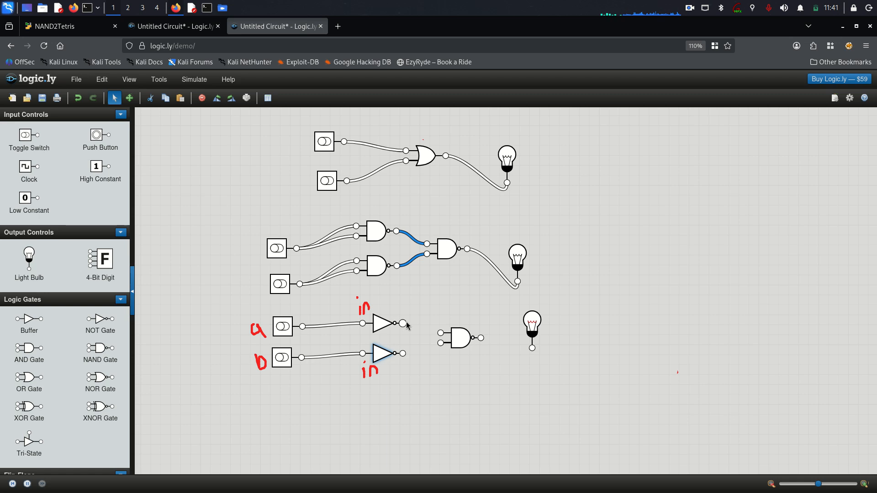
Glance at the other OR circuit and highlight out=nota on line 14 of Or.hdl.
left_click(185, 28)
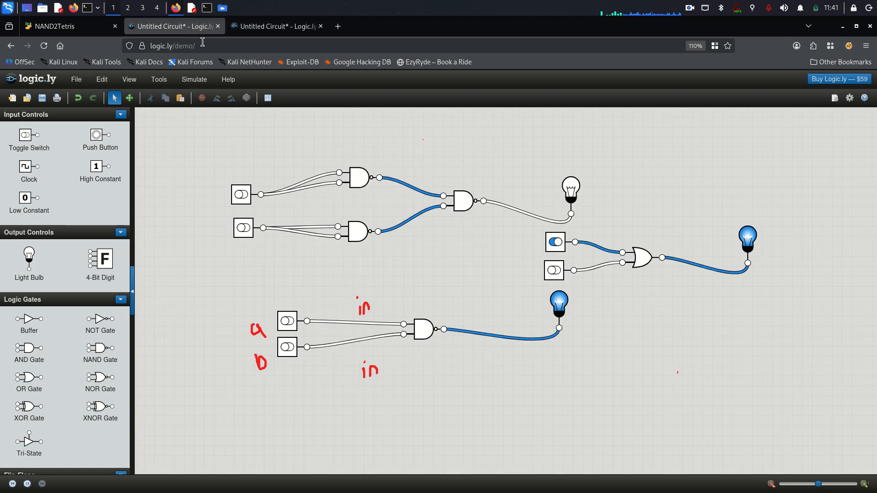
left_click(256, 27)
left_click(83, 28)
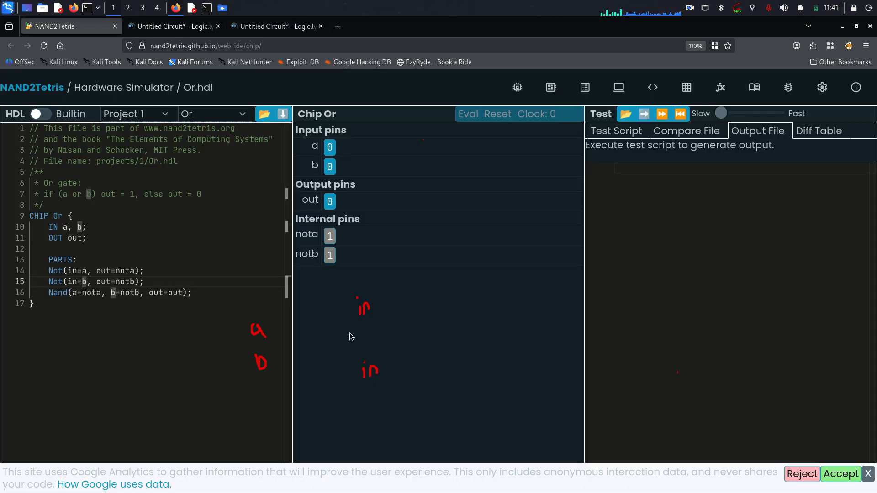
left_click_drag(96, 271, 116, 271)
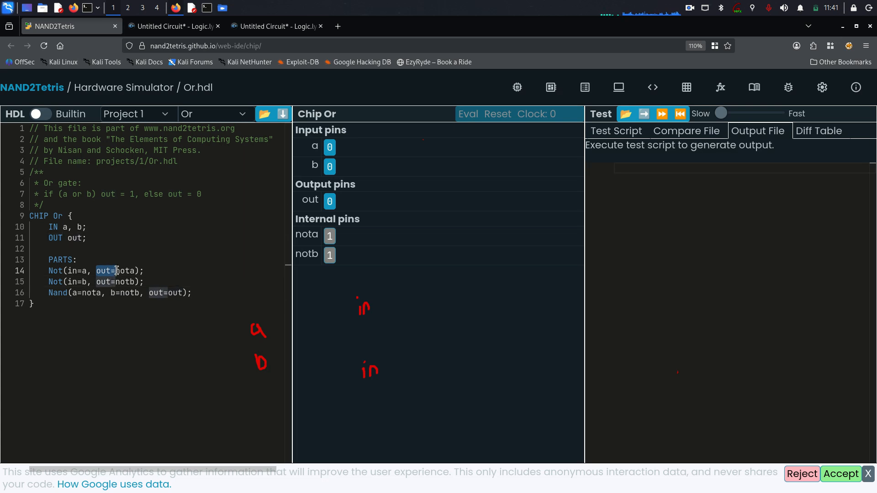
double_click(113, 272)
double_click(123, 270)
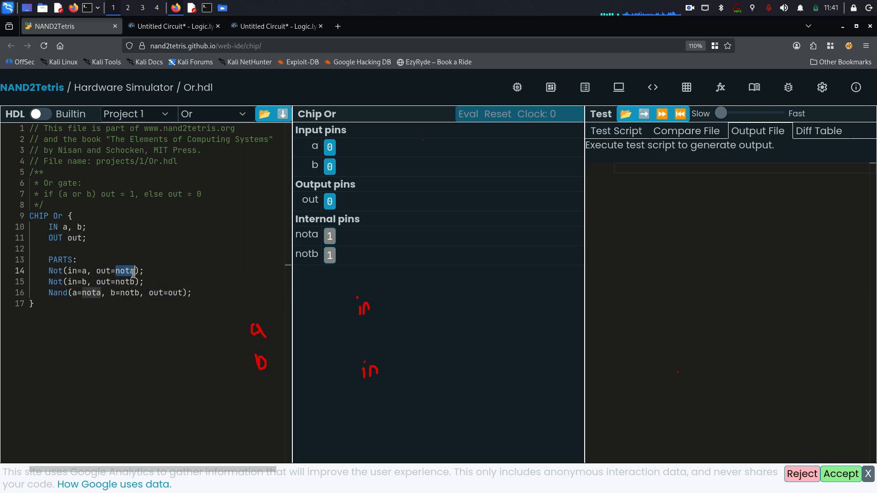
left_click(269, 27)
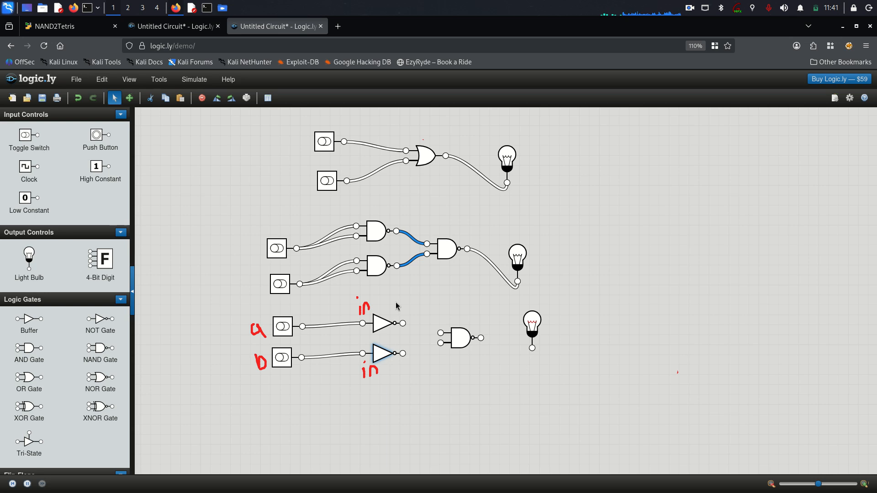
Wire the top NOT output into the NAND's upper input and label its lower input 'B pin'.
mouse_move(403, 324)
left_mouse_down()
mouse_move(438, 336)
mouse_move(441, 328)
left_mouse_up()
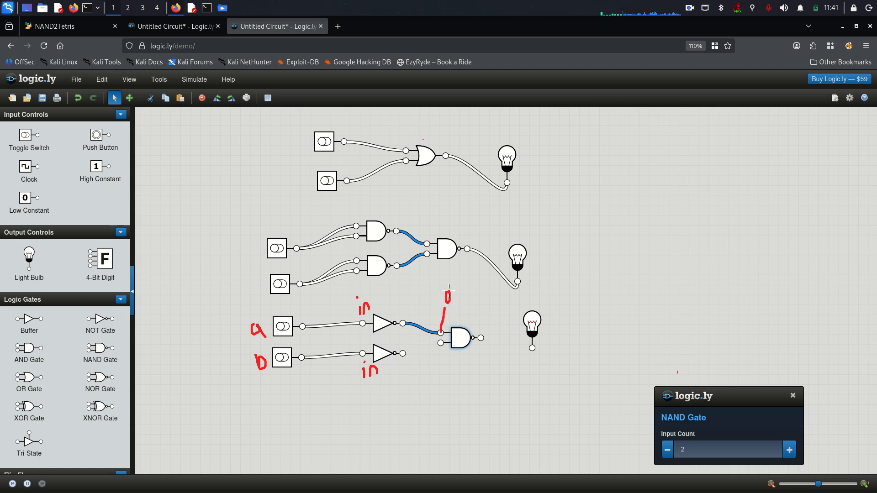
left_click_drag(441, 343, 453, 382)
left_click_drag(470, 294, 471, 304)
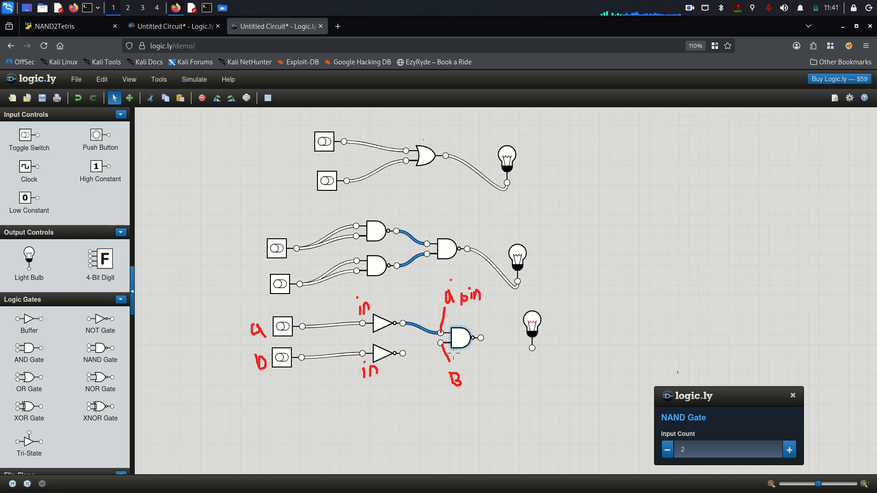
mouse_move(466, 379)
left_mouse_down()
mouse_move(466, 396)
mouse_move(466, 387)
left_mouse_up()
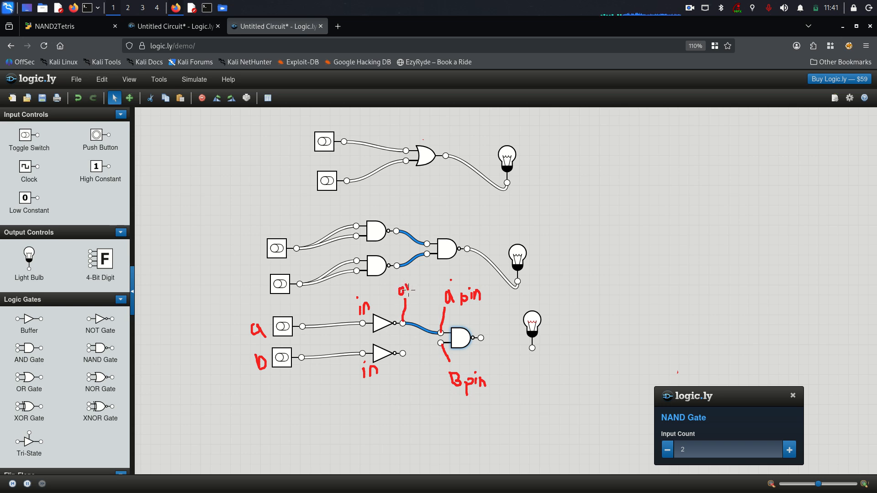
Label the top NOT output, the middle circuit's output and the lower NOT output as 'out'.
left_click_drag(414, 286, 422, 283)
left_click_drag(471, 233, 471, 247)
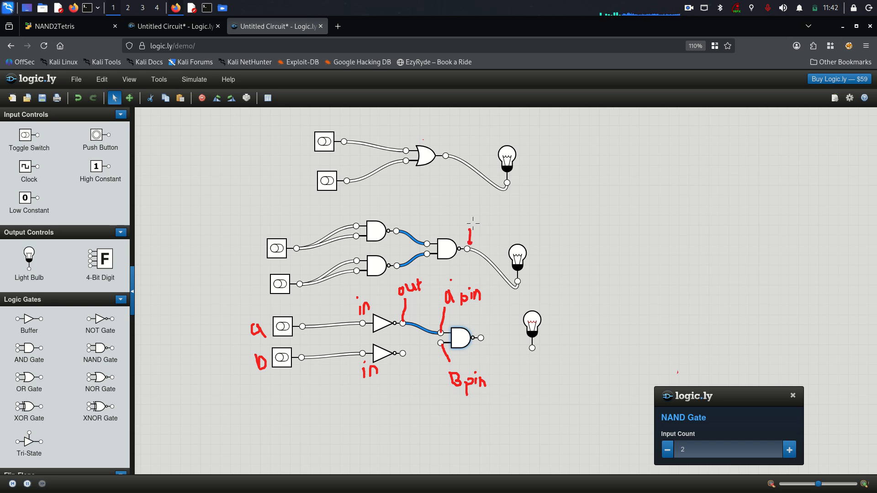
left_click_drag(473, 213, 480, 211)
left_click_drag(404, 356, 409, 368)
mouse_move(418, 378)
left_mouse_down()
mouse_move(416, 393)
mouse_move(423, 384)
left_mouse_up()
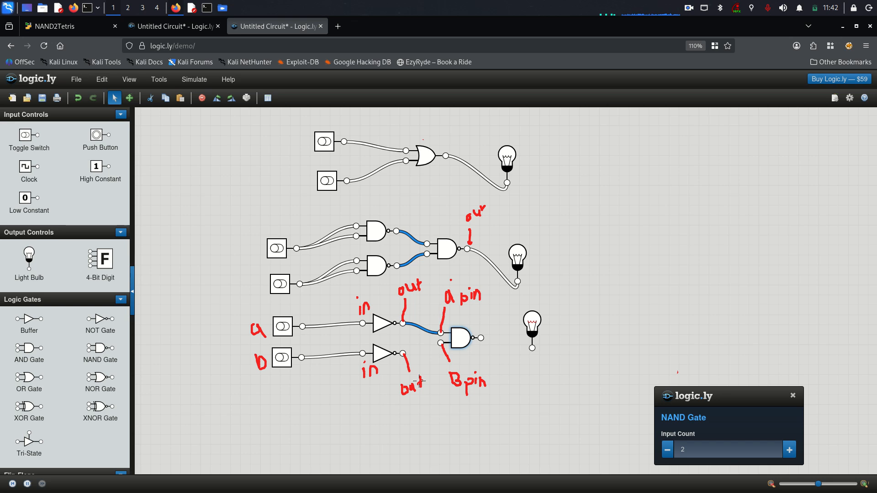
left_click(90, 26)
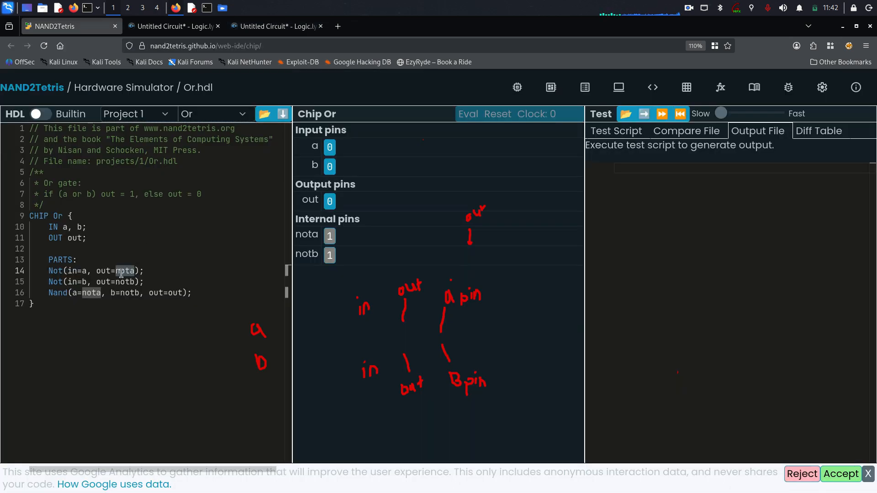
Review nota on line 14 and select the Not(in=b, out=notb) line in Or.hdl.
left_click(94, 270)
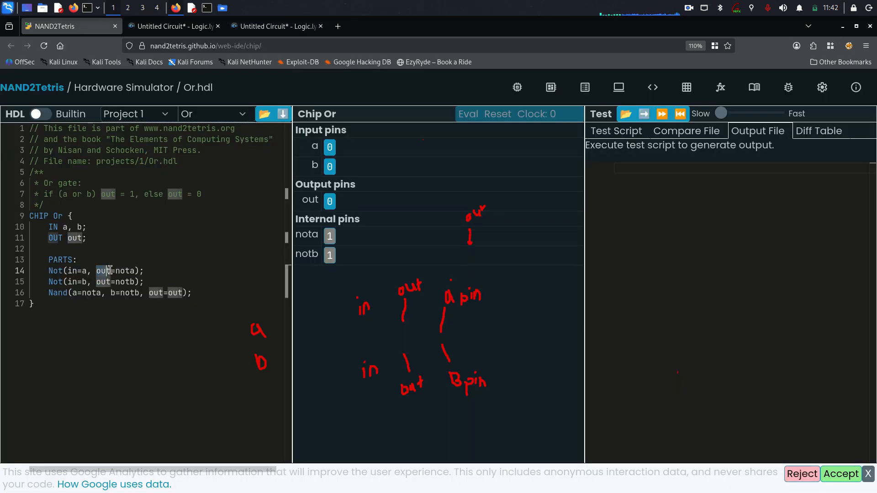
right_click(134, 273)
left_click(274, 26)
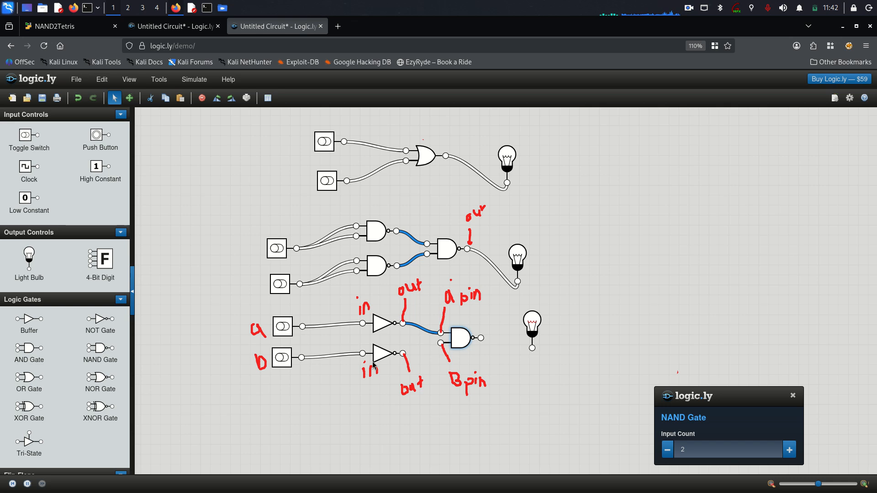
left_click(69, 28)
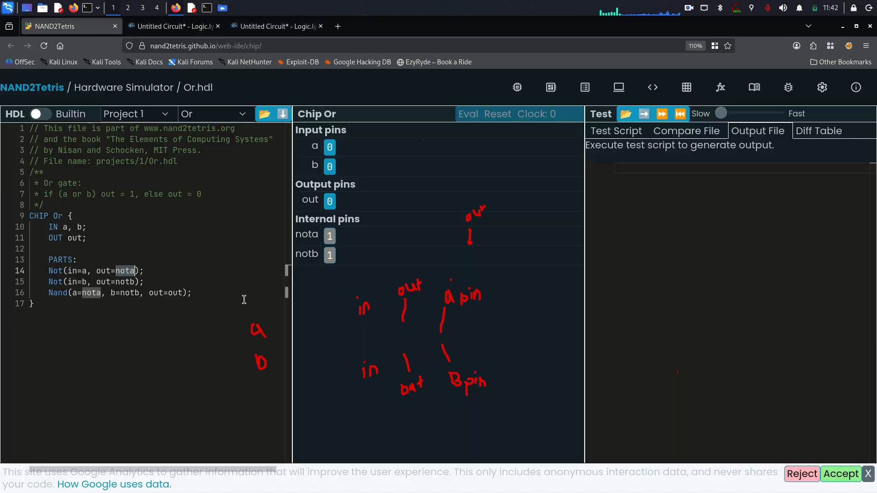
left_click_drag(44, 282, 134, 282)
left_click(161, 282)
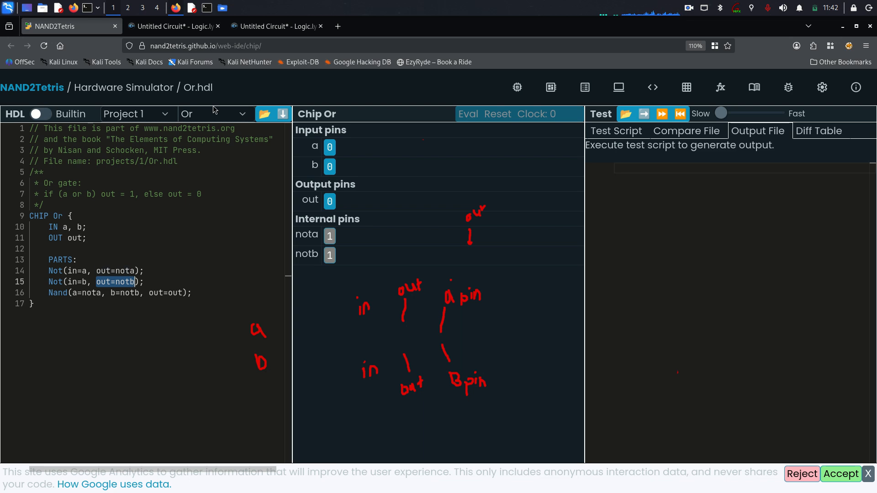
Wire the lower NOT output into the NAND's lower input, then view the other OR circuit.
left_click(275, 27)
left_click_drag(402, 353, 442, 345)
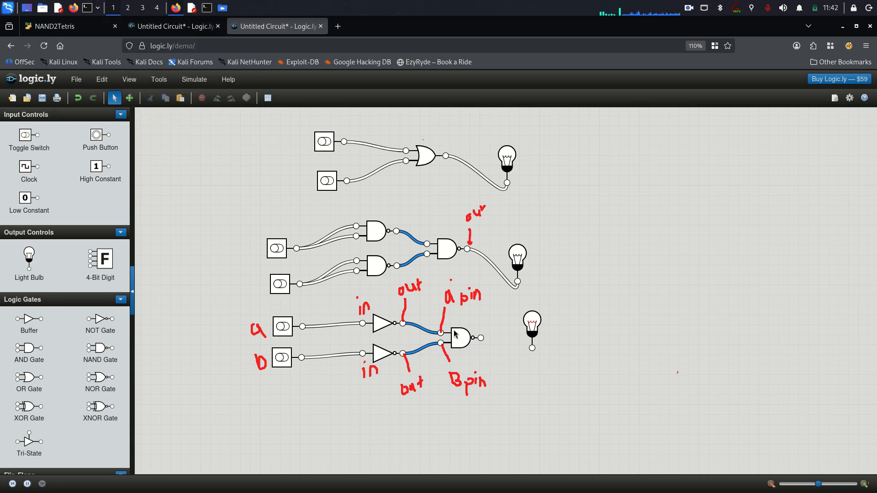
left_click(175, 26)
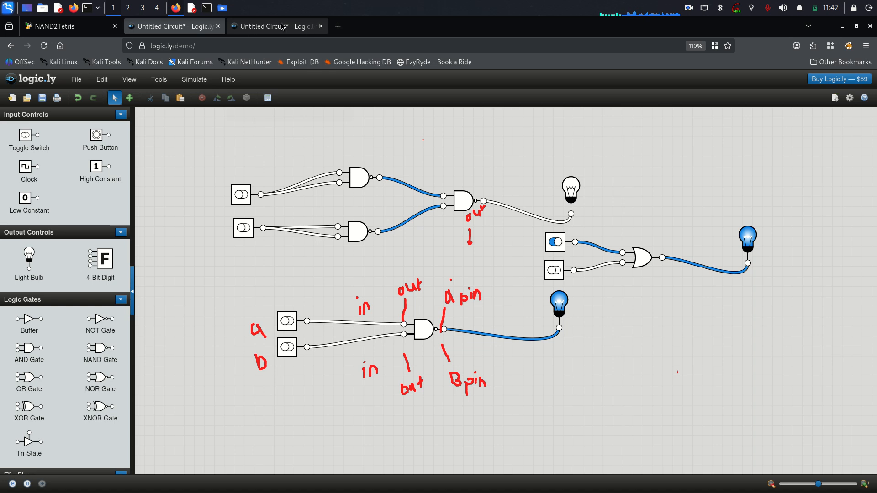
In Or.hdl, select the a=nota and b=notb arguments of the Nand line on line 16.
left_click(247, 31)
left_click(60, 26)
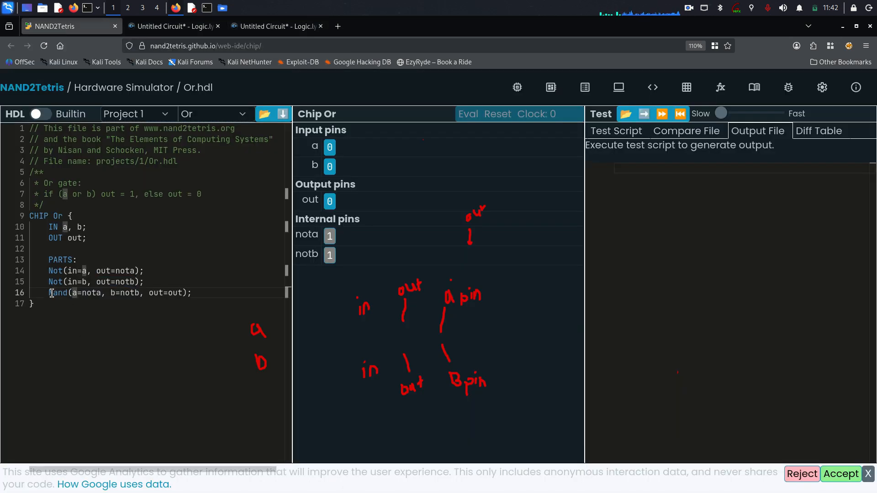
left_click_drag(52, 292, 143, 296)
left_click(145, 293)
left_click(69, 293)
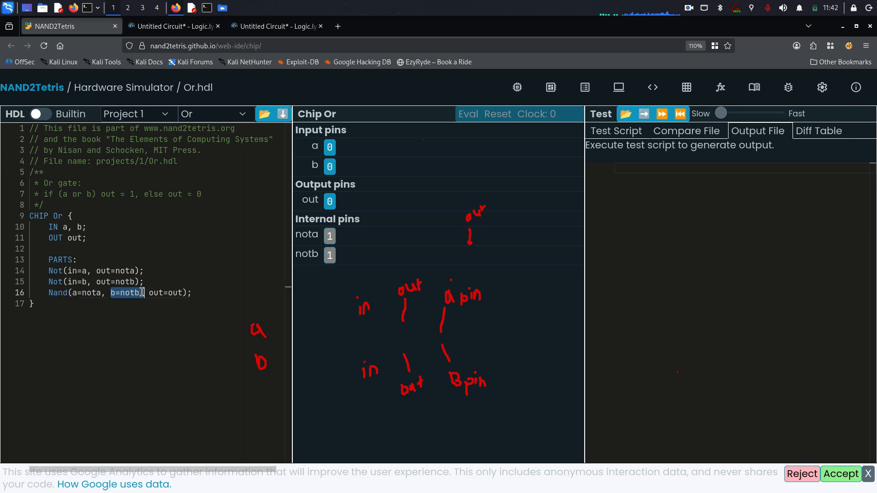
left_click(141, 301)
left_click_drag(82, 295, 178, 295)
left_click(137, 309)
left_click(138, 300)
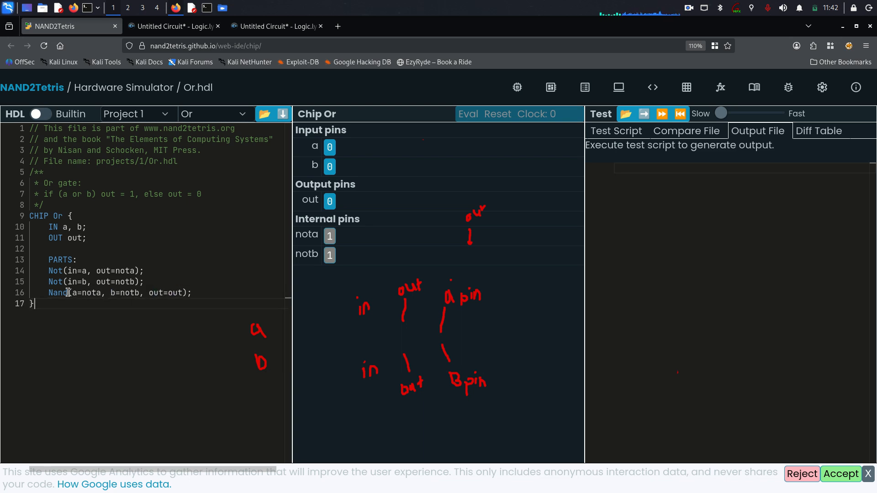
left_click_drag(43, 293, 176, 307)
left_click(176, 308)
Match the Nand line's a and b pins against the NAND gate inputs in Logic.ly.
left_click(274, 28)
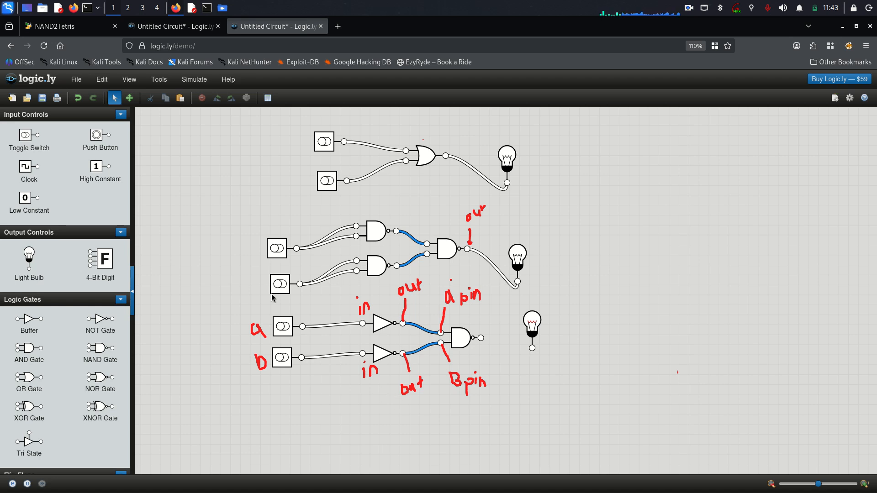
left_click(69, 26)
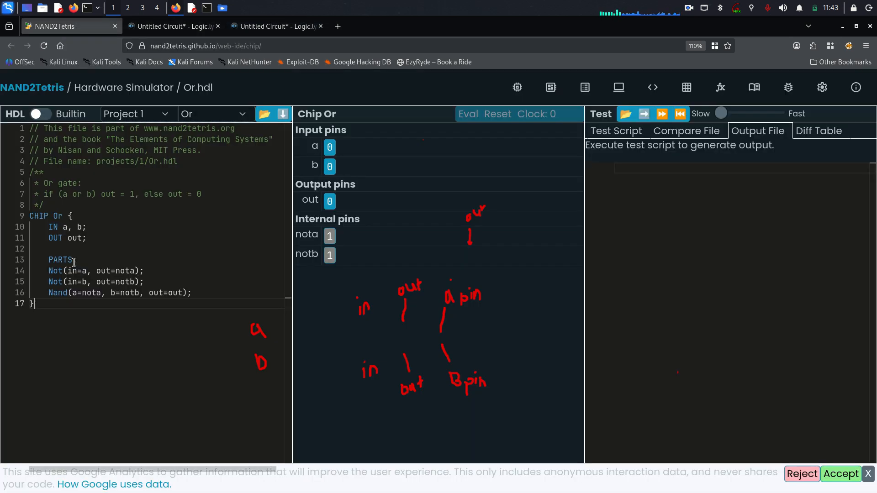
left_click_drag(72, 292, 82, 292)
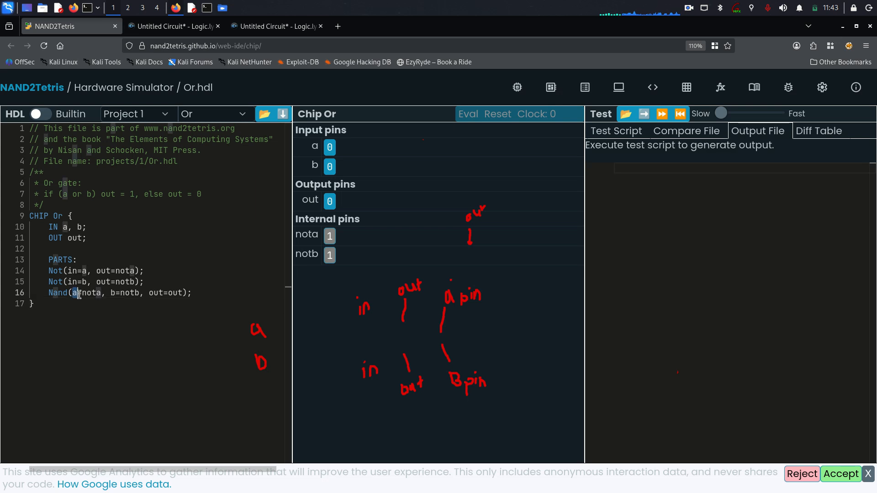
double_click(75, 293)
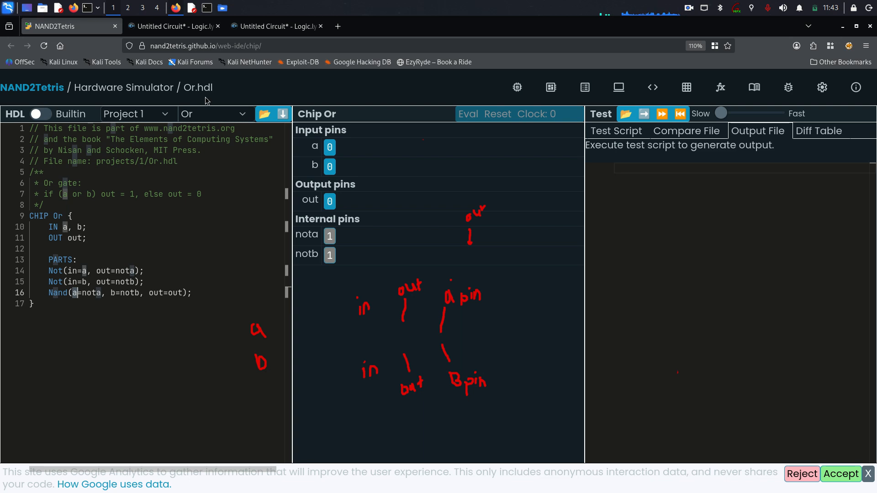
left_click(274, 26)
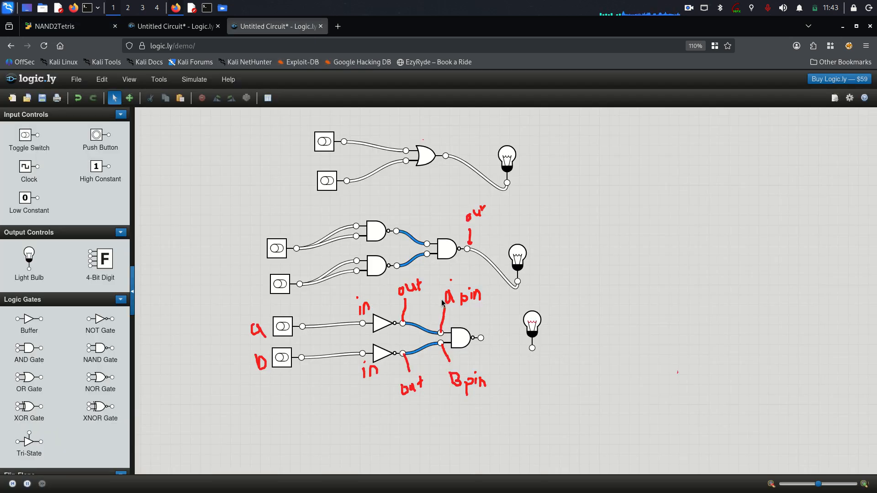
left_click(83, 26)
left_click_drag(111, 293, 118, 294)
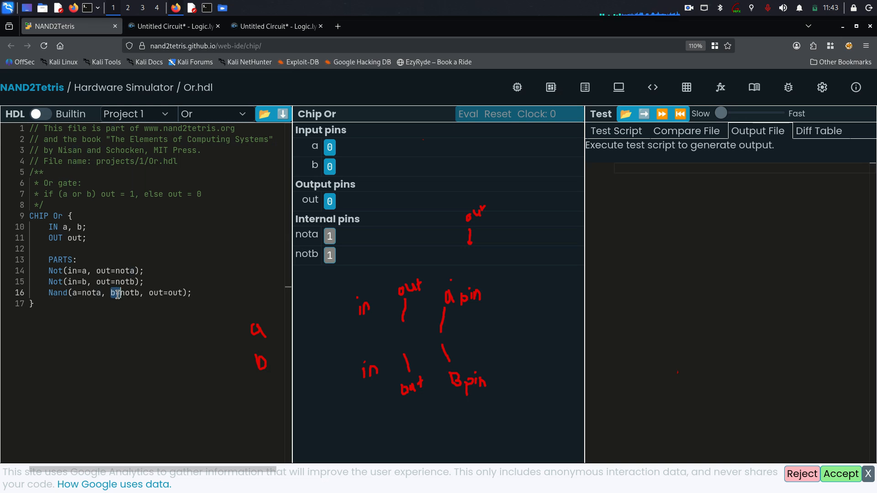
left_click(275, 26)
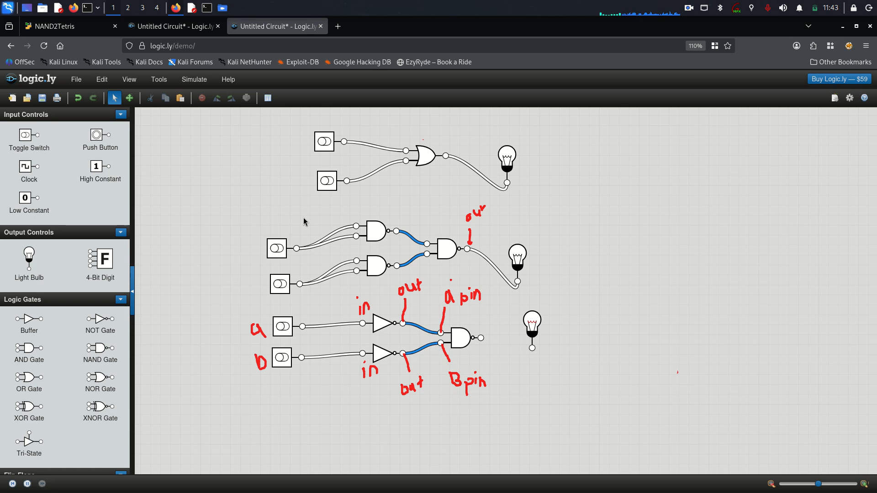
Highlight every use of nota and notb, and mark the lower NOT gate in red.
left_click(84, 27)
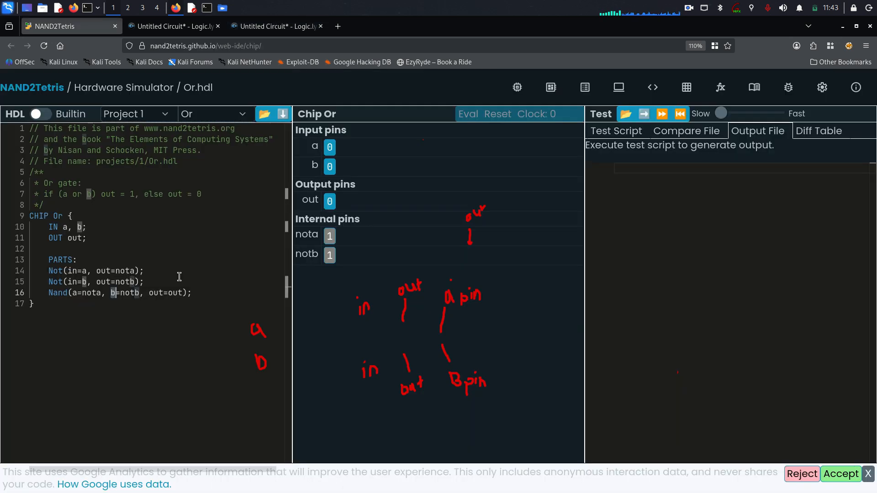
left_click(84, 293)
left_click(130, 293)
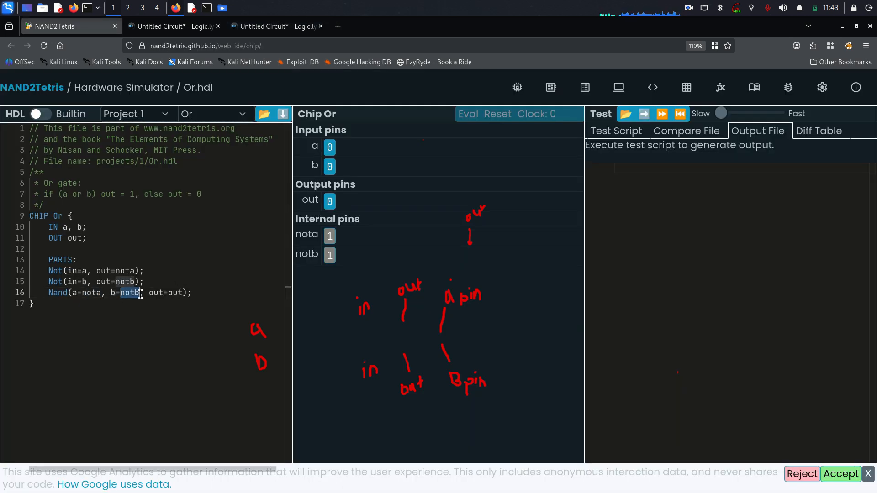
left_click(274, 26)
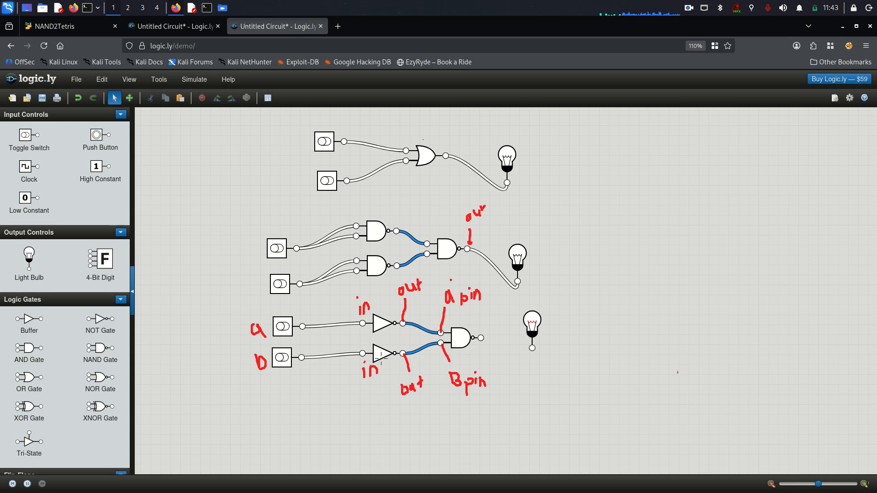
mouse_move(380, 354)
left_mouse_down()
mouse_move(386, 411)
mouse_move(386, 357)
mouse_move(372, 399)
left_mouse_up()
left_click(71, 29)
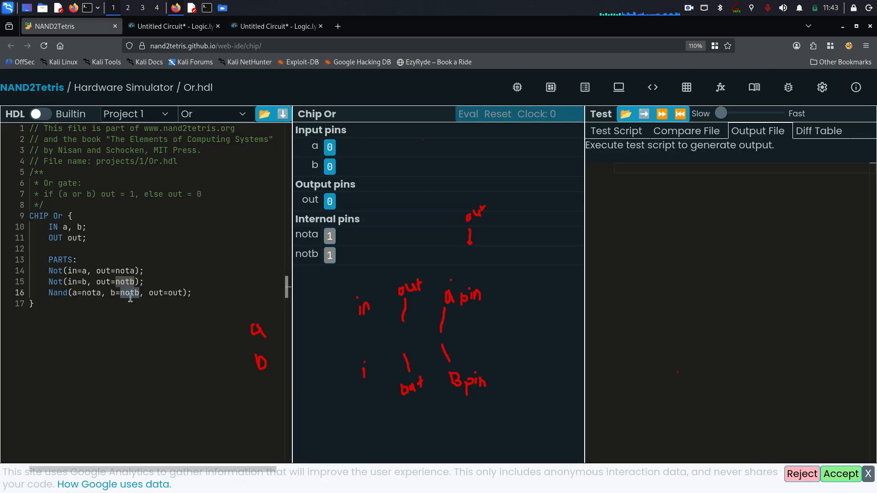
left_click(89, 293)
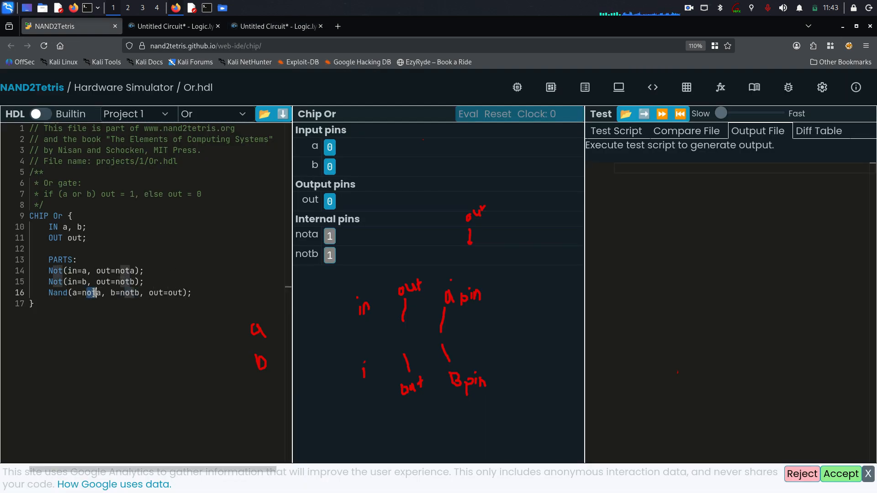
left_click(257, 28)
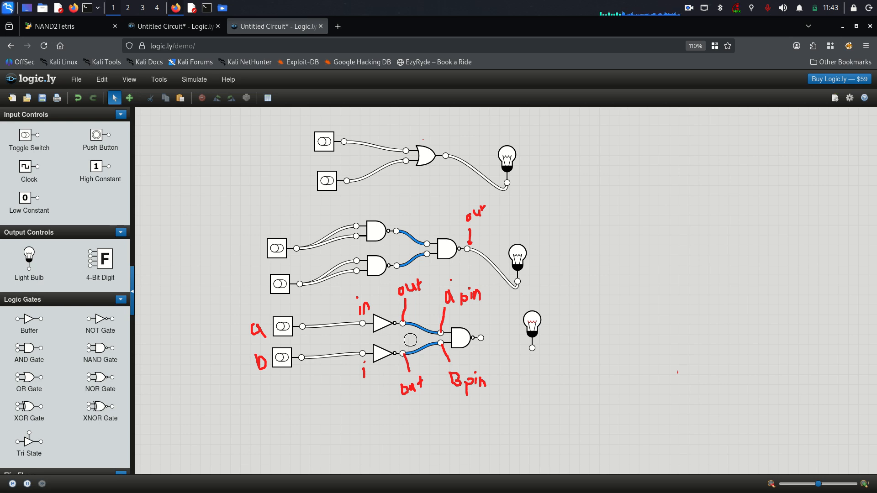
Mark the lower NOT gate's output and draw a blue line from it, erasing misdrawn letters.
left_click_drag(408, 336, 402, 350)
mouse_move(410, 338)
left_mouse_down()
mouse_move(365, 418)
mouse_move(376, 422)
left_mouse_up()
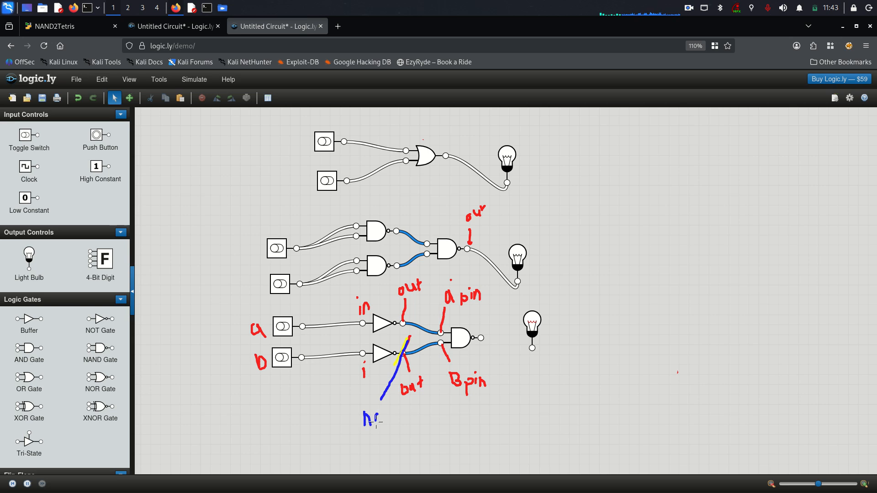
right_click(386, 421)
left_click(386, 421, "shift")
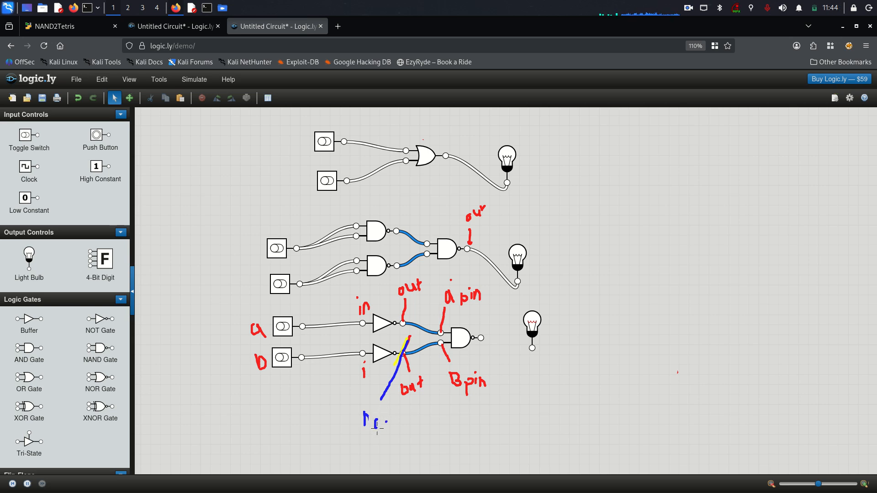
right_click(376, 421)
left_click(374, 421)
Write the blue 'not b' label, line the upper NOT output, and check out= in Or.hdl.
left_click_drag(358, 430, 366, 429)
left_click_drag(391, 424, 392, 425)
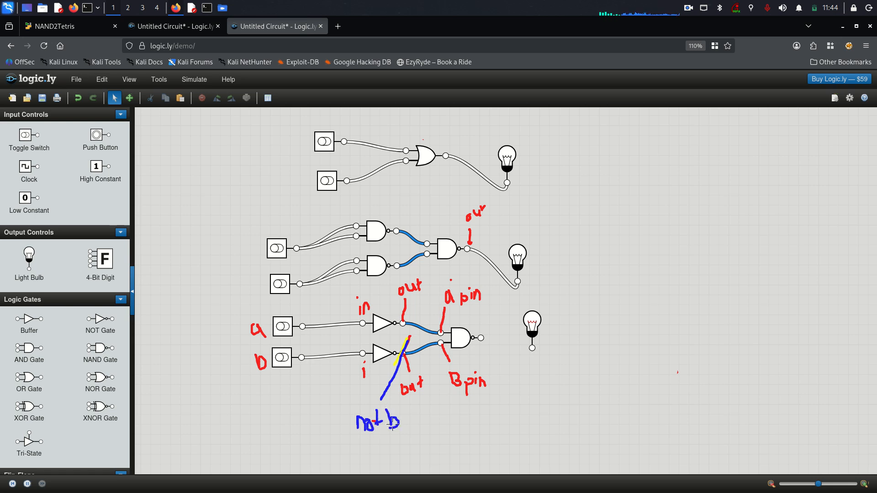
mouse_move(405, 320)
left_mouse_down()
mouse_move(522, 236)
mouse_move(557, 236)
left_mouse_up()
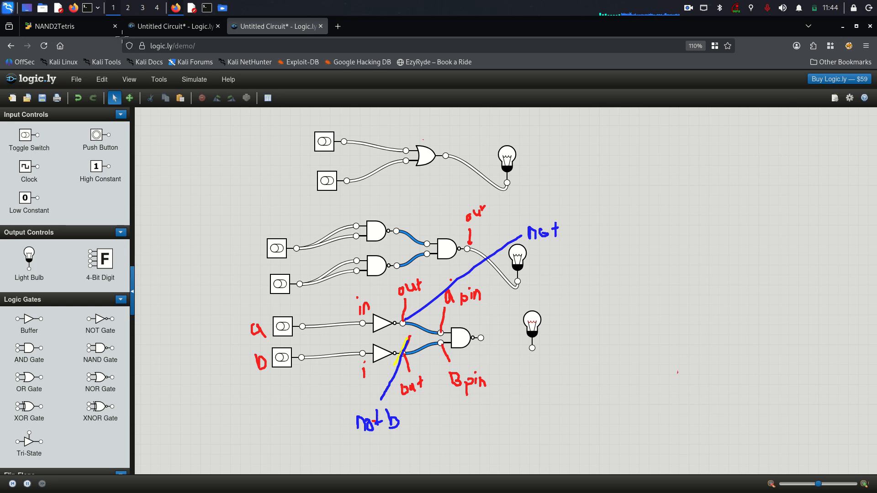
left_click(84, 27)
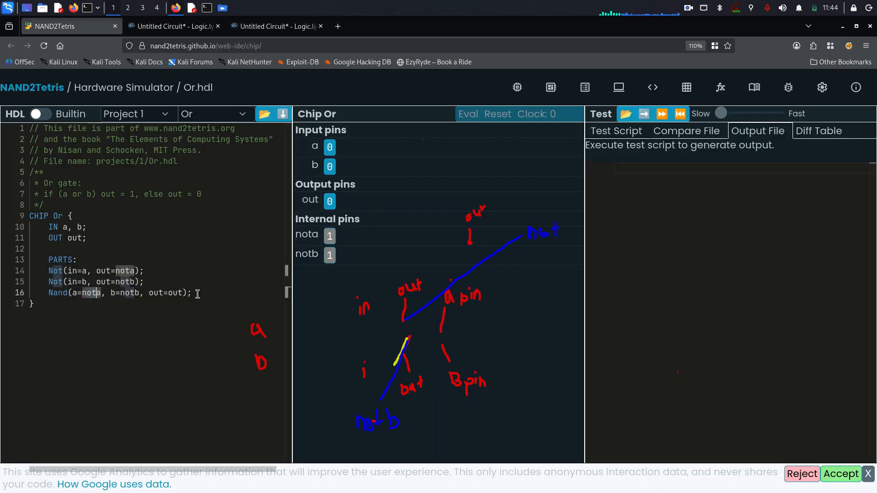
double_click(156, 293)
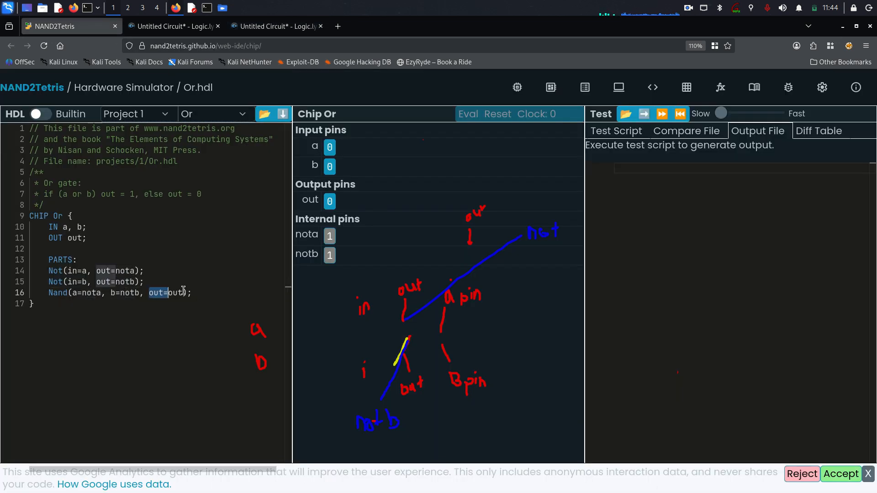
left_click(274, 27)
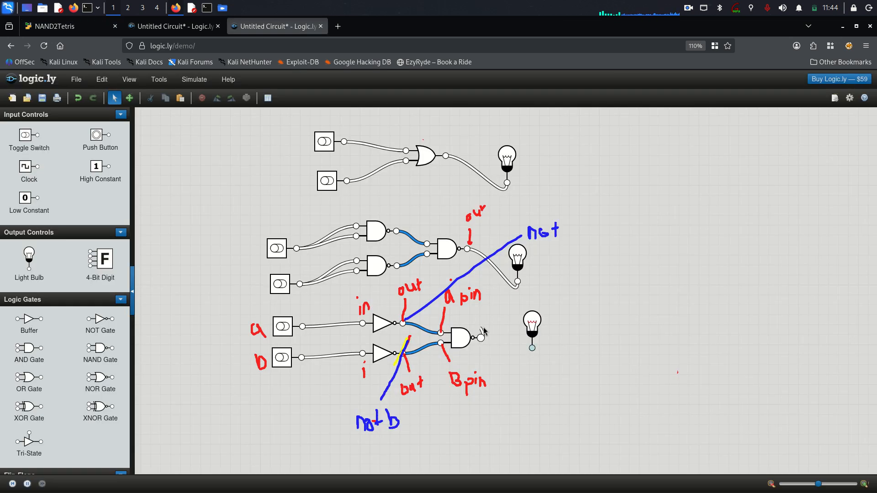
Mark the NAND output, label the lower bulb's input 'out', and draw its connection.
mouse_move(485, 323)
left_mouse_down()
mouse_move(478, 334)
mouse_move(506, 302)
left_mouse_up()
left_click_drag(532, 372, 551, 377)
left_click_drag(556, 360, 557, 372)
left_click_drag(489, 343, 532, 352)
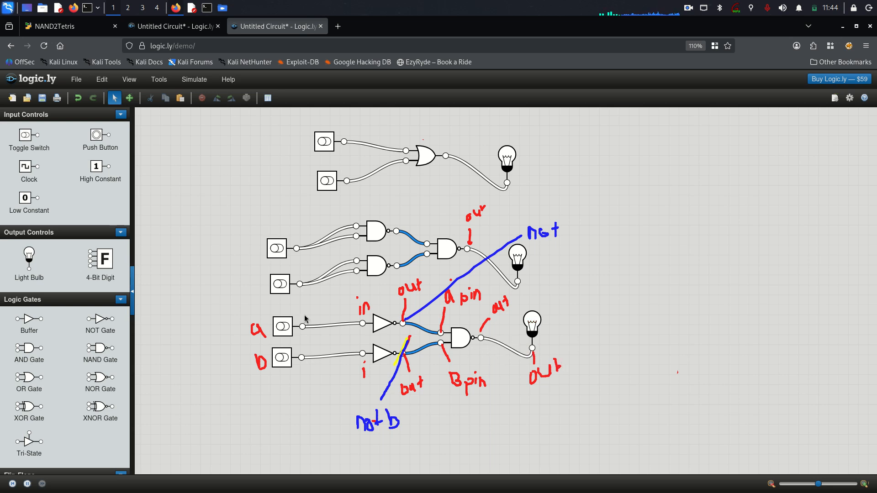
Toggle the lower circuit's inputs a and b through several on/off combinations.
left_click(281, 330)
left_click(278, 359)
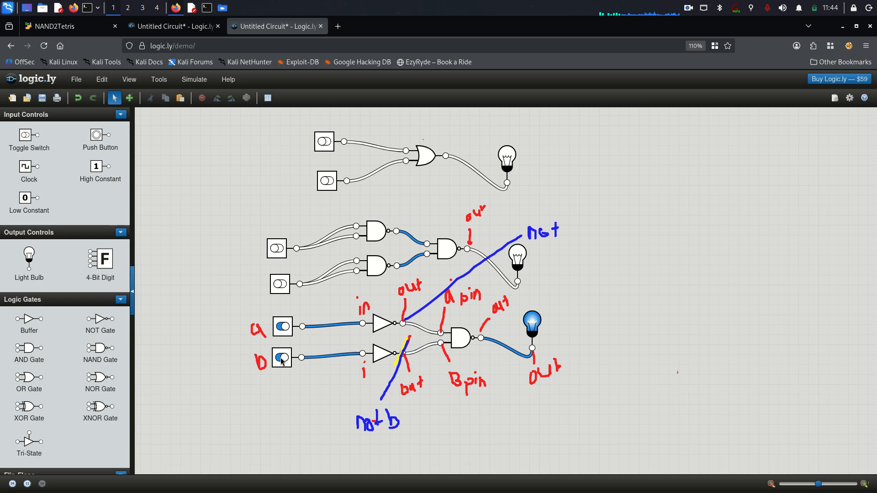
left_click(283, 327)
left_click(284, 358)
left_click(282, 328)
left_click(283, 359)
left_click(285, 330)
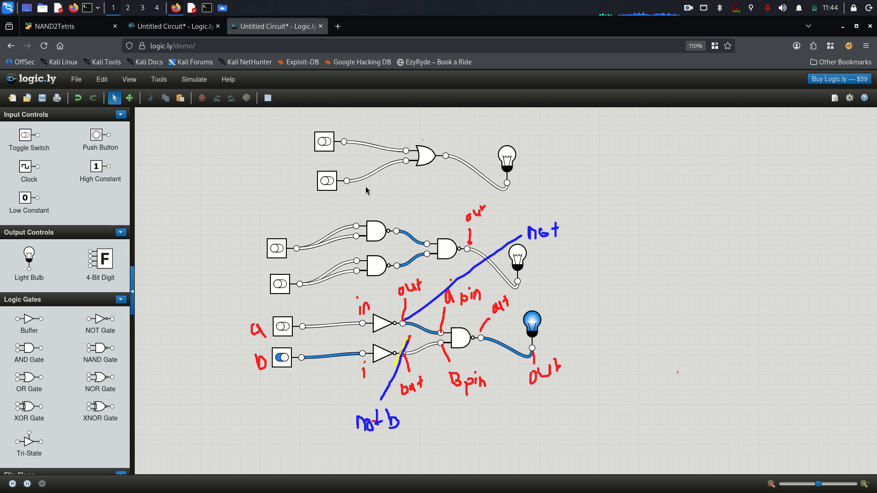
Turn on the top circuit's first input, set lower a on and b off, and erase the NOT b notes.
left_click(323, 142)
left_click(323, 142)
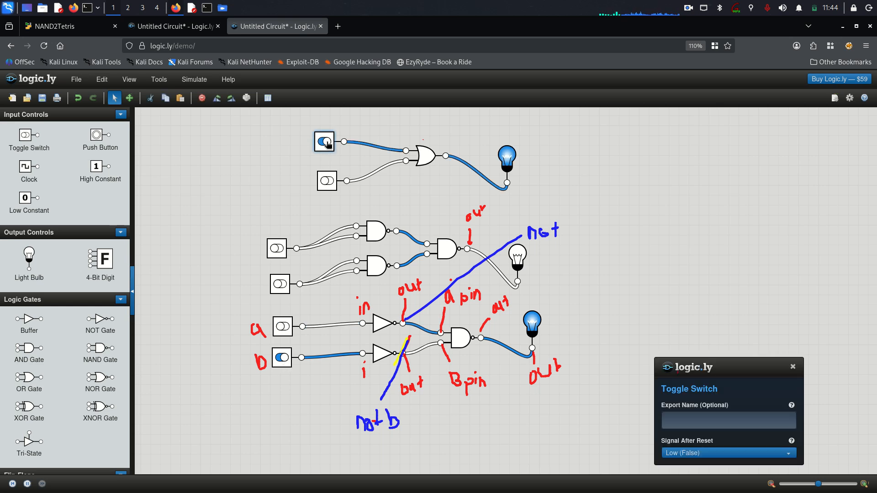
left_click(326, 181)
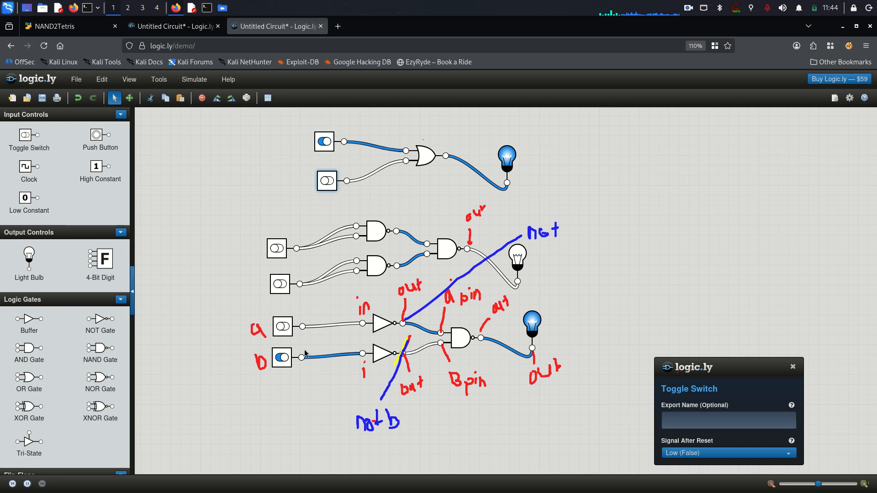
left_click(282, 327)
left_click(283, 358)
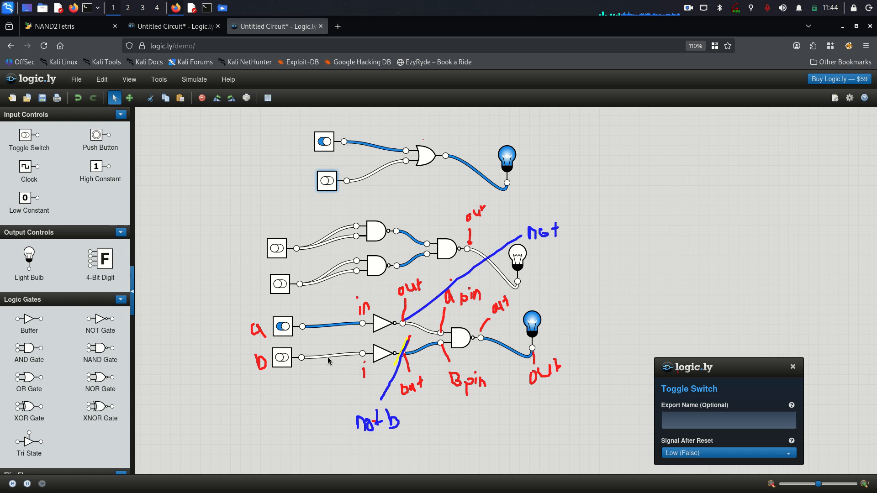
mouse_move(373, 379)
left_mouse_down()
mouse_move(353, 382)
mouse_move(343, 421)
mouse_move(587, 361)
mouse_move(670, 389)
left_mouse_up()
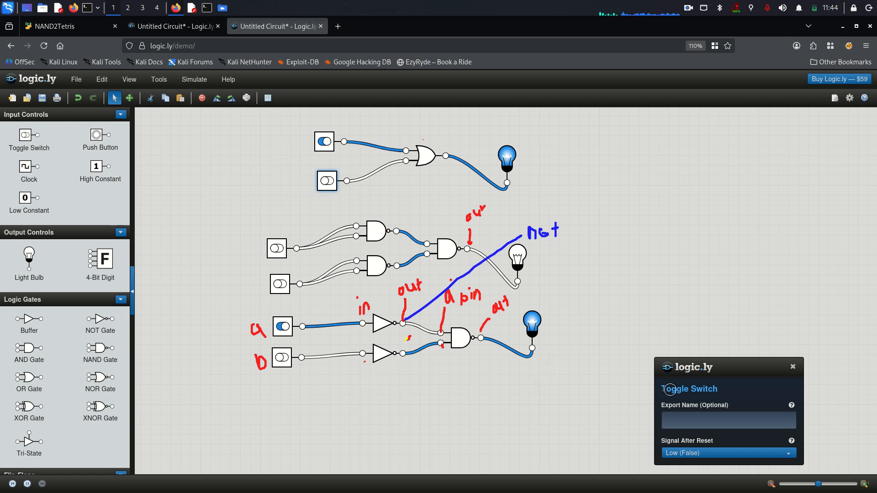
Erase the remaining pen annotations and leave annotation mode with F9.
left_click(793, 367)
right_click(683, 271)
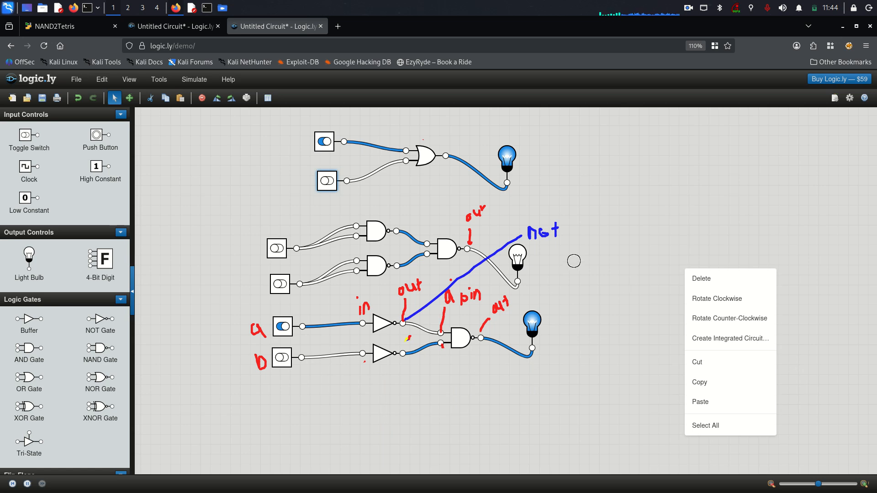
mouse_move(574, 260)
left_mouse_down()
mouse_move(534, 254)
mouse_move(498, 283)
mouse_move(360, 309)
mouse_move(398, 328)
mouse_move(391, 253)
mouse_move(238, 302)
mouse_move(482, 330)
left_mouse_up()
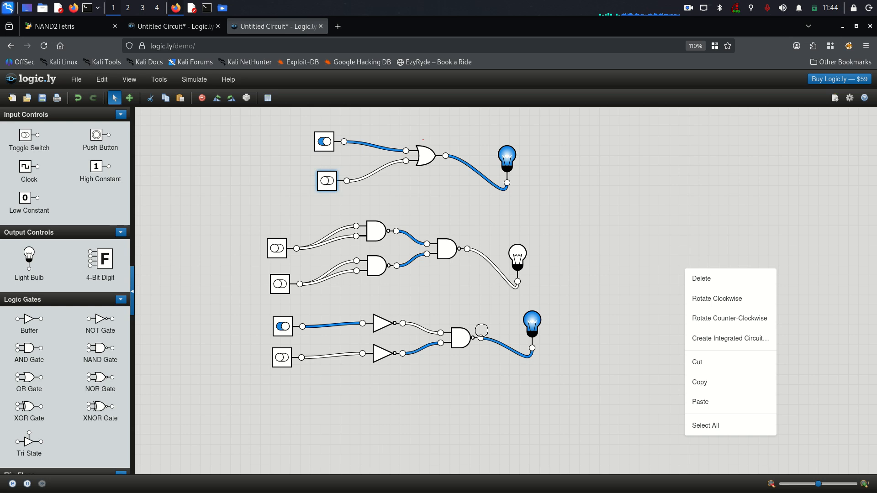
key("F9")
left_click(565, 322)
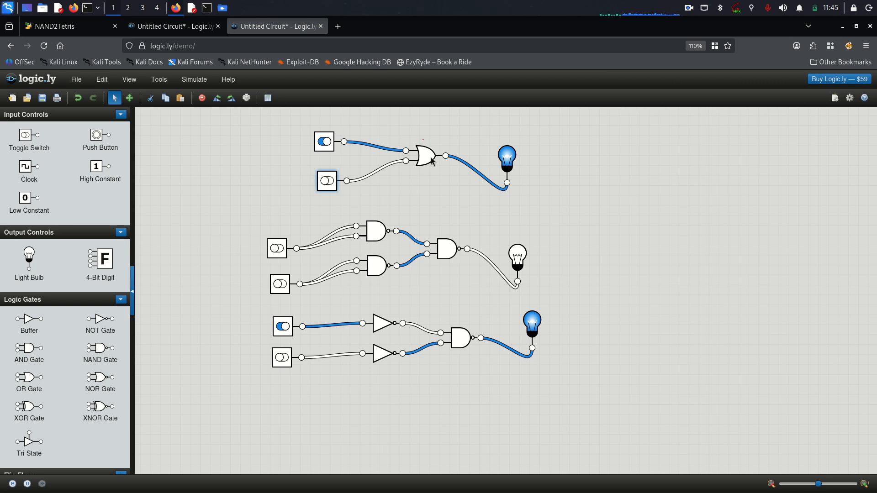
Nudge the top OR gate left and place an XNOR and a NOR gate below the circuits.
left_click_drag(432, 160, 423, 164)
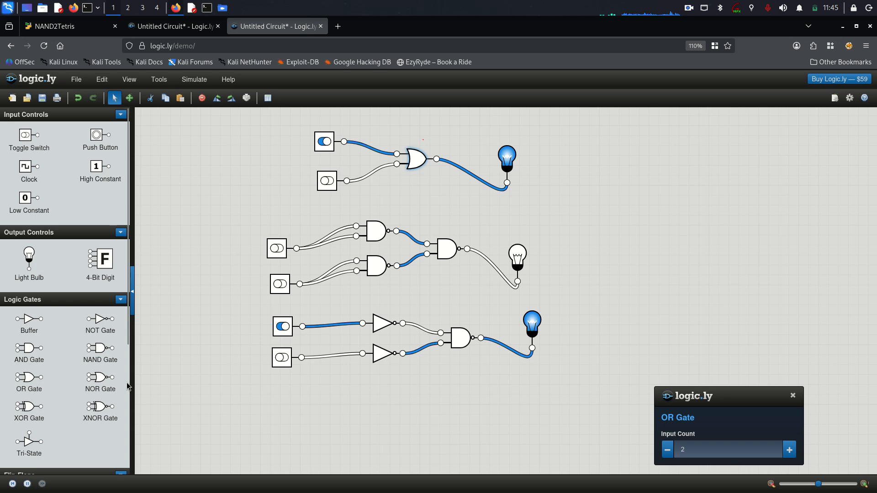
left_click_drag(95, 427, 289, 392)
left_click_drag(105, 384, 250, 388)
Delete the extra XNOR and NOR gates, then test the middle and lower circuits' switches.
right_click(386, 409)
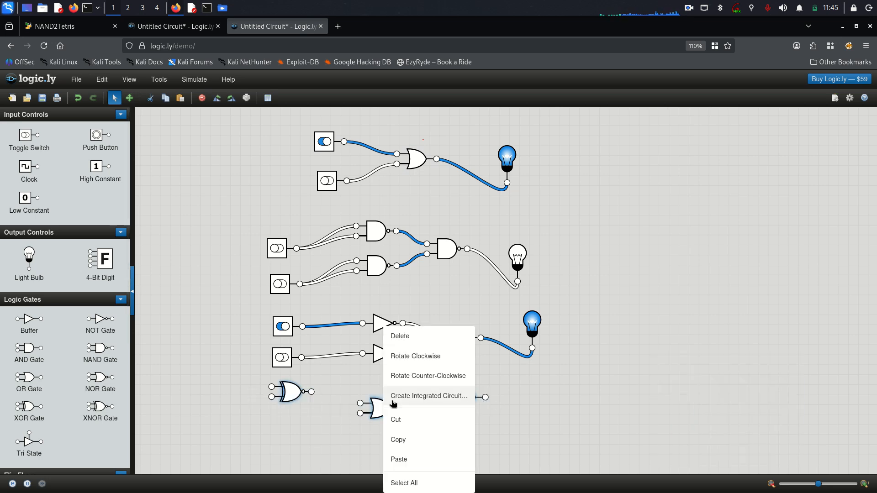
left_click(402, 334)
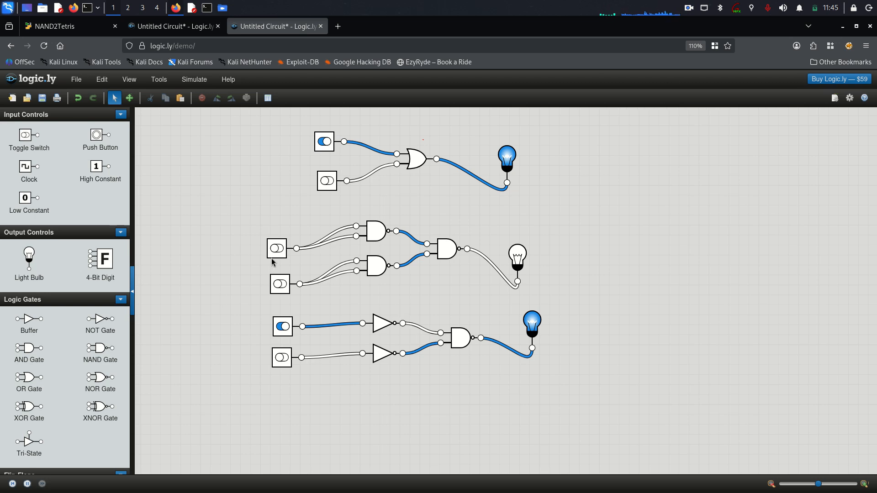
left_click(279, 279)
left_click(277, 248)
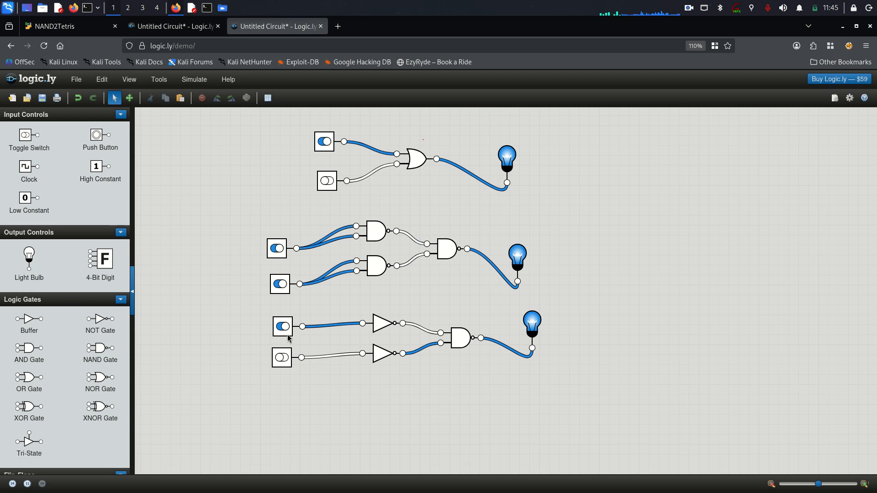
left_click(282, 327)
left_click(282, 358)
left_click(283, 326)
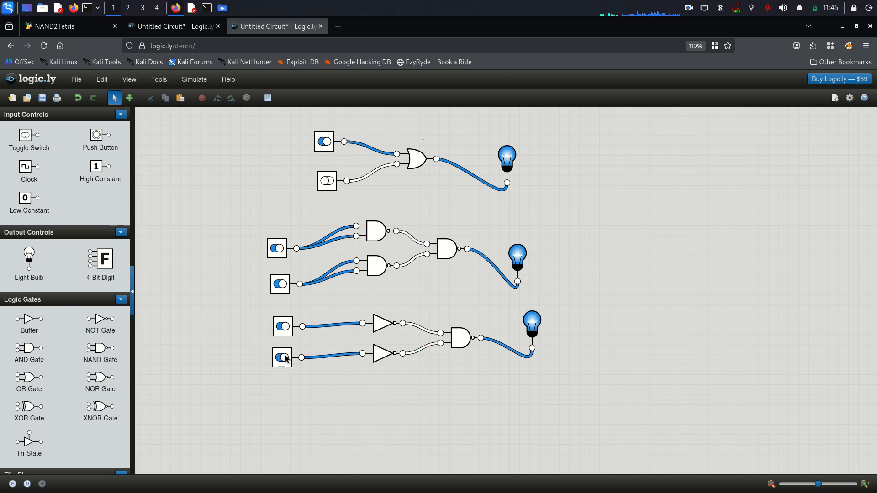
left_click(282, 358)
left_click(283, 327)
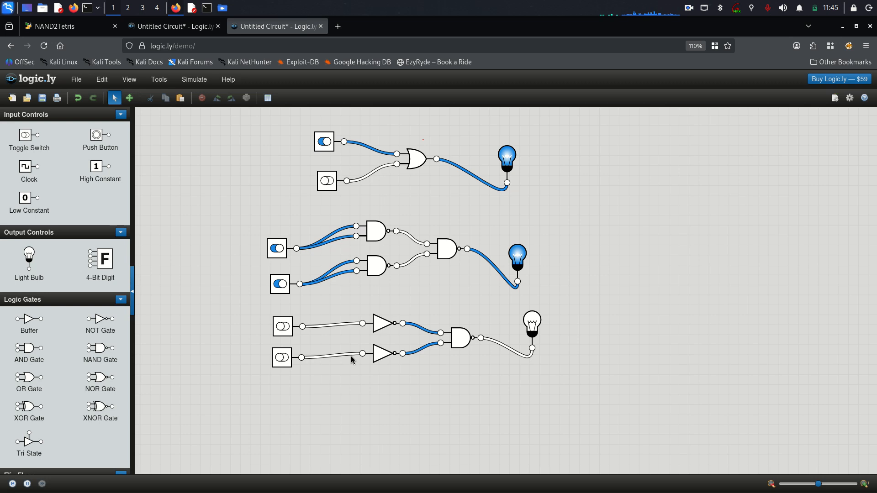
Move both NOT gates and the NAND gate up, and shift the lower bulb up and right.
left_click_drag(383, 326, 378, 308)
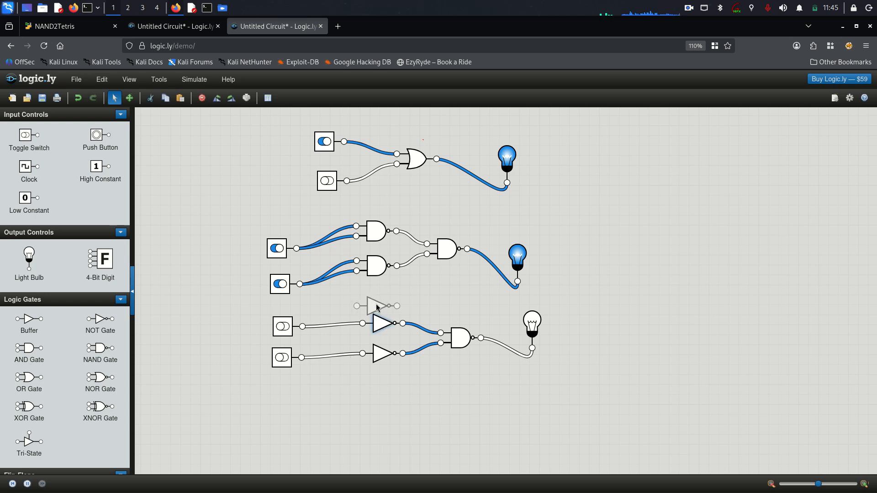
left_click_drag(384, 353, 383, 340)
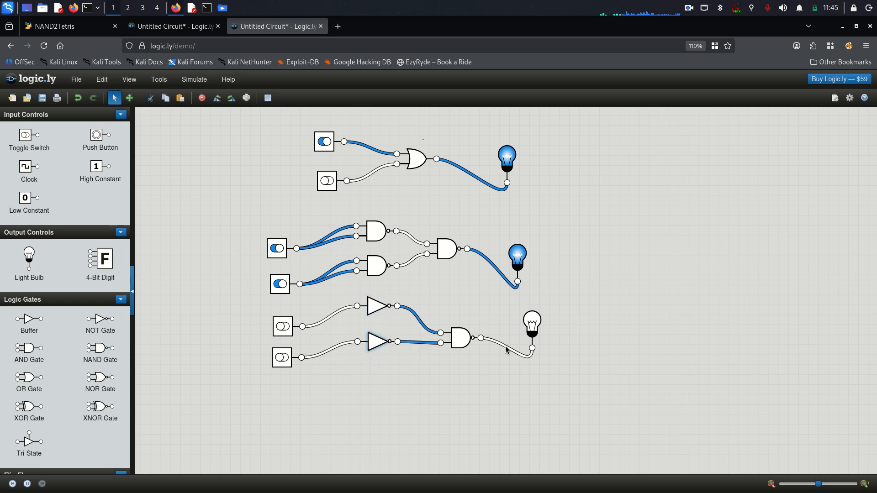
left_click(460, 339)
left_click_drag(461, 339, 460, 318)
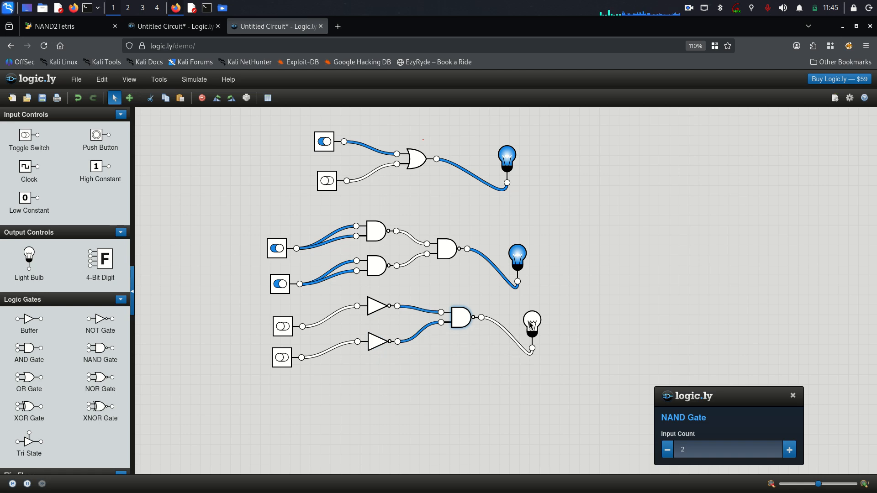
left_click_drag(531, 326, 574, 315)
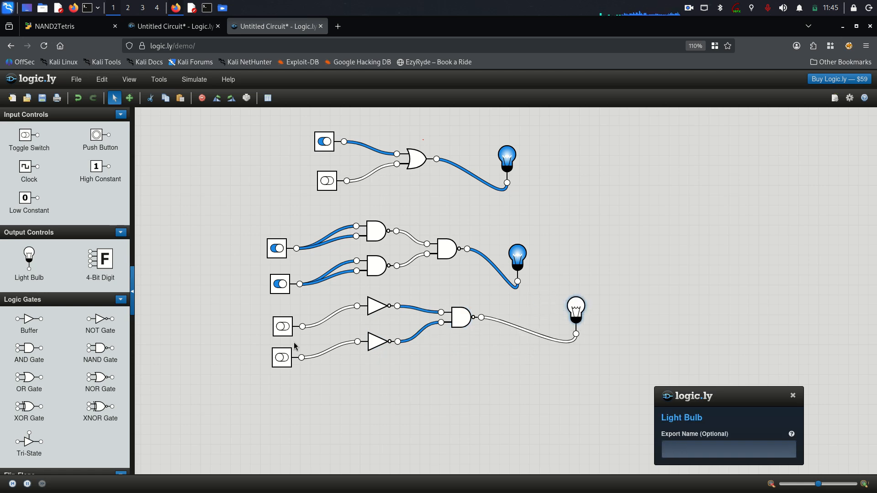
Cycle the lower circuit's top and bottom inputs through all on/off combinations, ending both off.
left_click(281, 358)
left_click(285, 325)
left_click(284, 358)
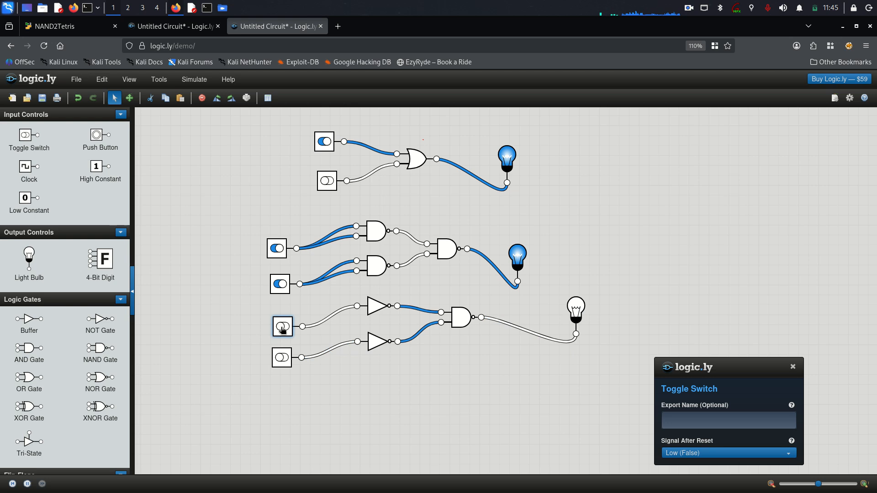
left_click(282, 328)
left_click(284, 358)
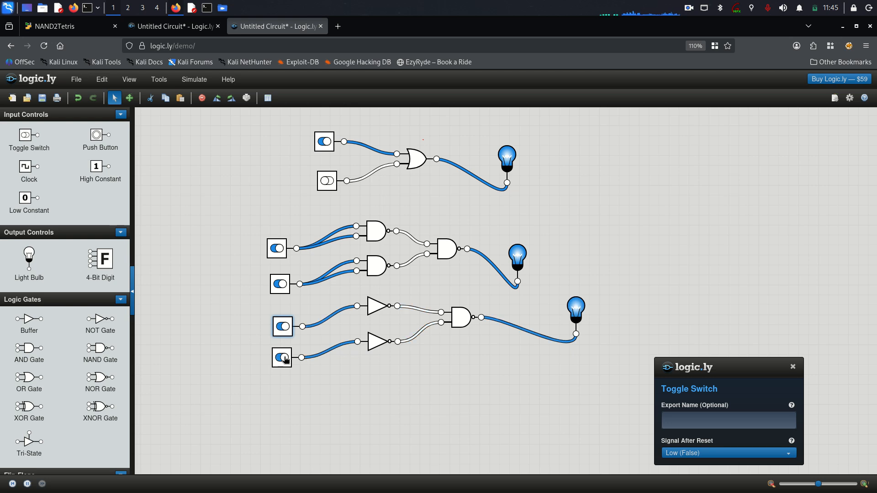
left_click(286, 329)
left_click_drag(284, 365, 285, 365)
left_click(287, 357)
left_click(288, 329)
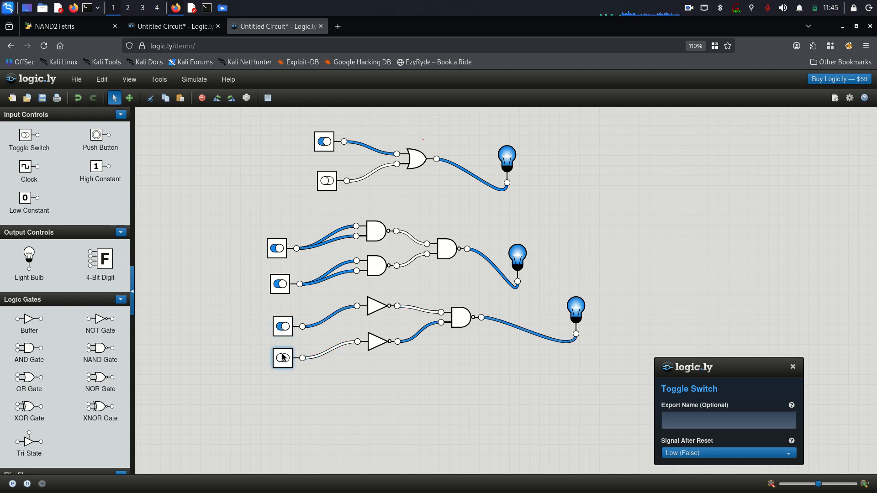
left_click(283, 359)
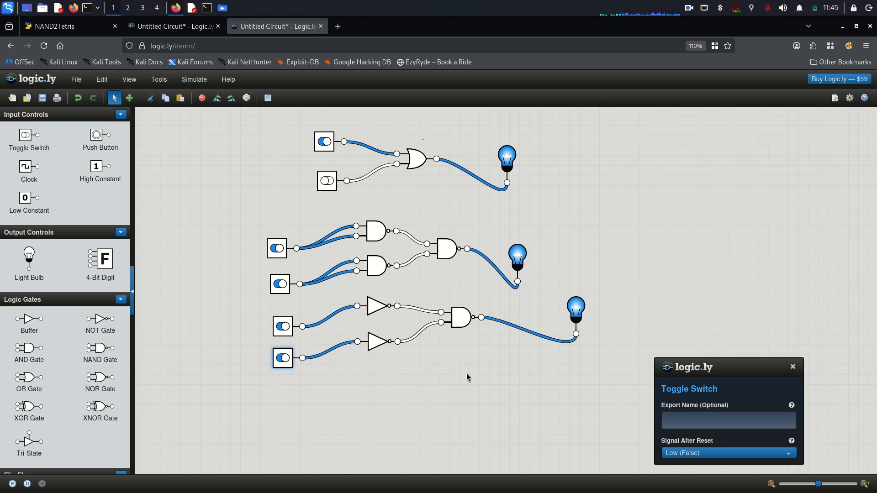
left_click(284, 358)
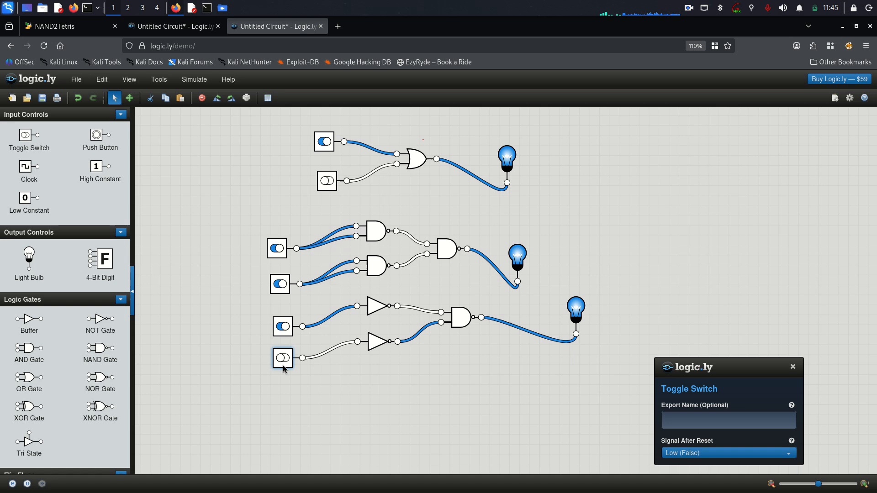
left_click(284, 335)
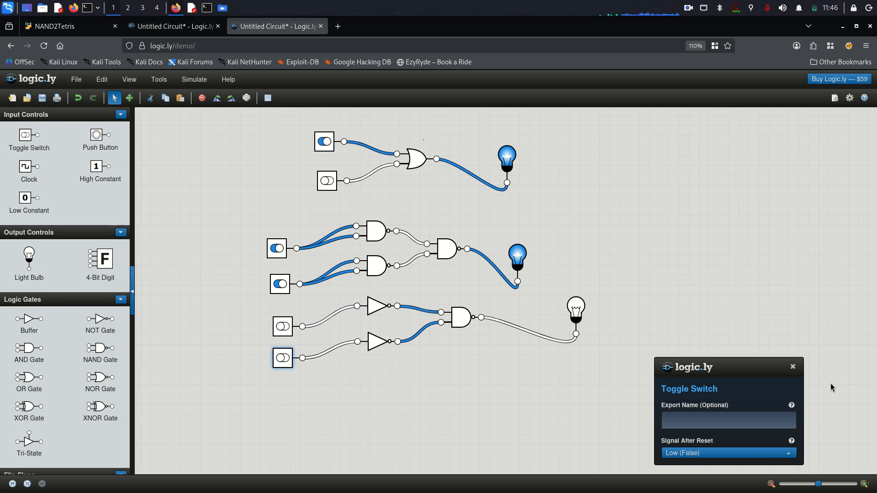
Close the Toggle Switch panel and test both circuits, leaving the middle one's lower input on.
left_click(793, 367)
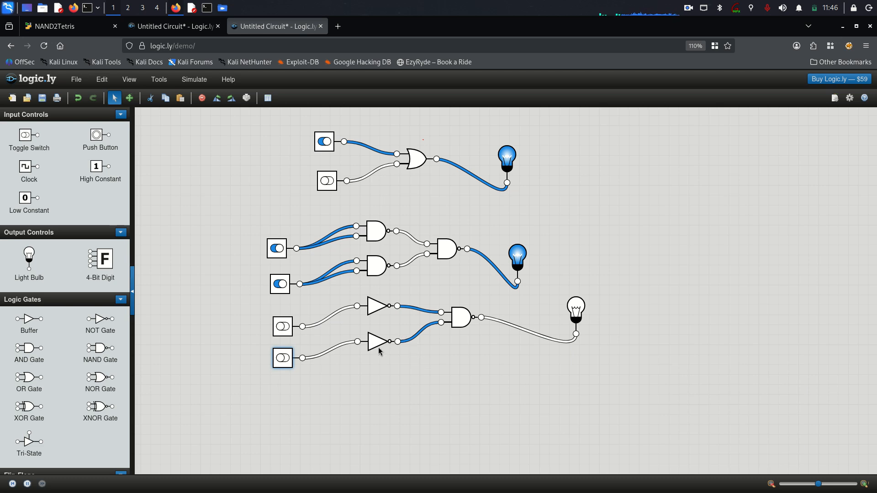
left_click(285, 328)
left_click(283, 360)
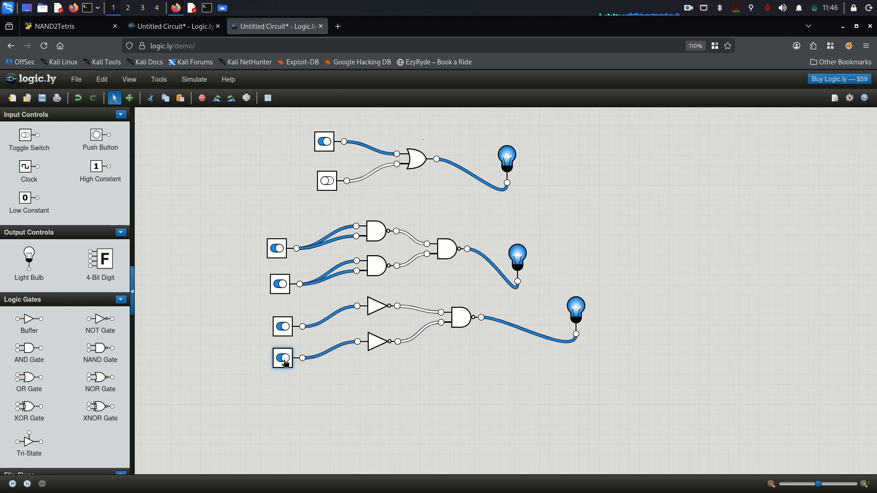
left_click(280, 285)
left_click(277, 250)
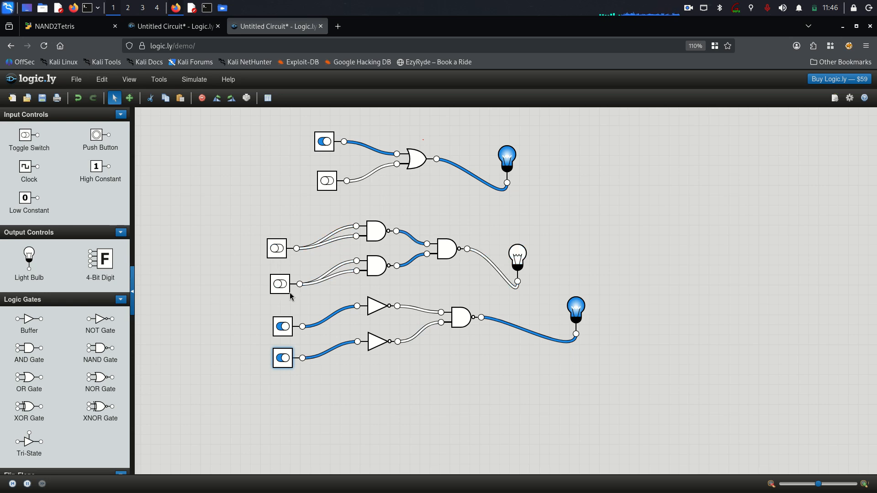
left_click(283, 287)
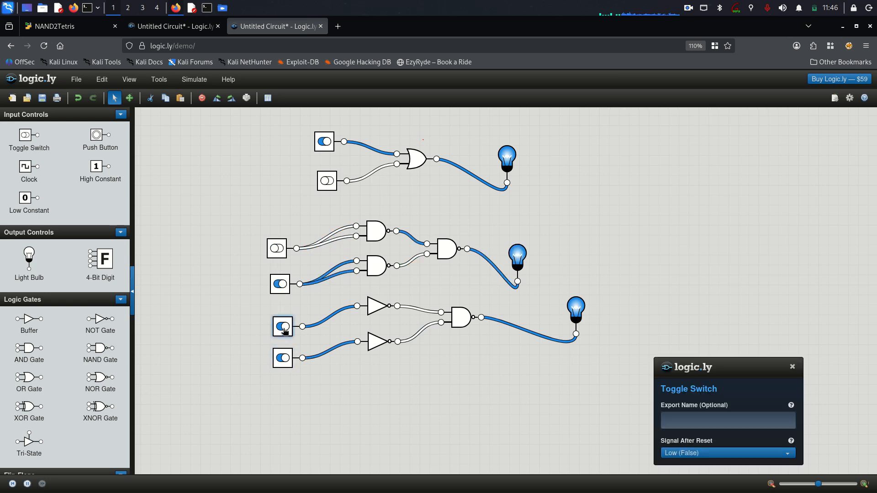
left_click(283, 328)
left_click(283, 359)
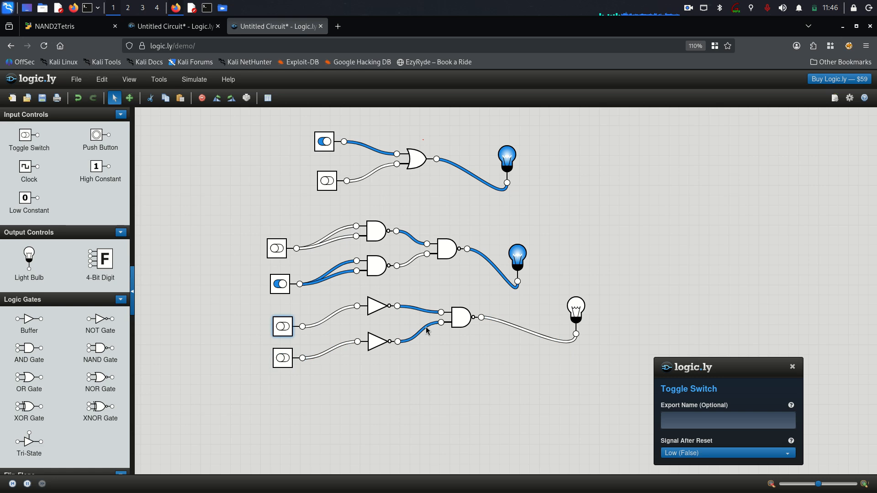